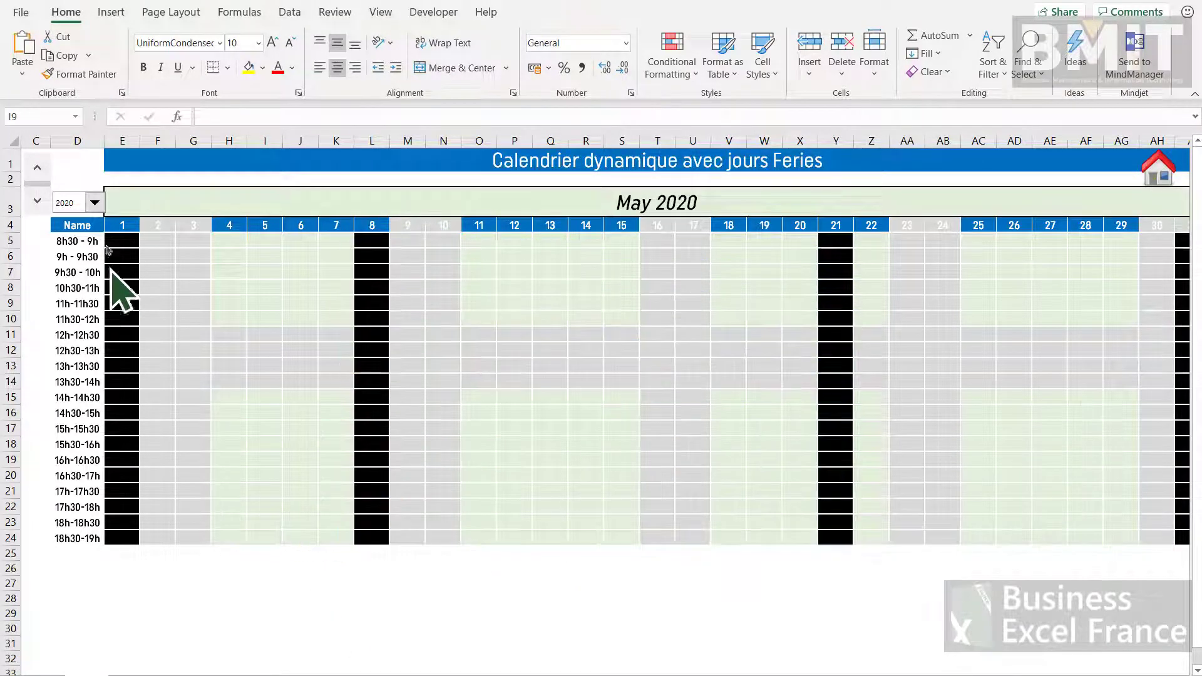
Step the public-holiday calendar through the months around May 2020 to view how the holidays shift.
left_click(34, 201)
left_click(35, 166)
left_click(36, 166)
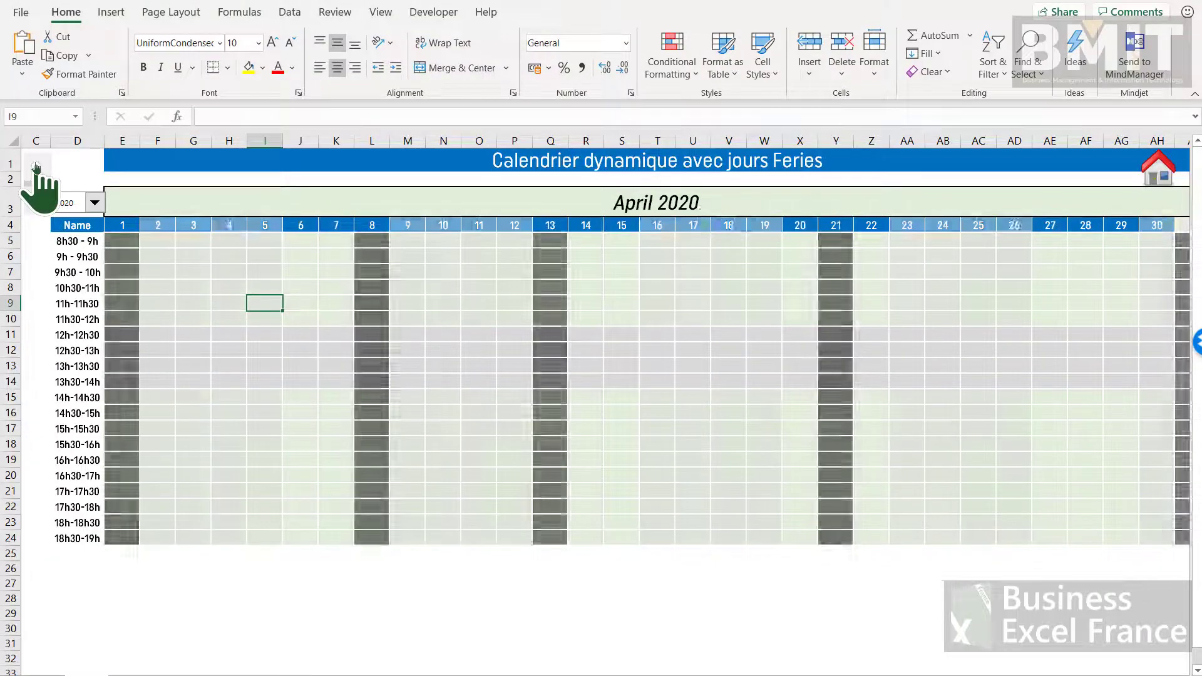
left_click(36, 199)
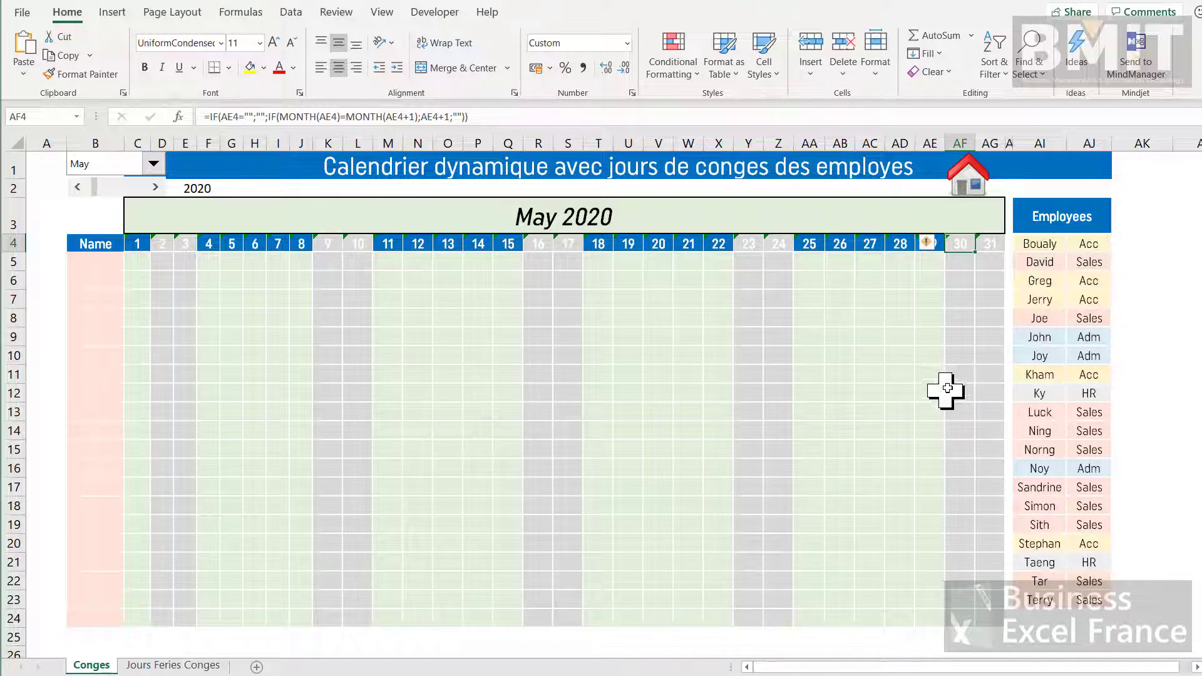
Examine the public holidays and the employees' leave dates on the Jours Feries Conges sheet, and return to the Conges sheet.
left_click(94, 262)
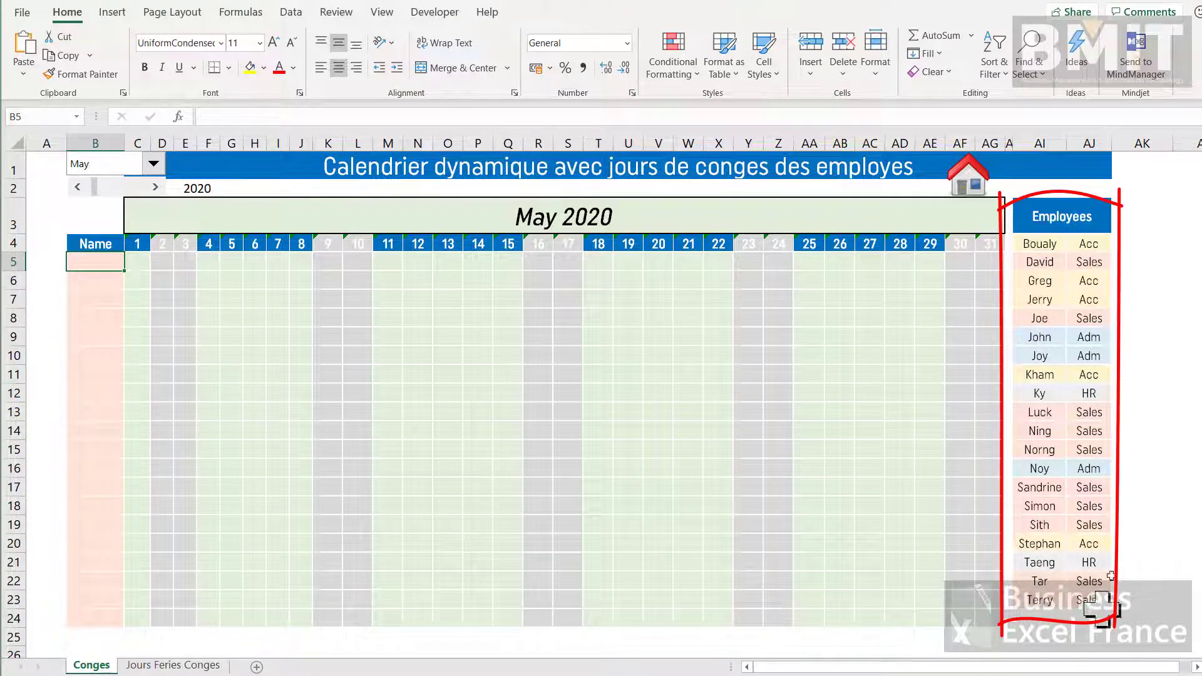
left_click(152, 667)
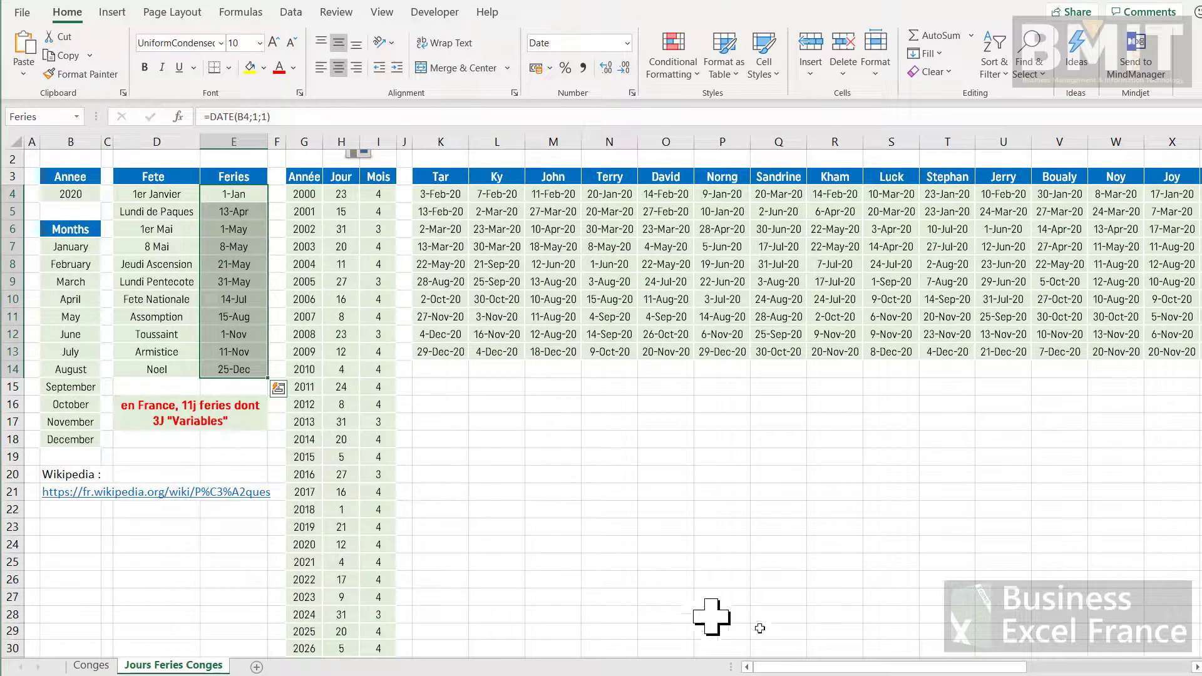
mouse_move(817, 669)
left_mouse_down()
mouse_move(977, 669)
mouse_move(861, 668)
left_mouse_up()
left_click(572, 370)
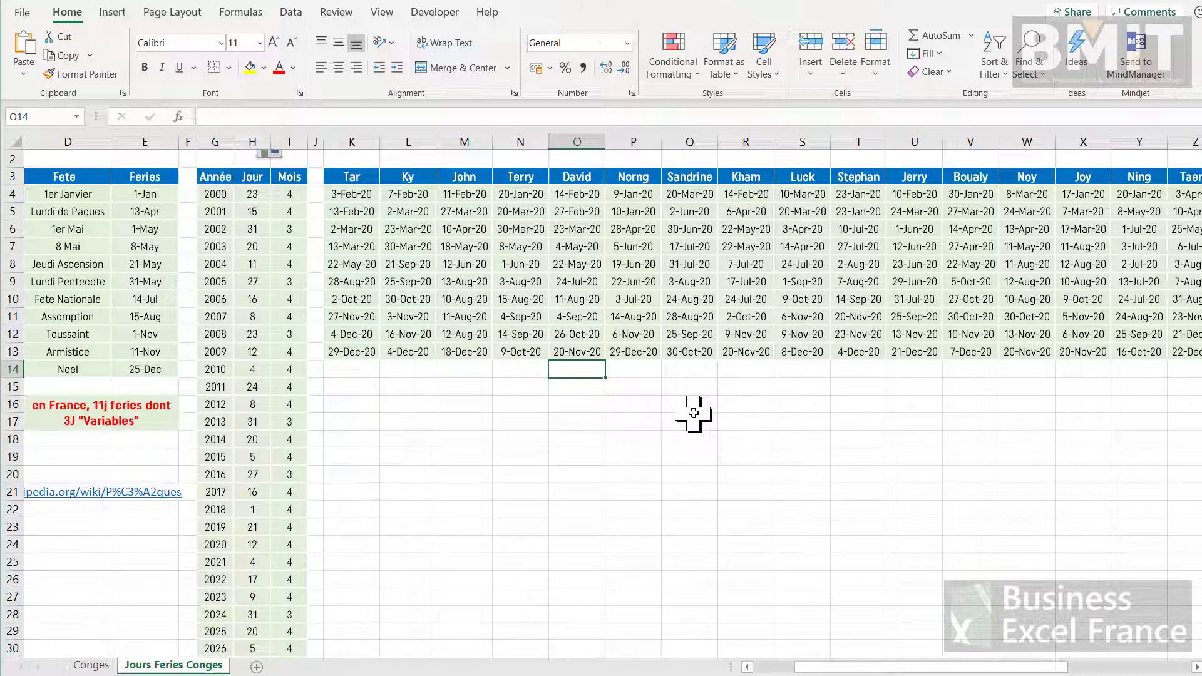
left_click(92, 665)
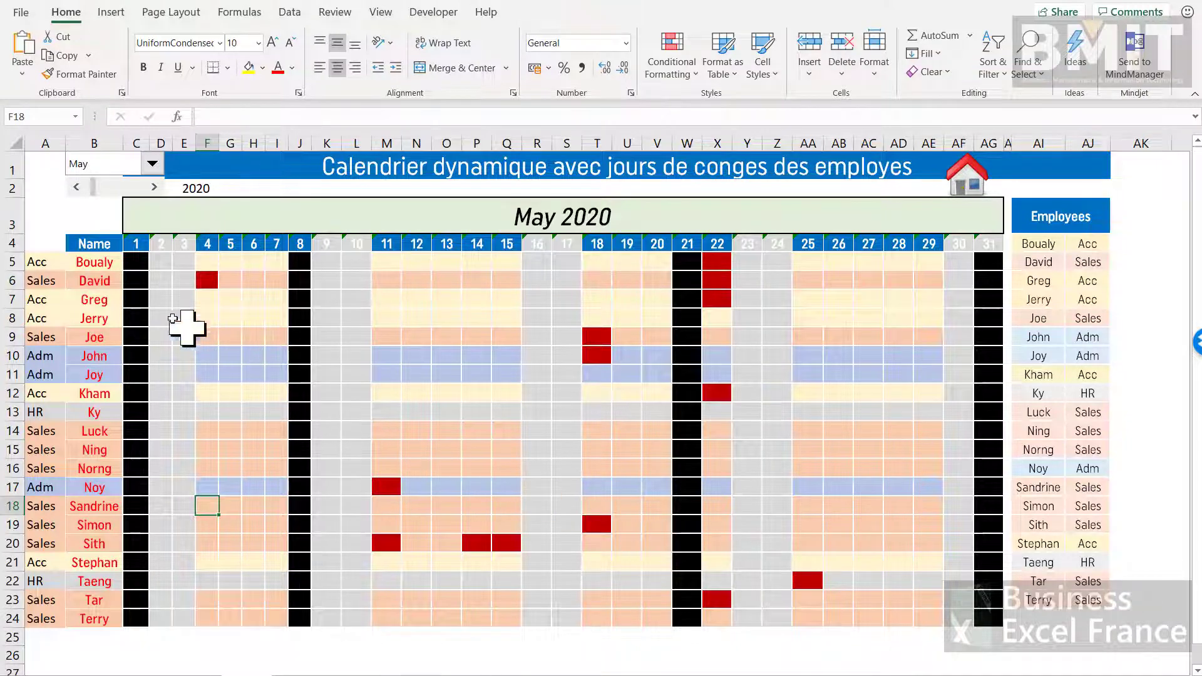
Clear the employee names in B12:B24 and choose the HR employee listed after the Acc ones for B12.
left_click_drag(99, 399, 88, 618)
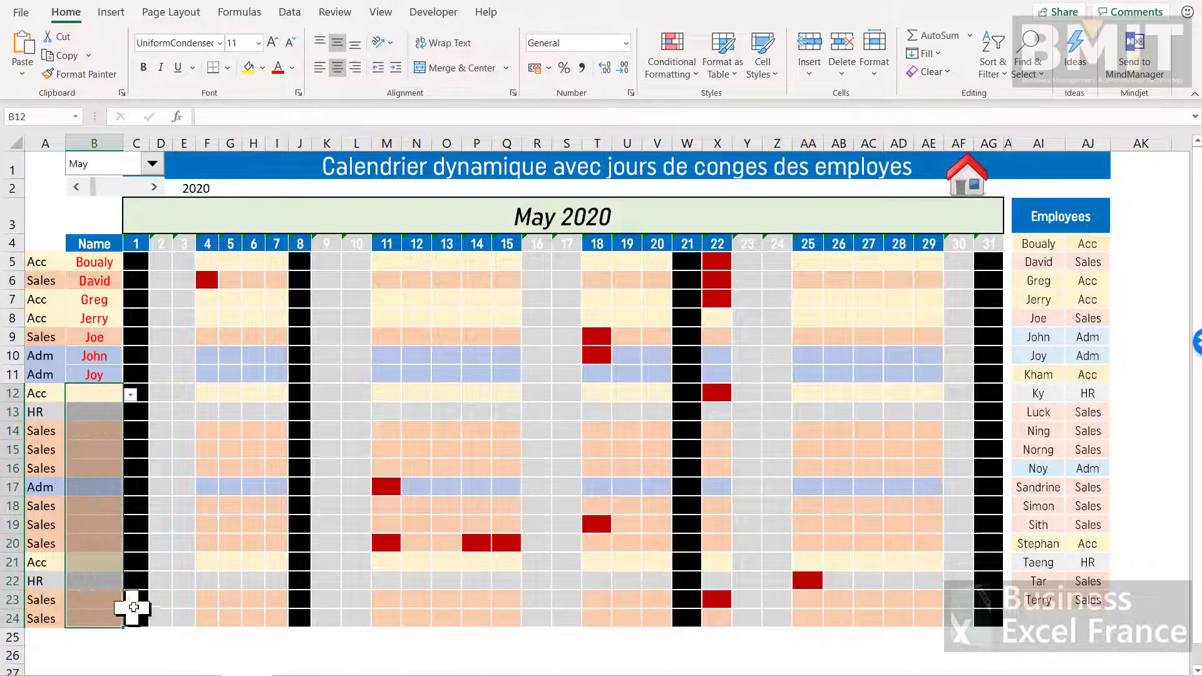
key("Delete")
left_click(97, 396)
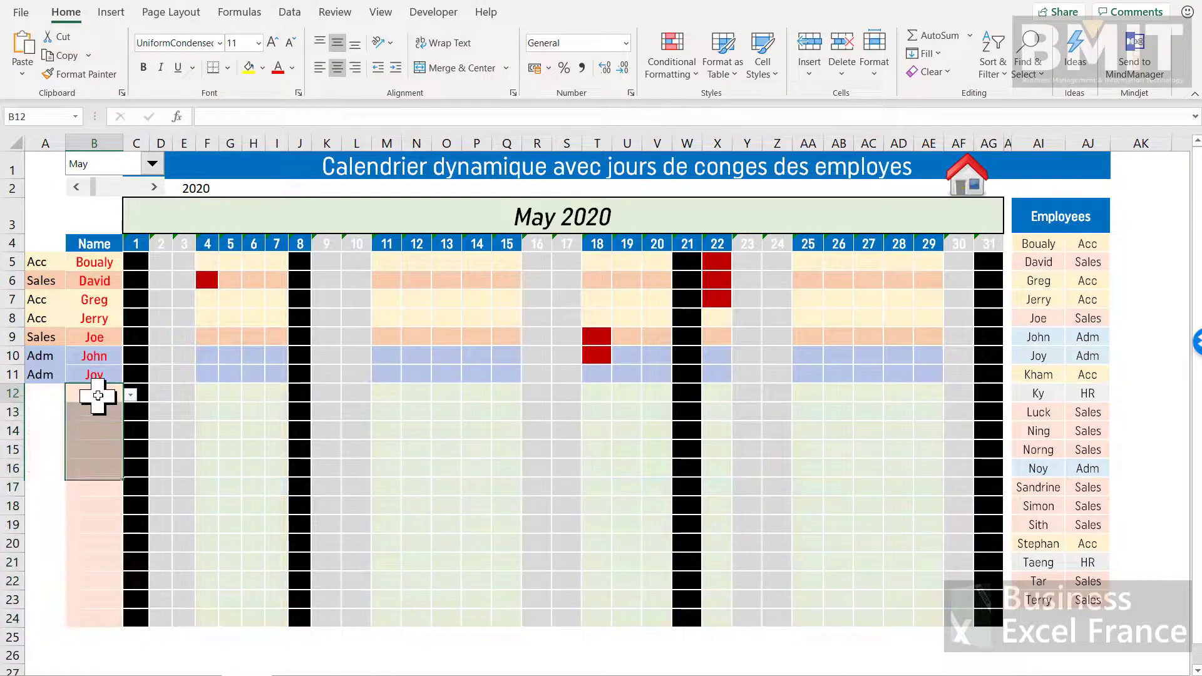
left_click(131, 394)
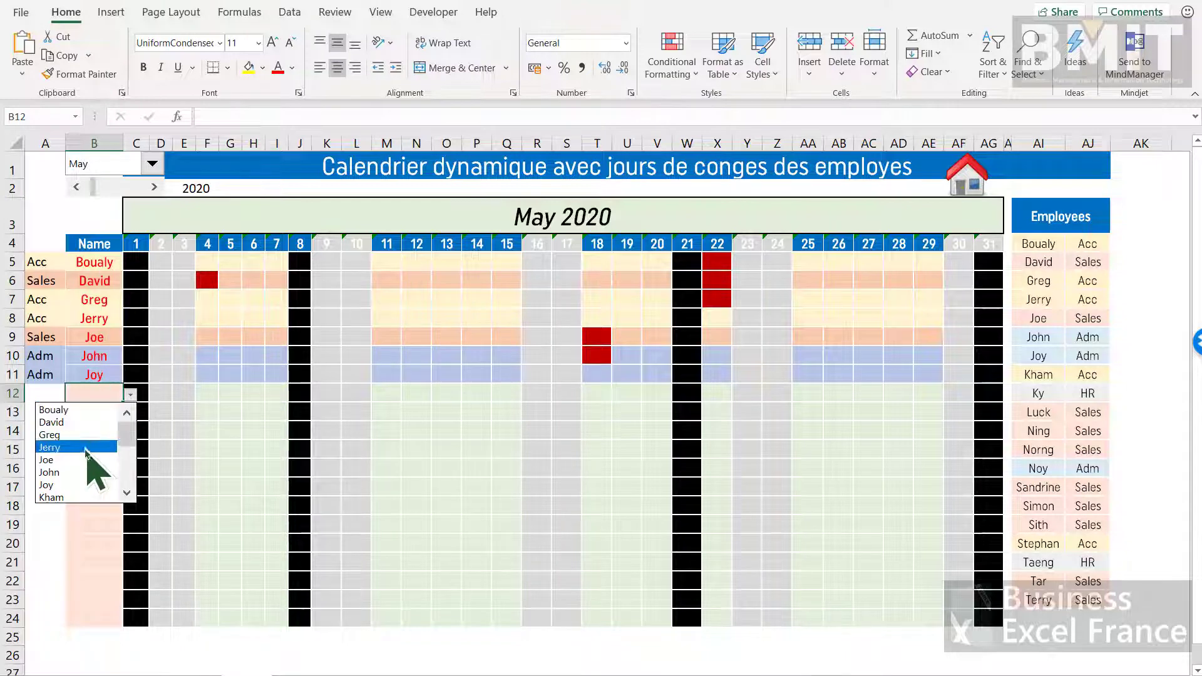
scroll(94, 463, "down", 1)
left_click(69, 497)
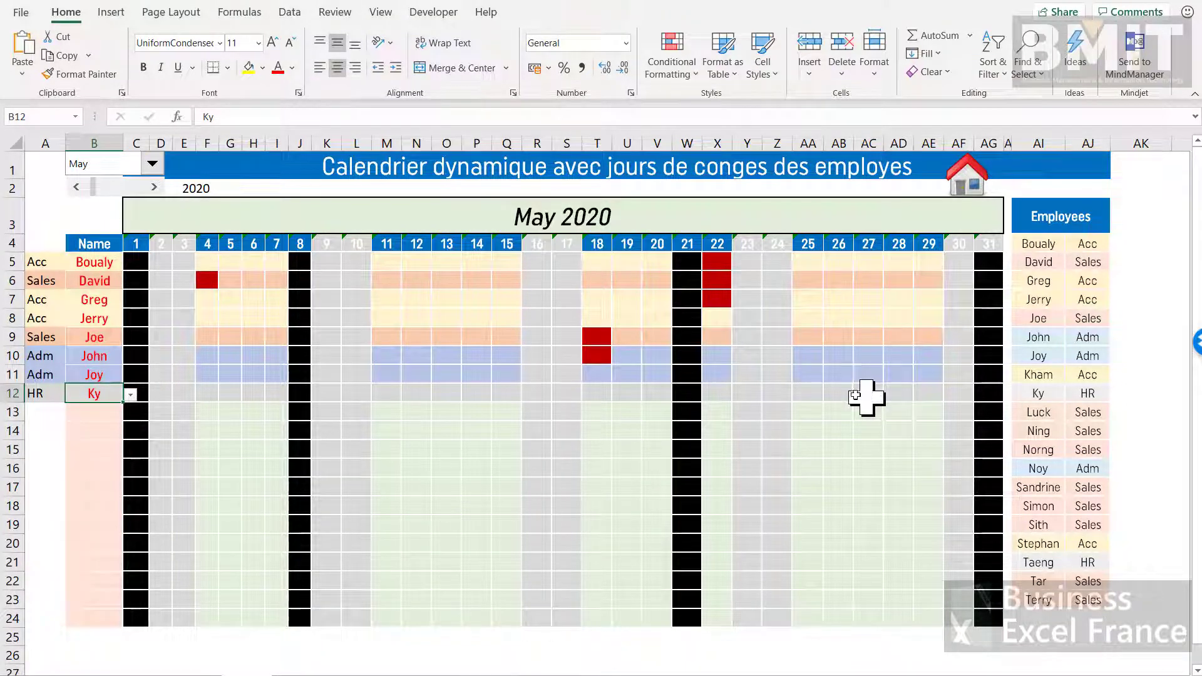
View the employees' leave days for June and August 2020 by switching the calendar's month.
left_click(152, 165)
left_click(122, 195)
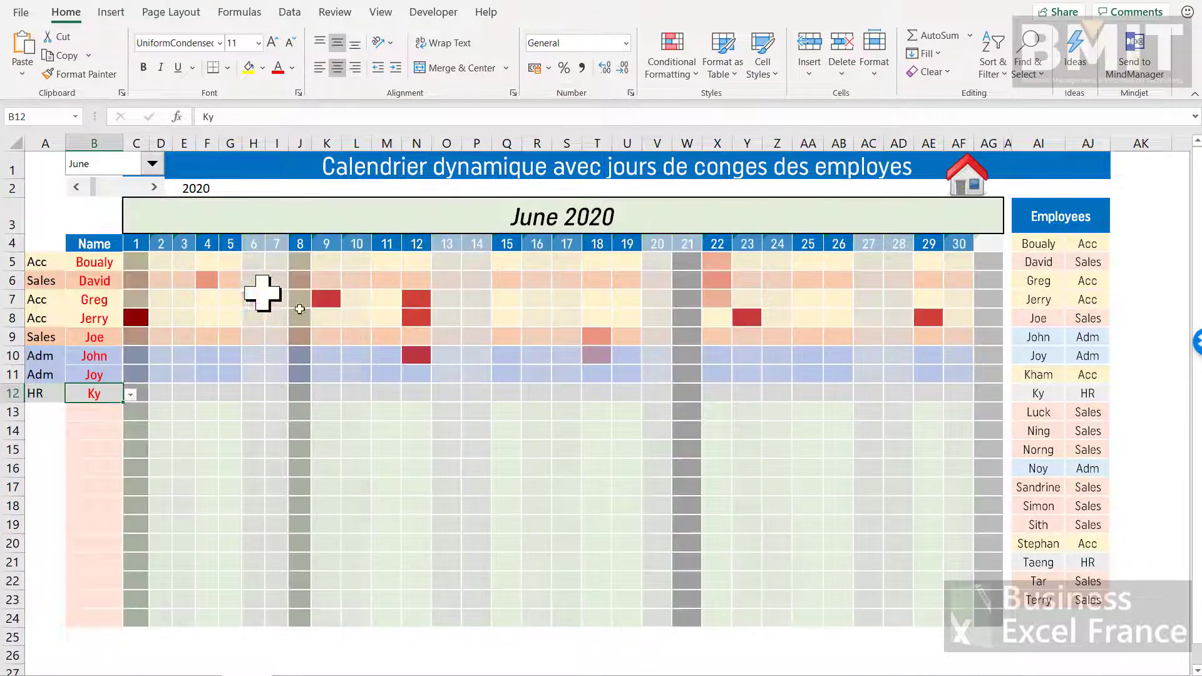
left_click(152, 164)
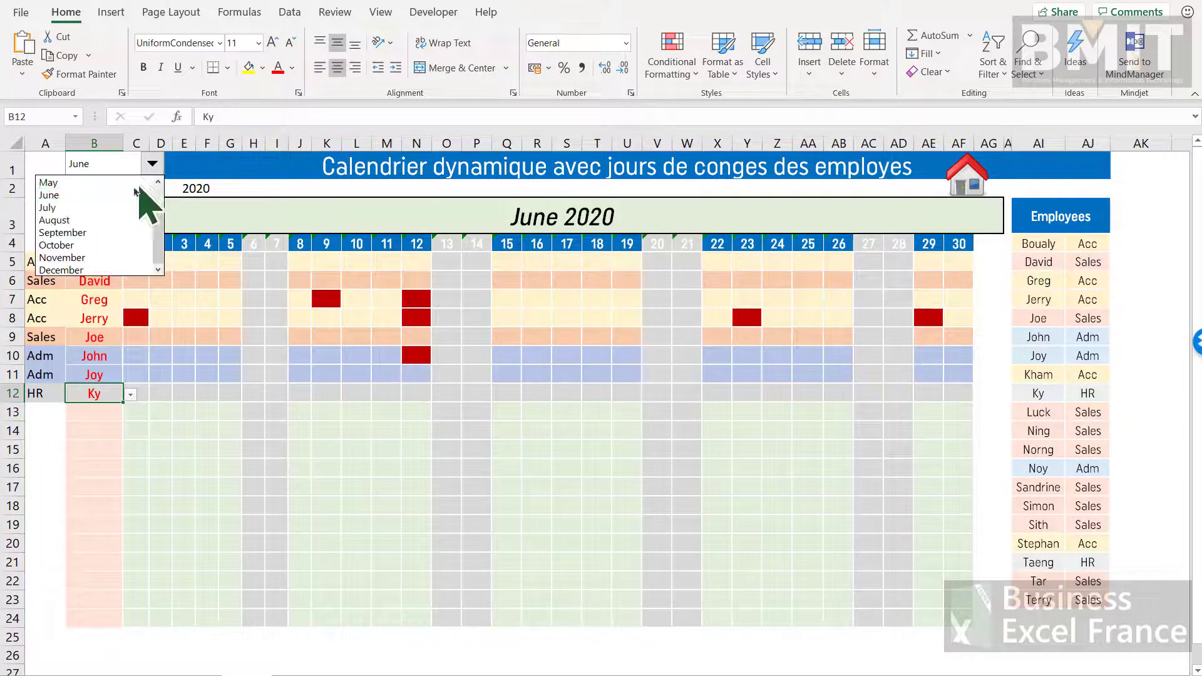
left_click(120, 220)
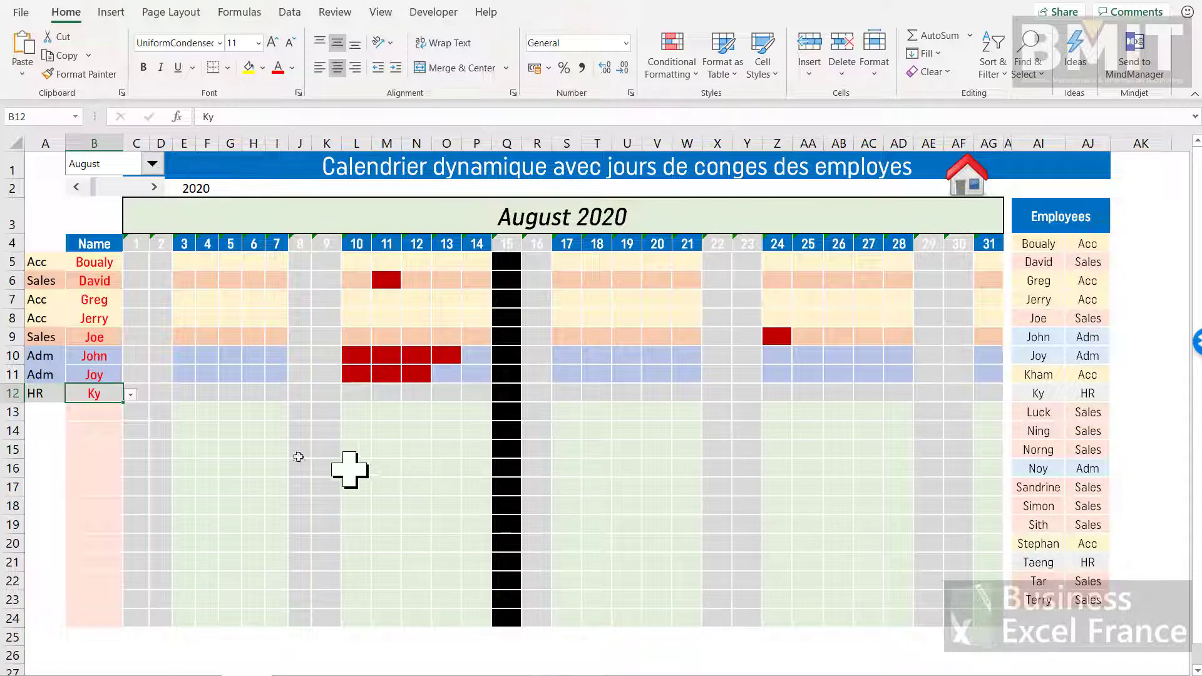
left_click(103, 413)
left_click(130, 412)
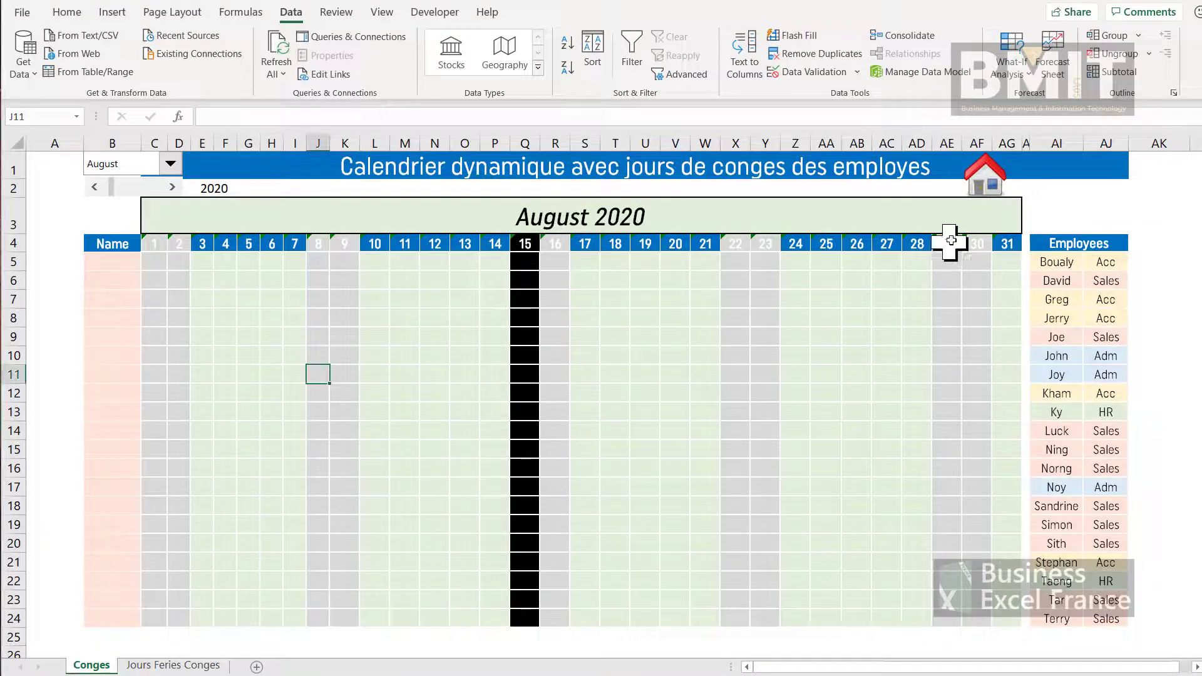
left_click(954, 244)
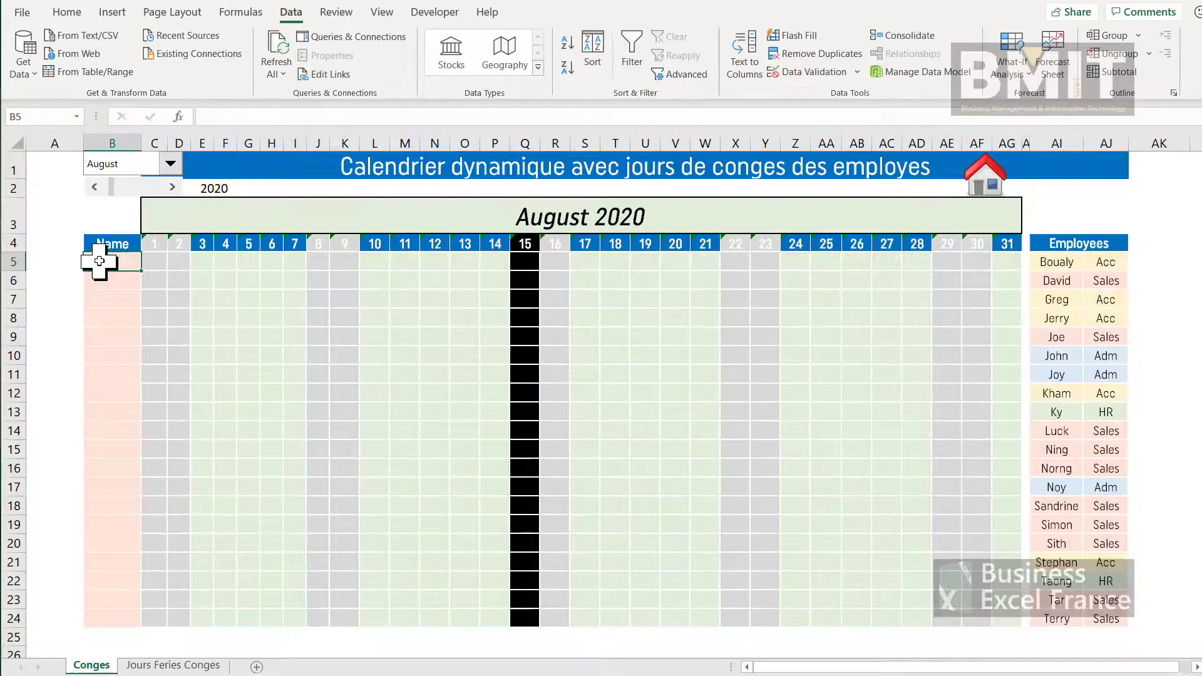
Apply list data validation to the Name cells B5:B24, using =$AI$5:$AI$24 as the source.
left_click_drag(102, 262, 100, 616)
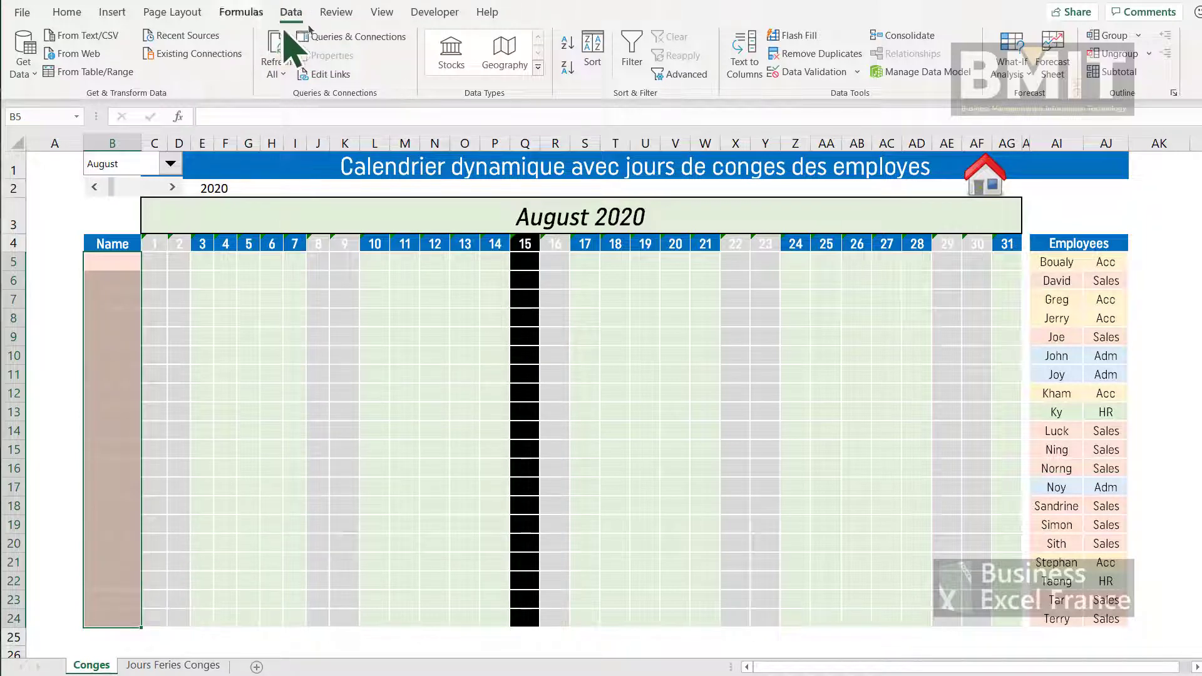
left_click(857, 72)
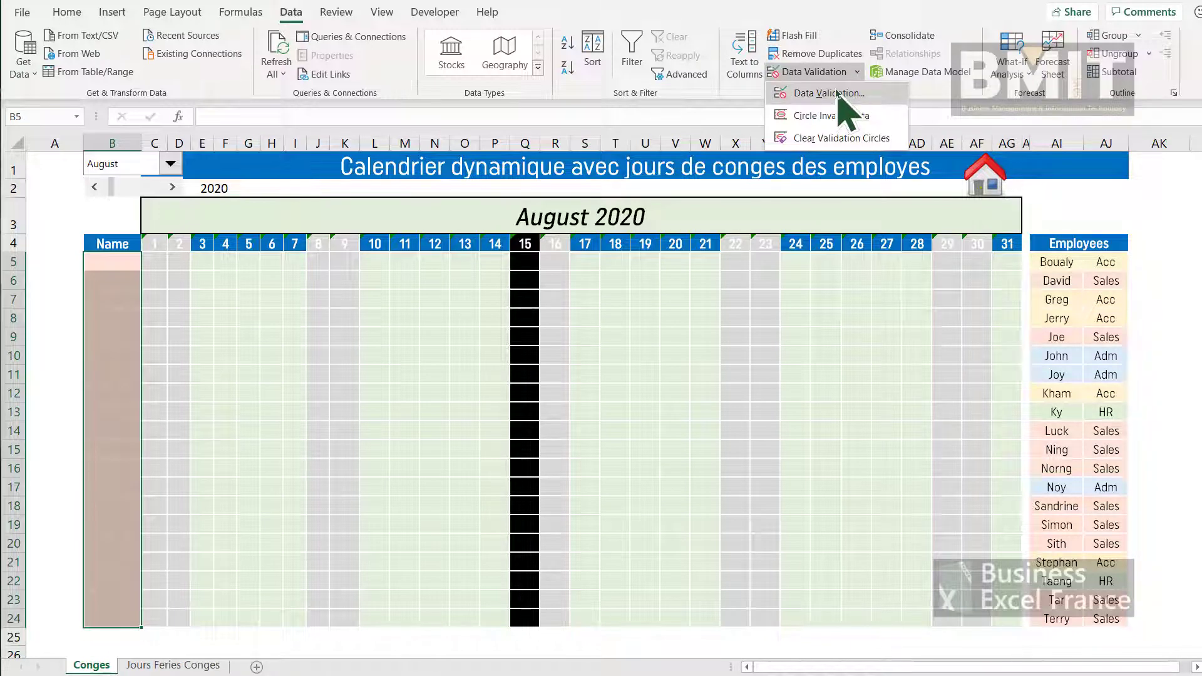
left_click(838, 94)
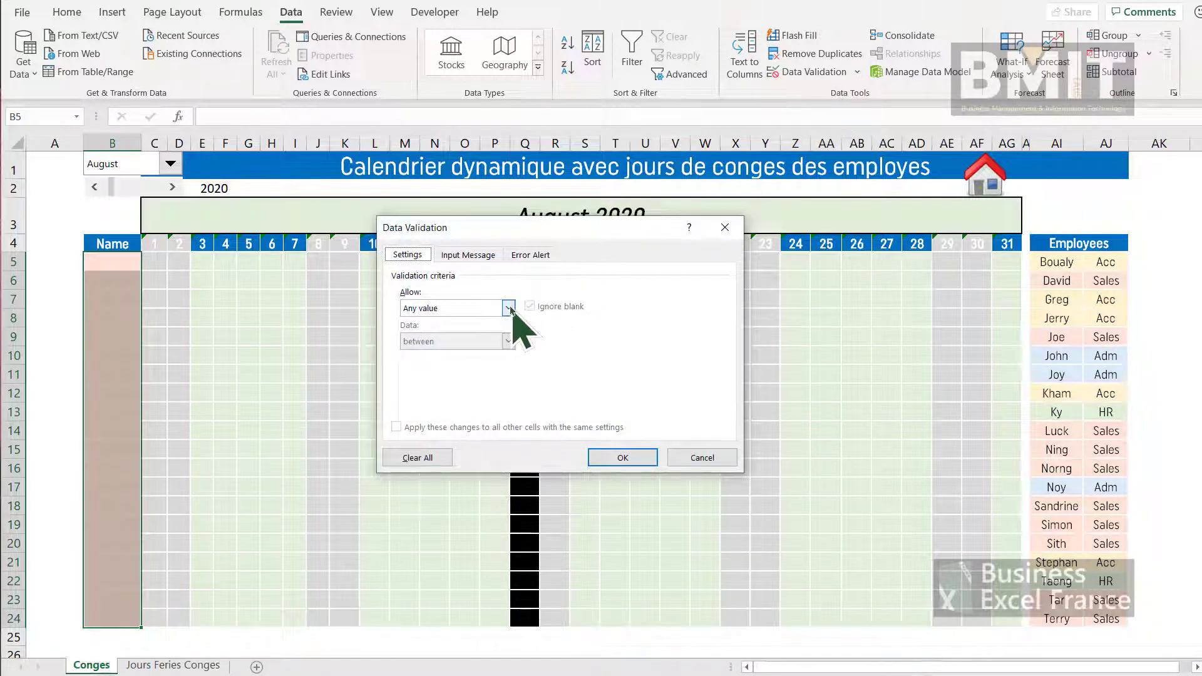
left_click(508, 308)
left_click(453, 350)
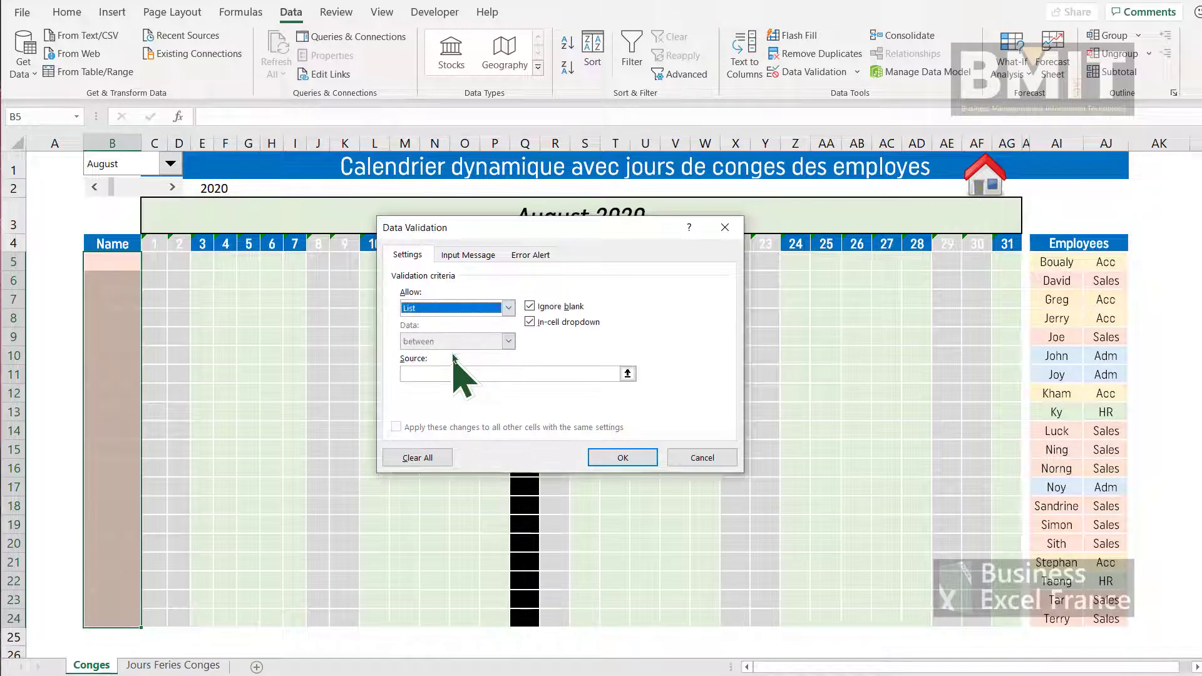
left_click(461, 373)
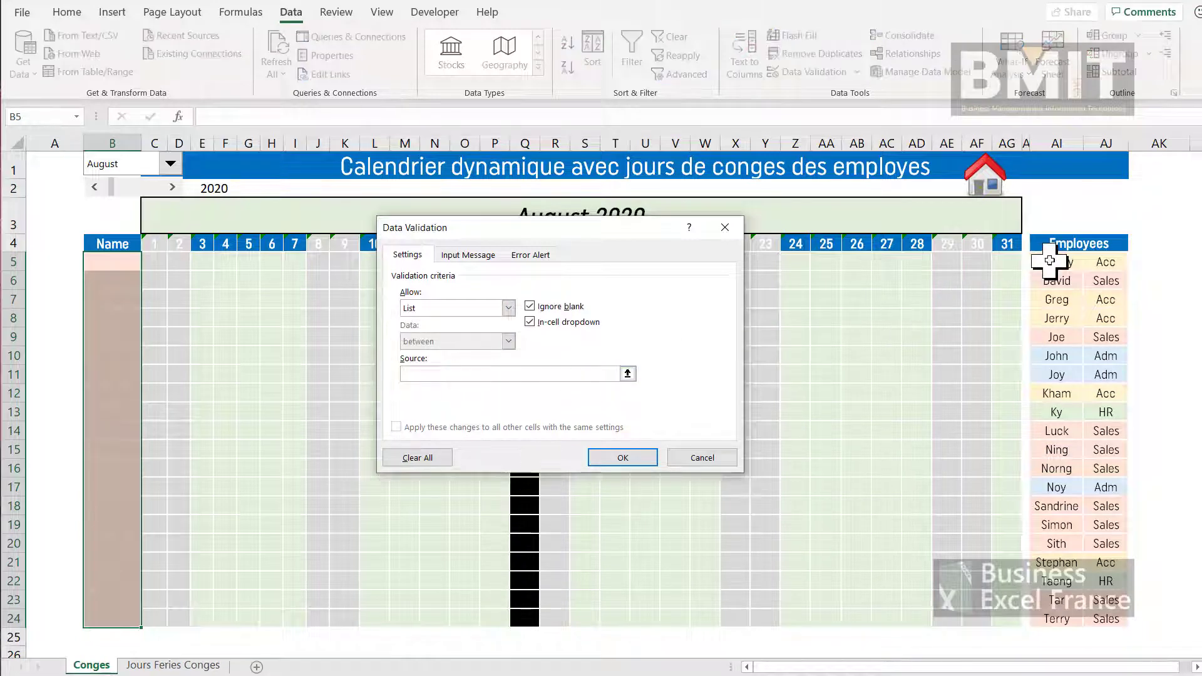
left_click_drag(1056, 262, 1056, 620)
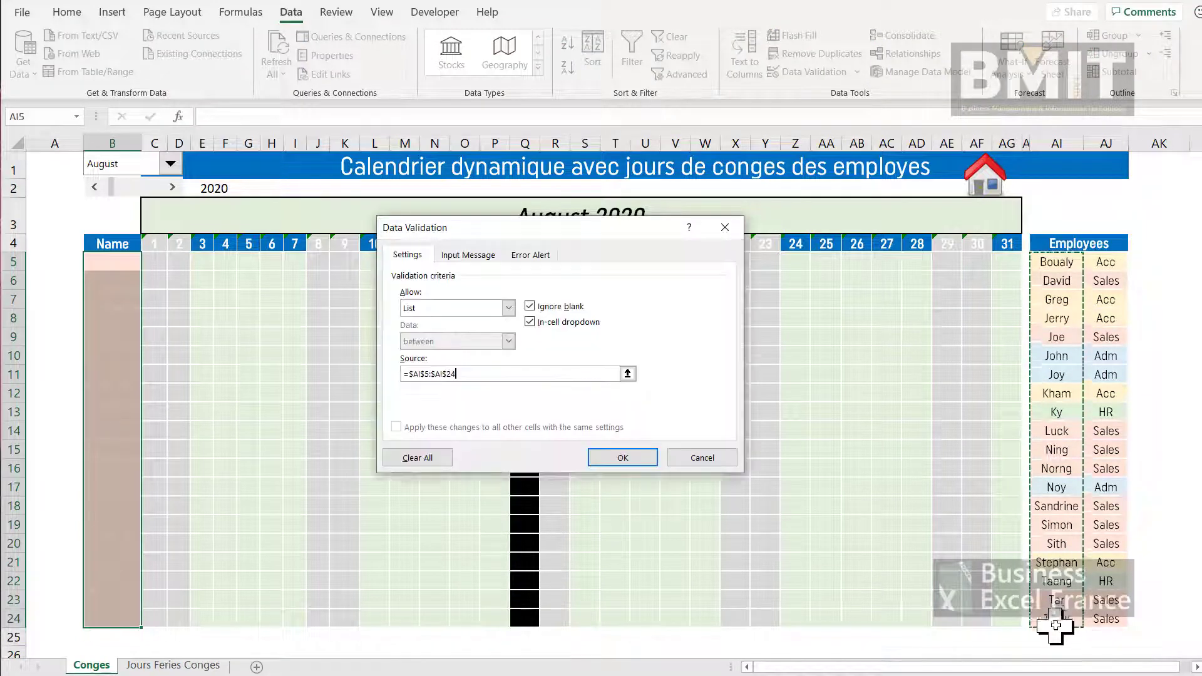
left_click(622, 457)
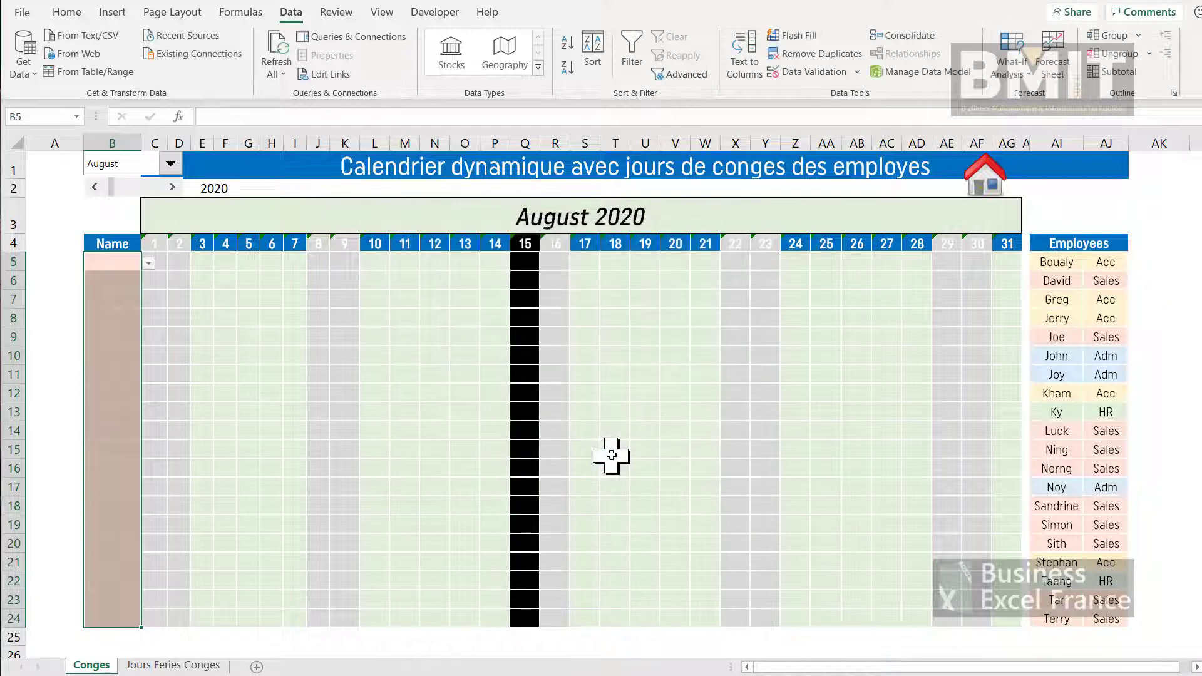
Select the employee and department table AI5:AJ24 to check its range name.
left_click_drag(1056, 262, 1057, 280)
mouse_move(1064, 289)
left_mouse_down()
mouse_move(1112, 529)
mouse_move(1100, 290)
mouse_move(1062, 261)
mouse_move(1105, 375)
mouse_move(1126, 577)
mouse_move(1117, 617)
left_mouse_up()
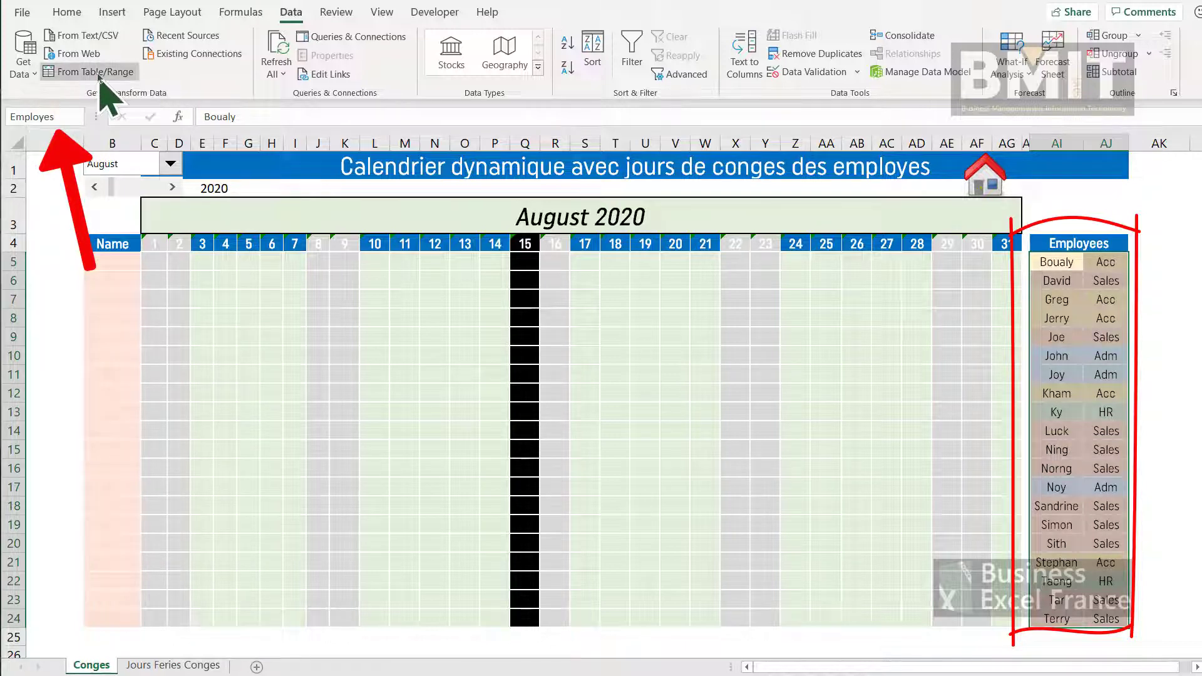
Start a formula in A5 with IFNA wrapping a VLOOKUP that takes B5 as its lookup value.
key("ctrl+Home")
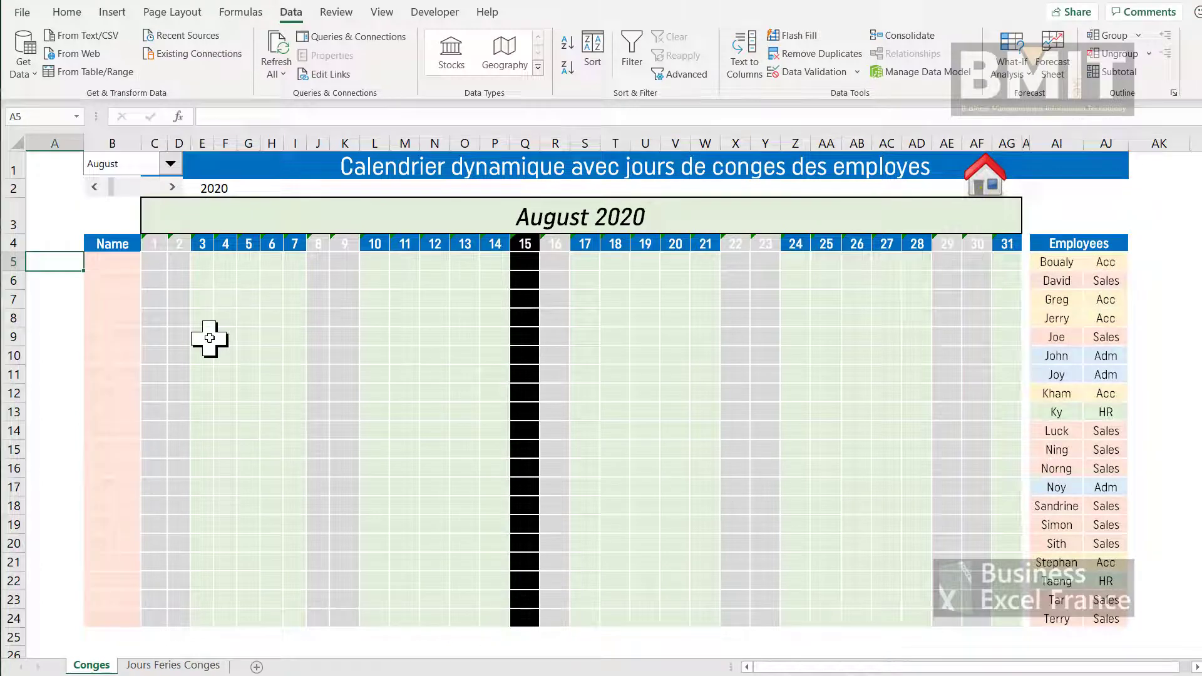
type("=if")
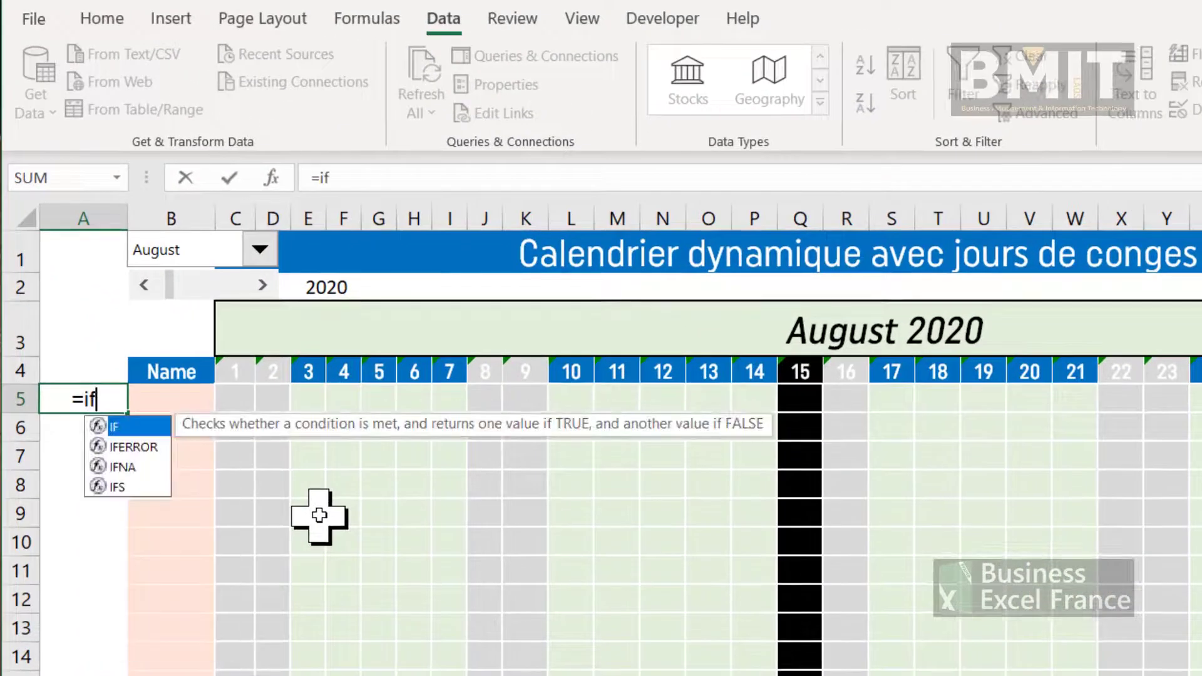
type("na")
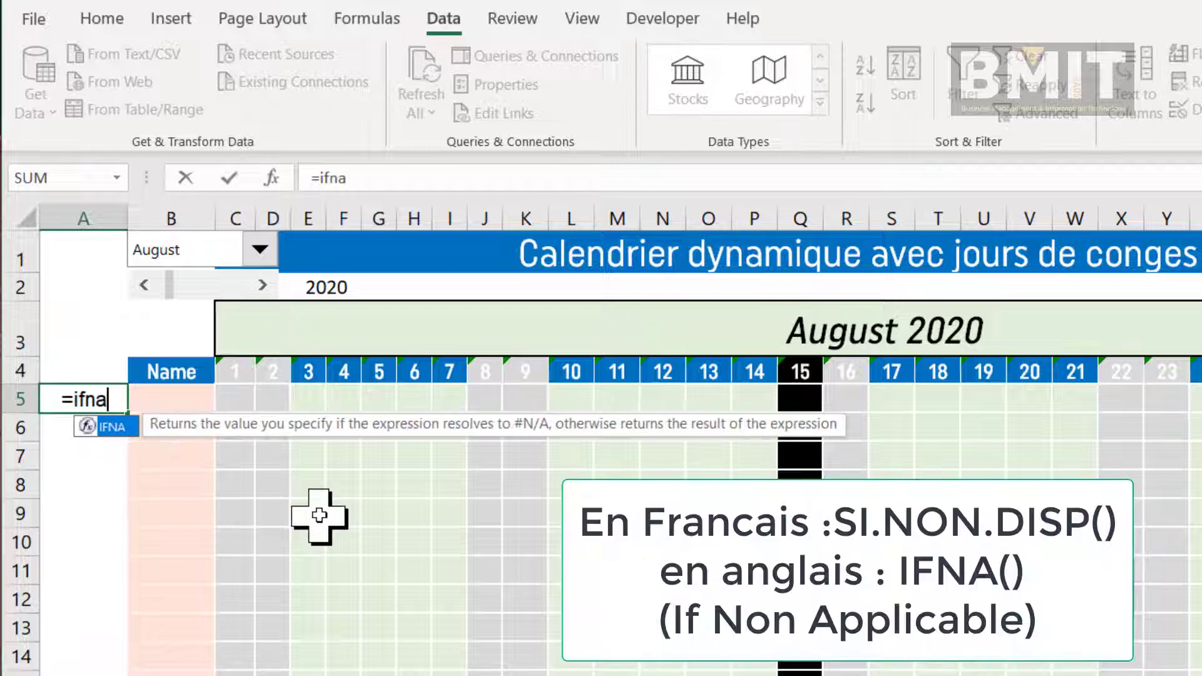
key("Tab")
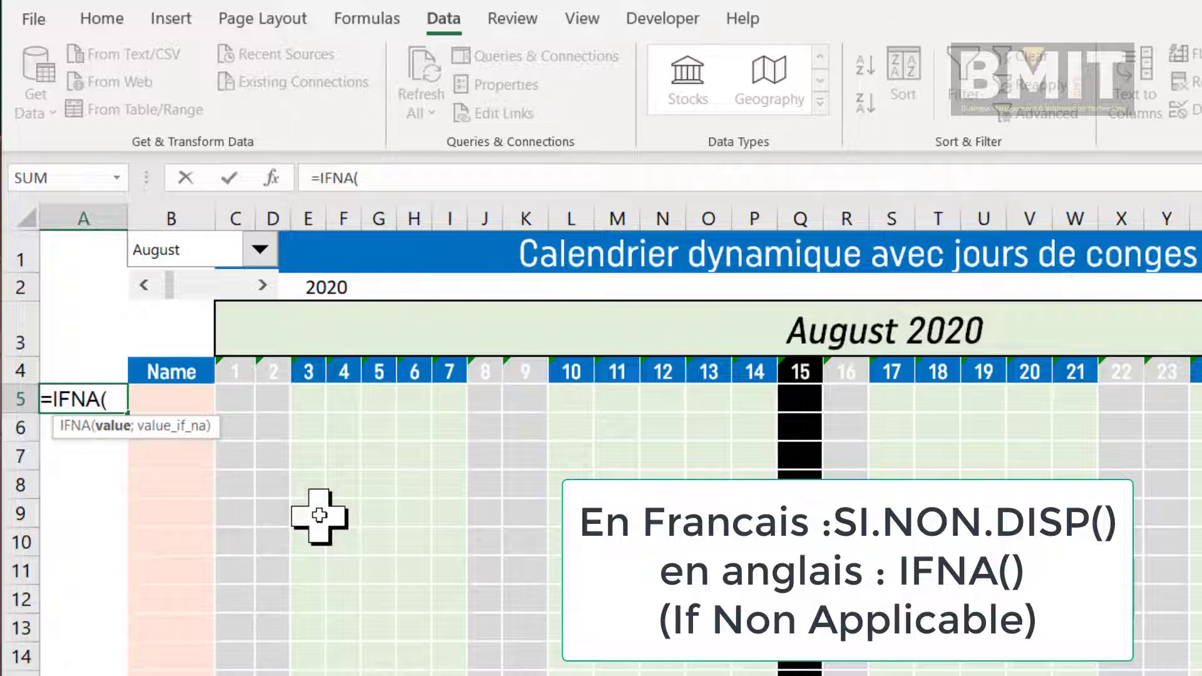
type("v")
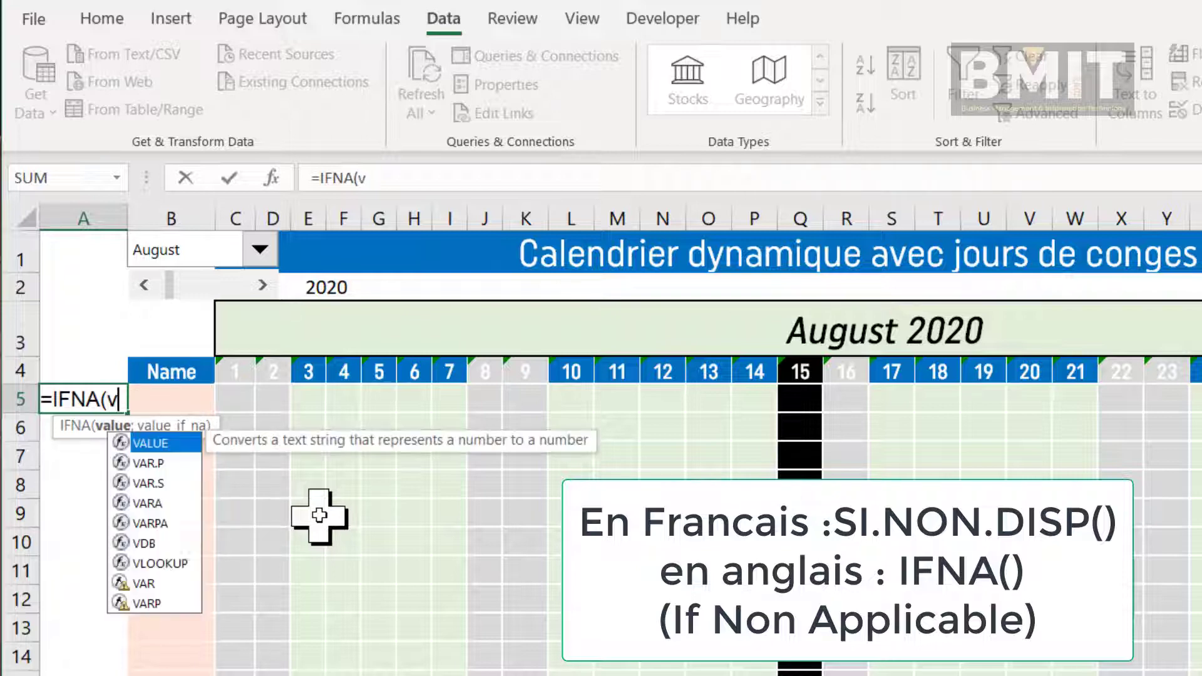
type("lo")
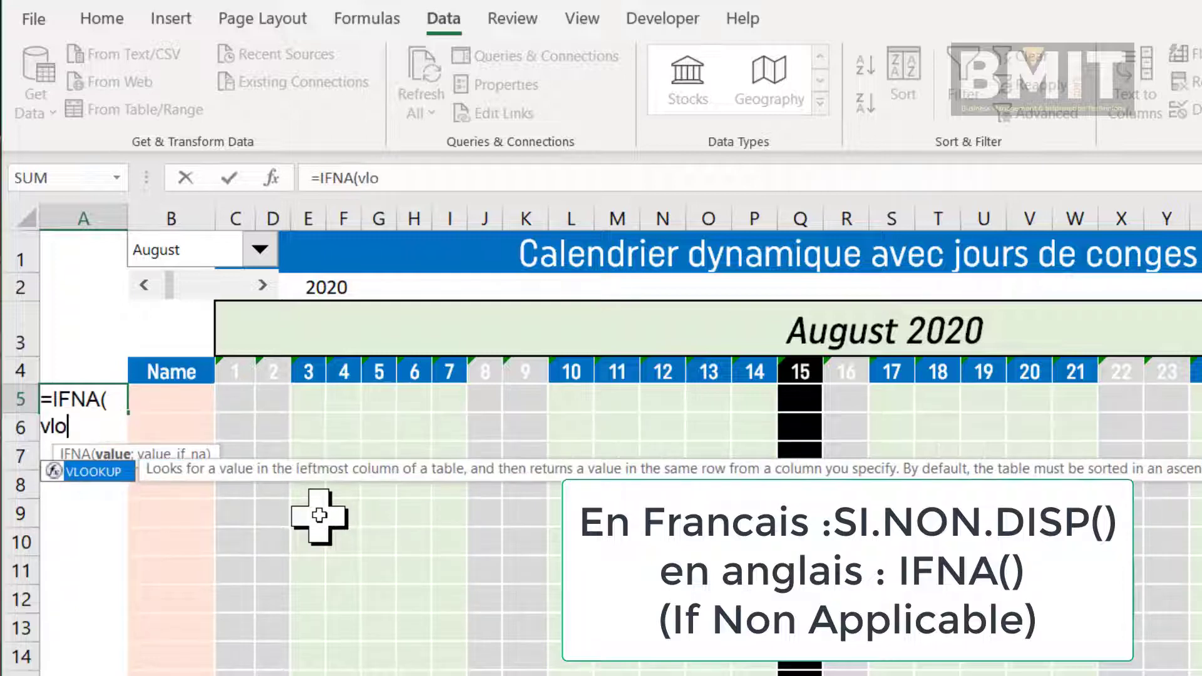
key("Tab")
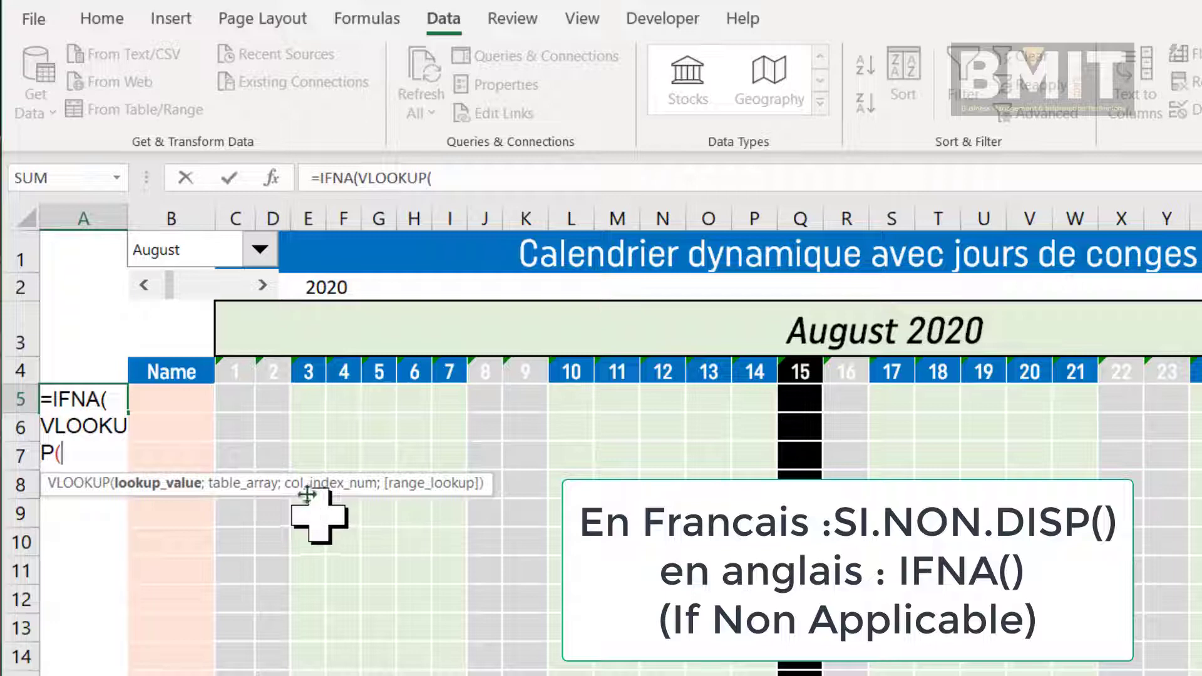
left_click(191, 398)
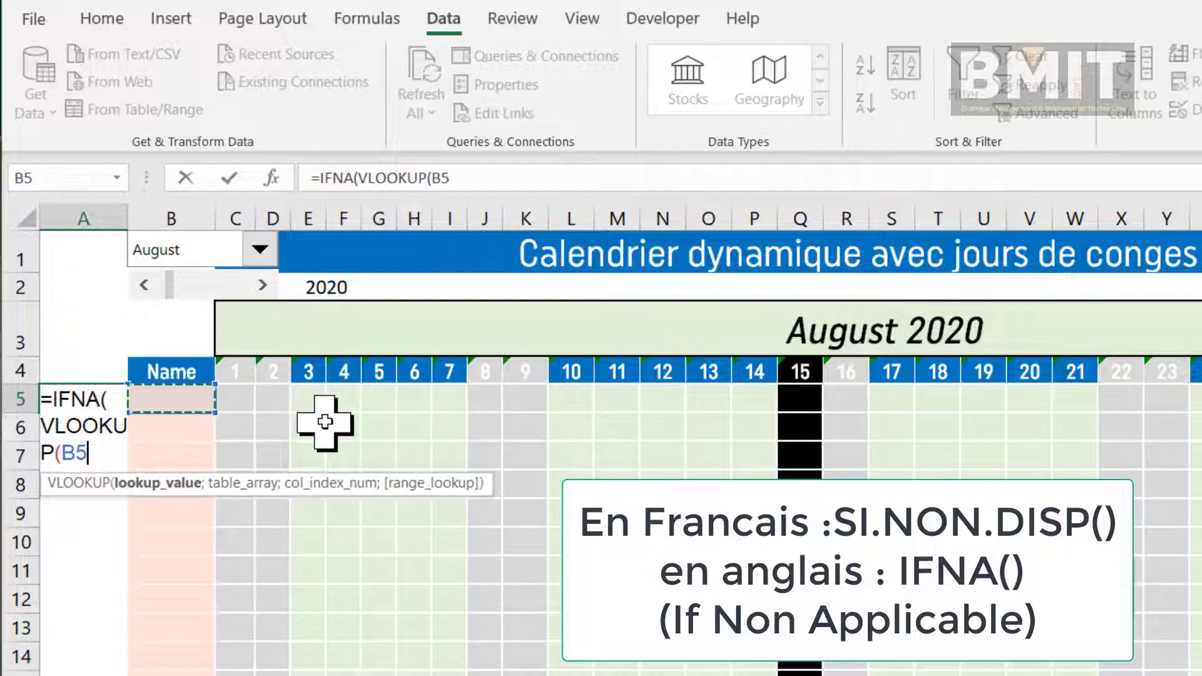
Complete the A5 formula with table Employes, column 2, exact match FALSE and "" as the IFNA fallback.
type(";")
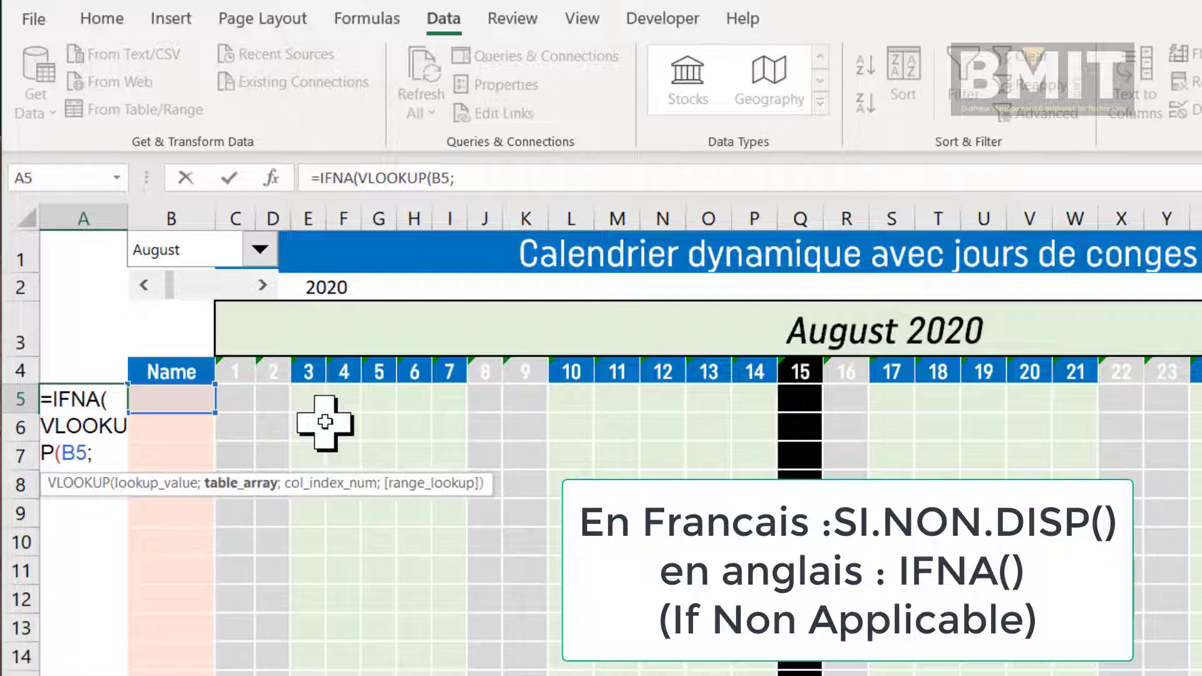
type("emplo")
key("Tab")
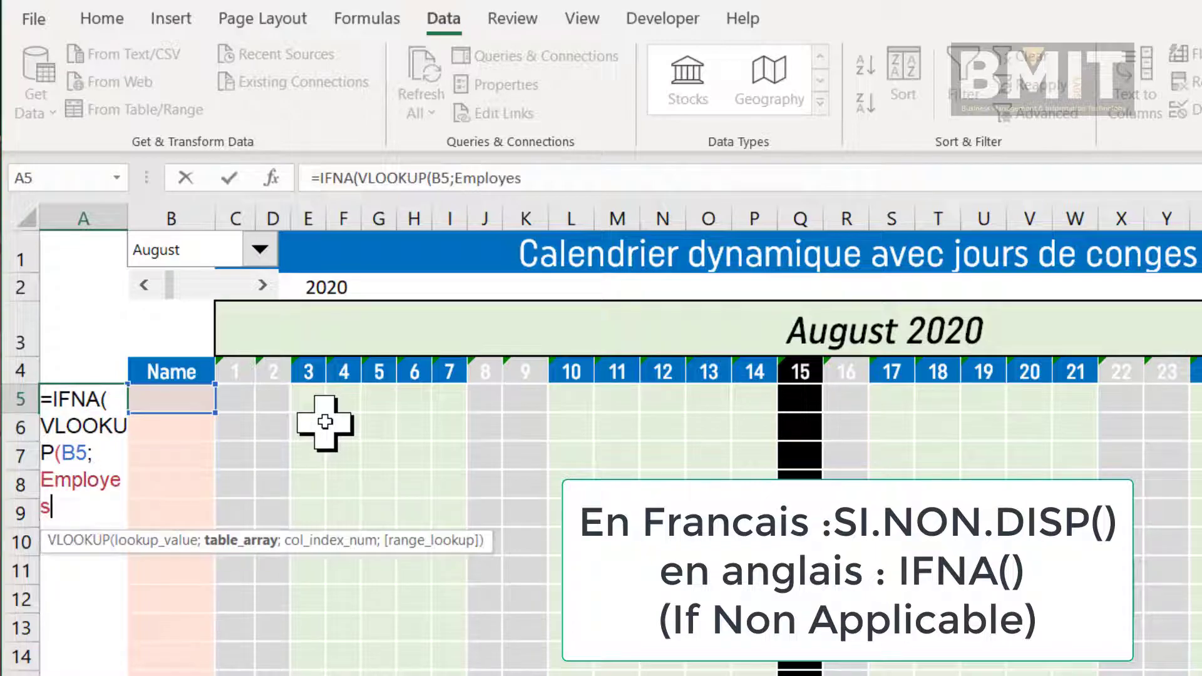
type(";")
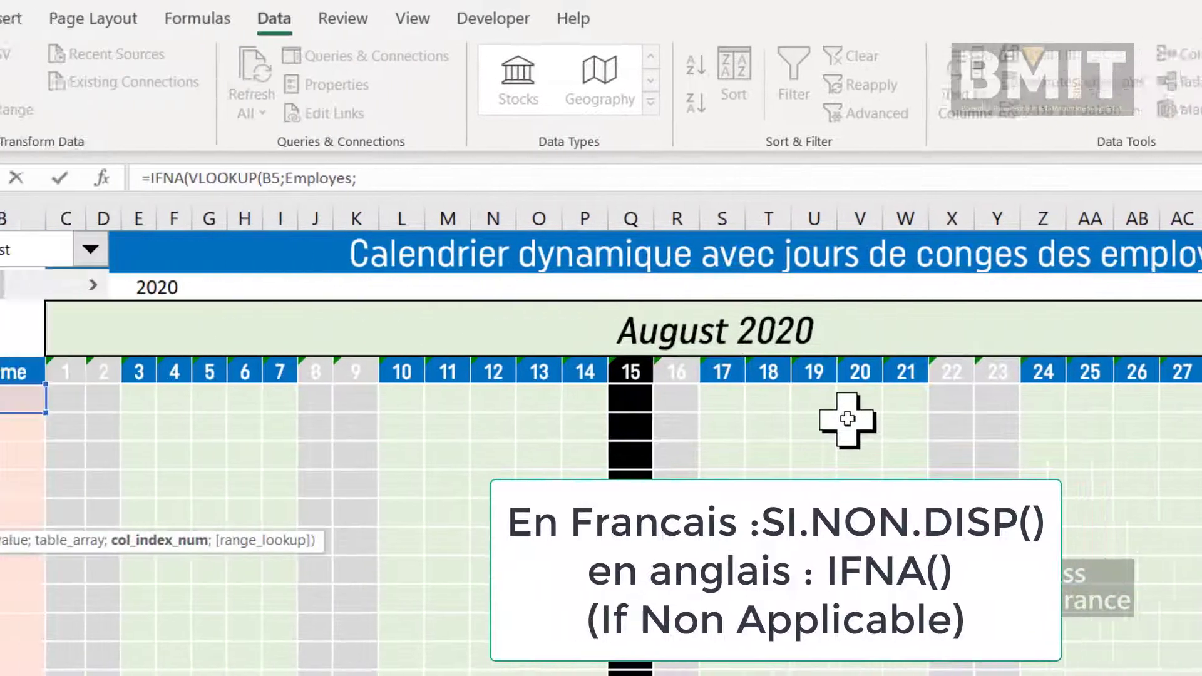
type("2;")
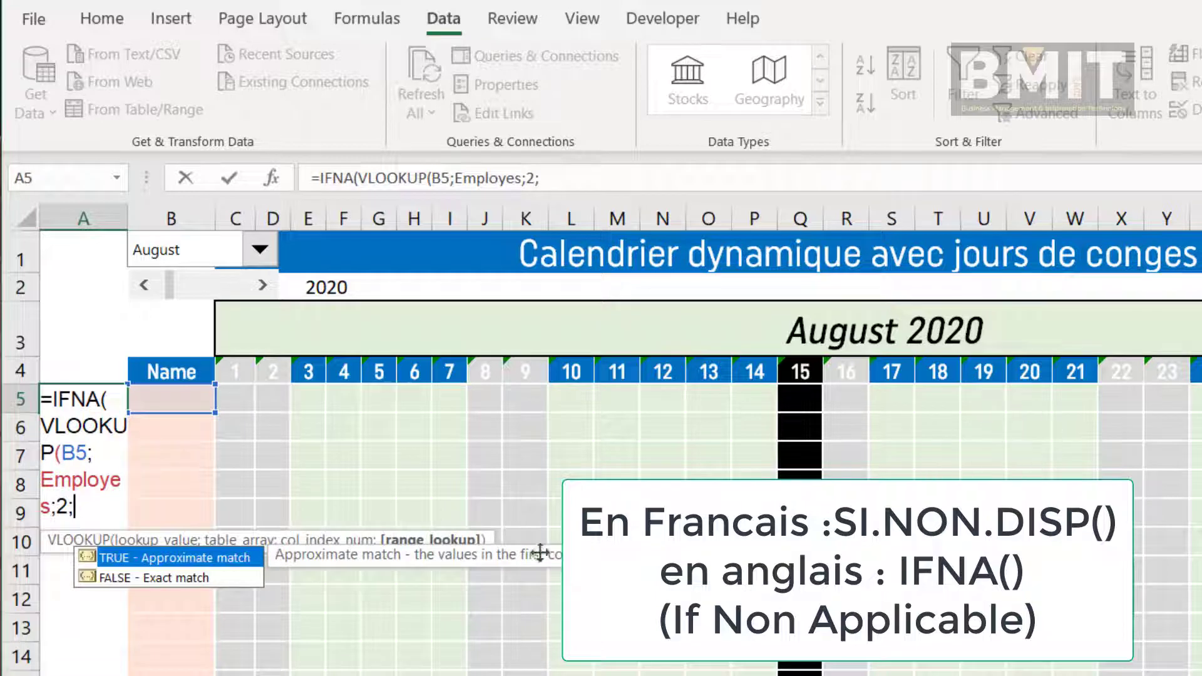
left_click(213, 577)
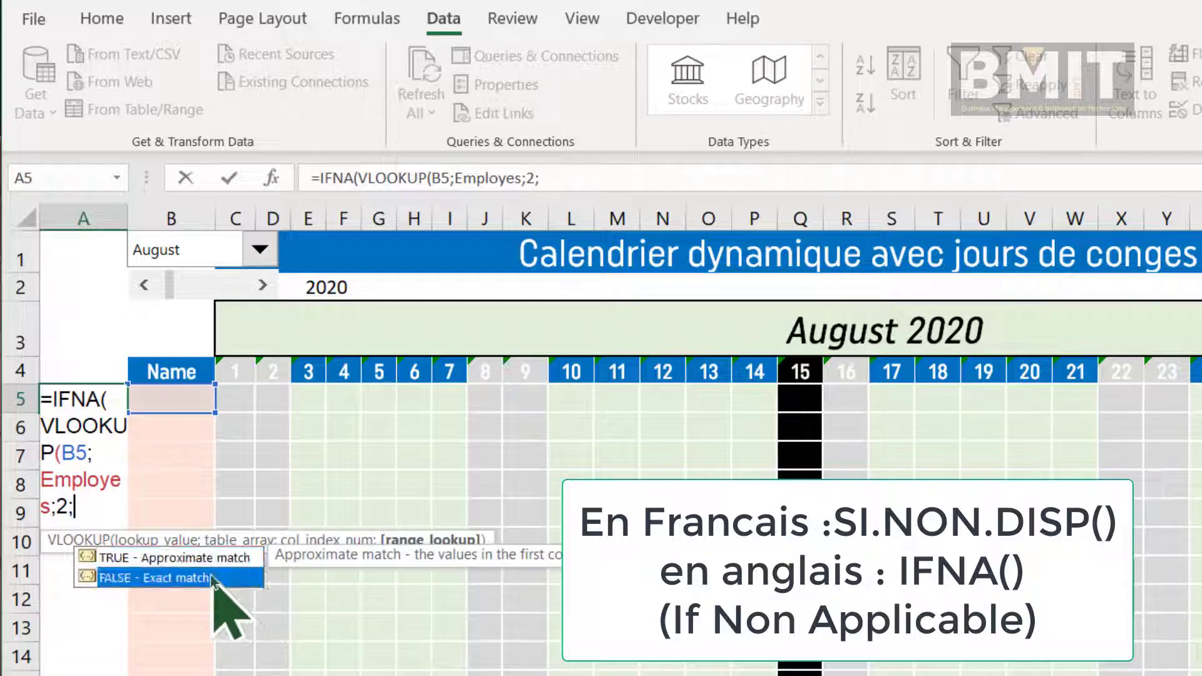
double_click(213, 577)
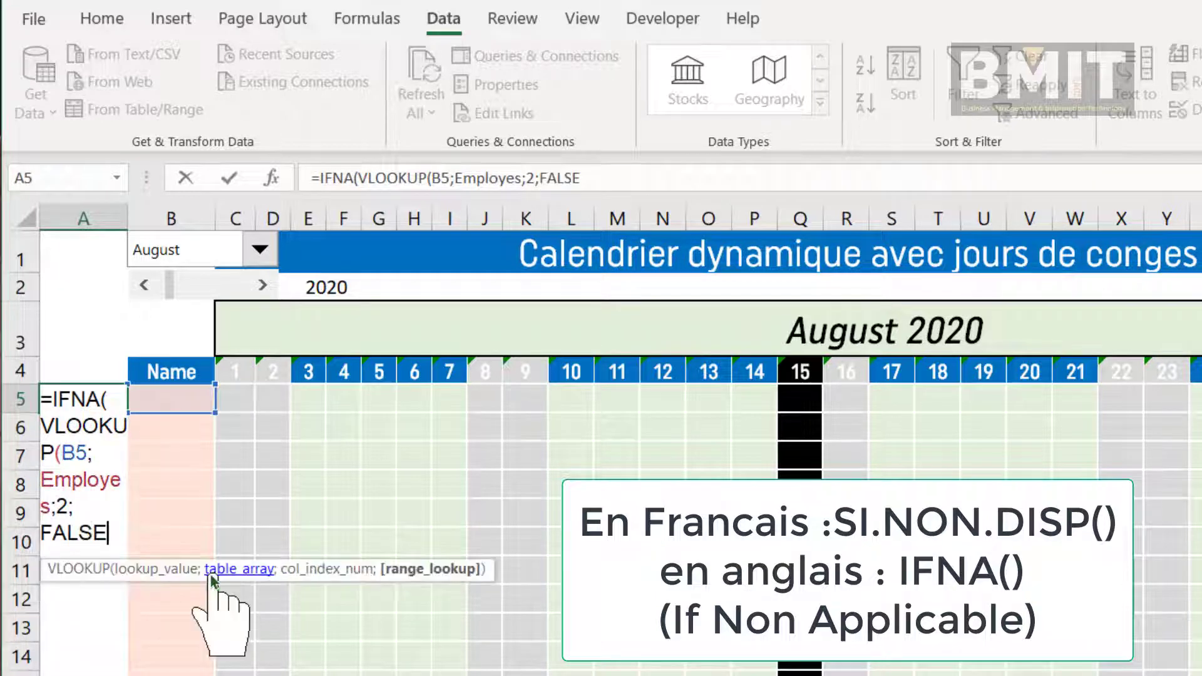
type(")")
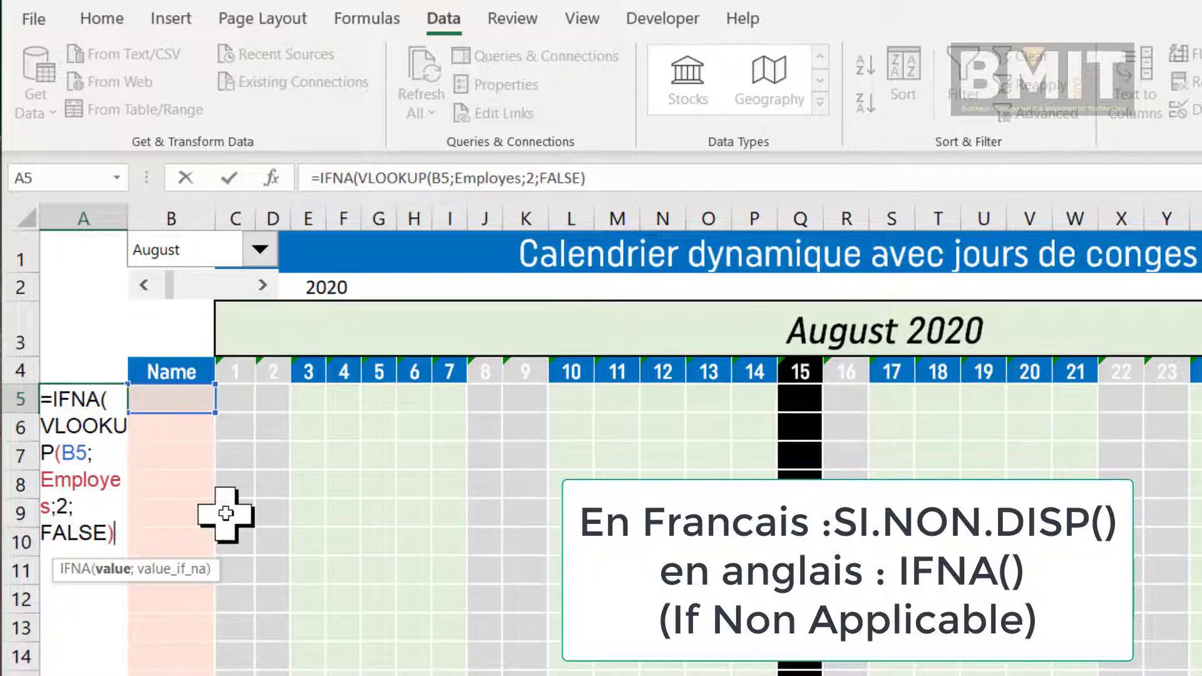
type(";")
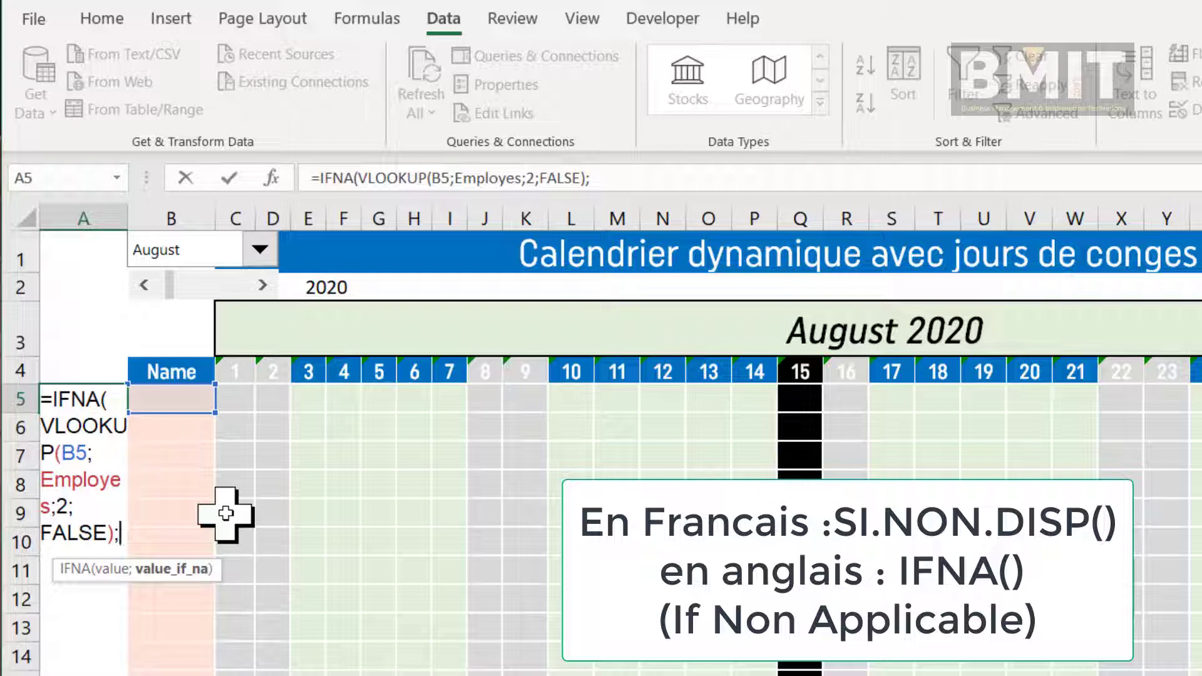
type("\"\")")
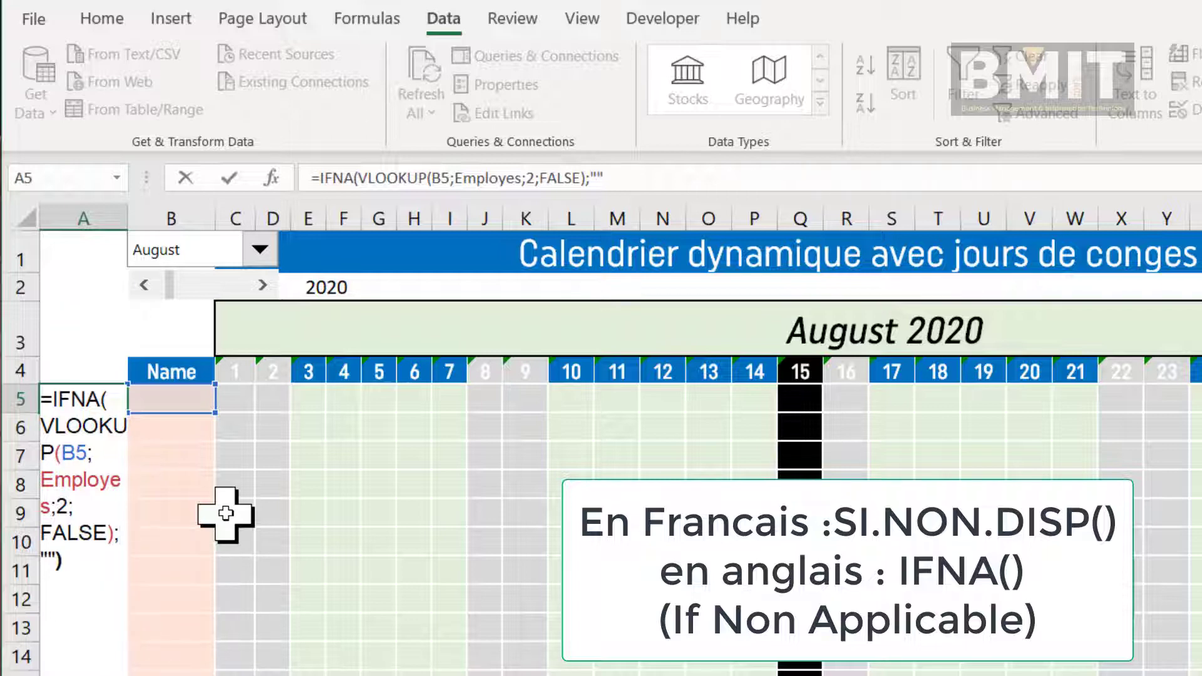
key("Return")
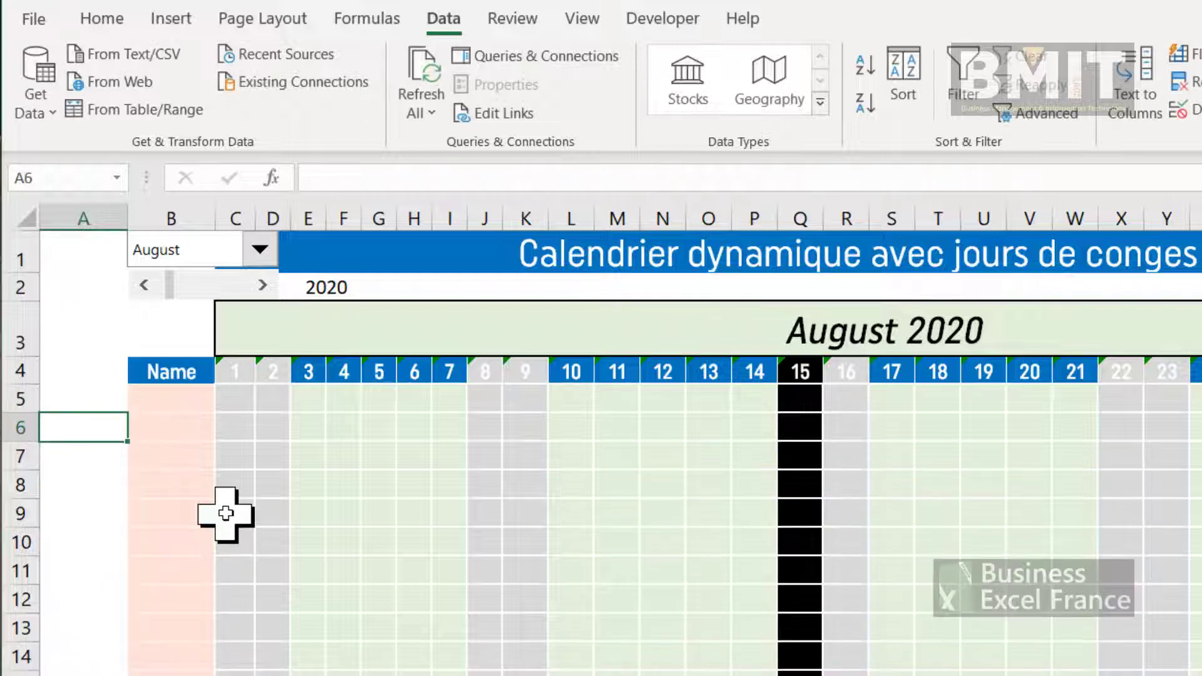
Choose the first listed employee in B5 and fill A5's department formula down column A beside the name cells.
left_click(164, 400)
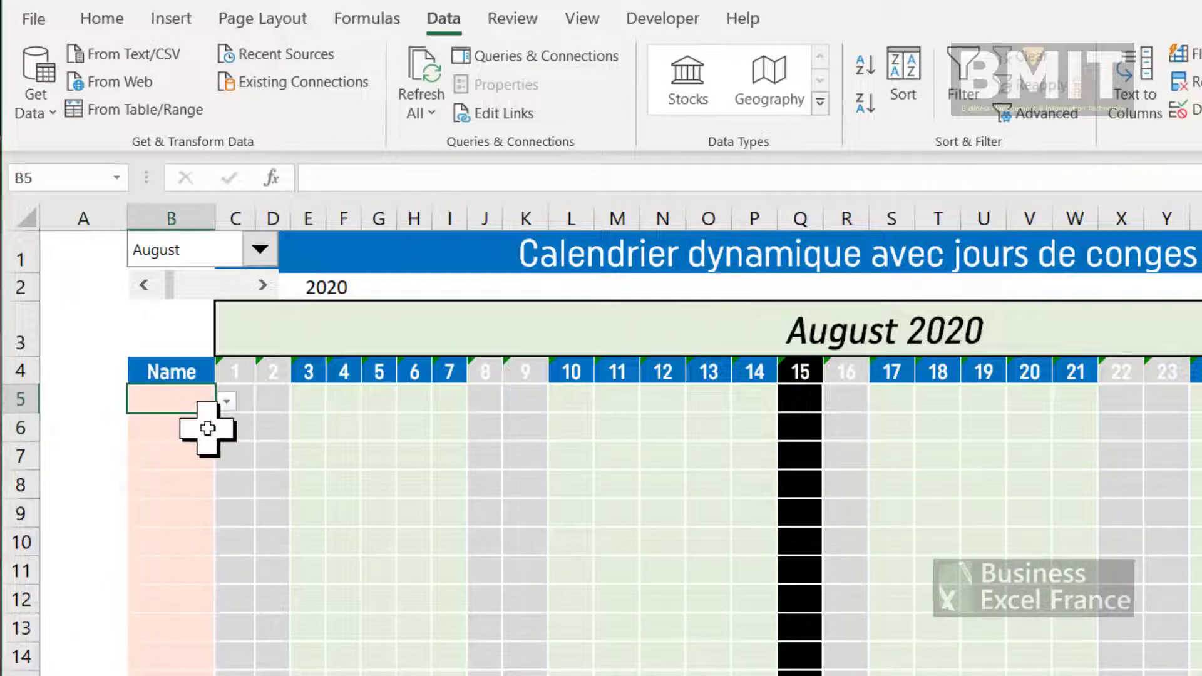
left_click(82, 399)
left_click(153, 404)
left_click(227, 402)
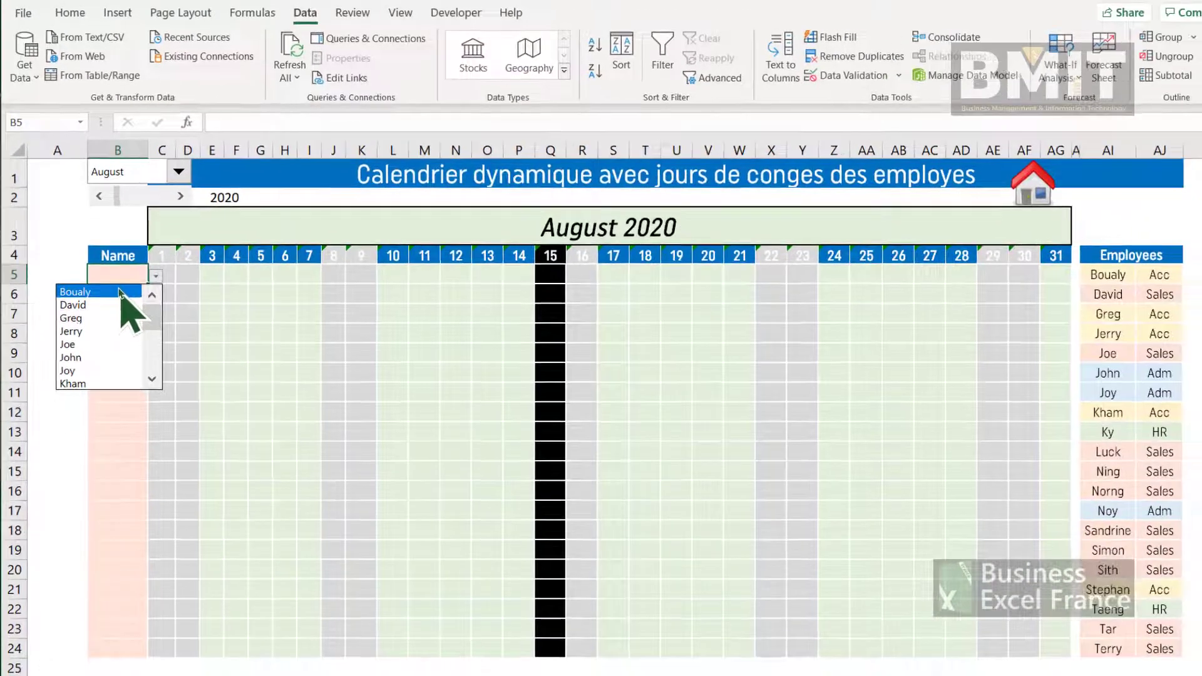
left_click(125, 357)
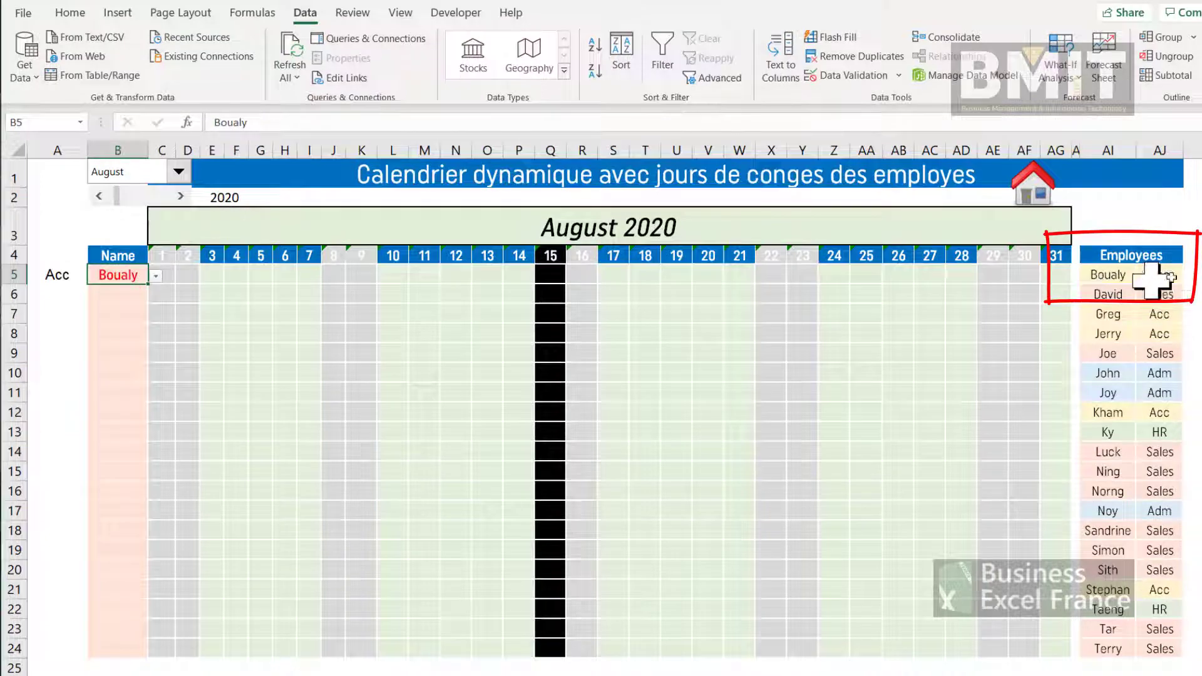
left_click(59, 274)
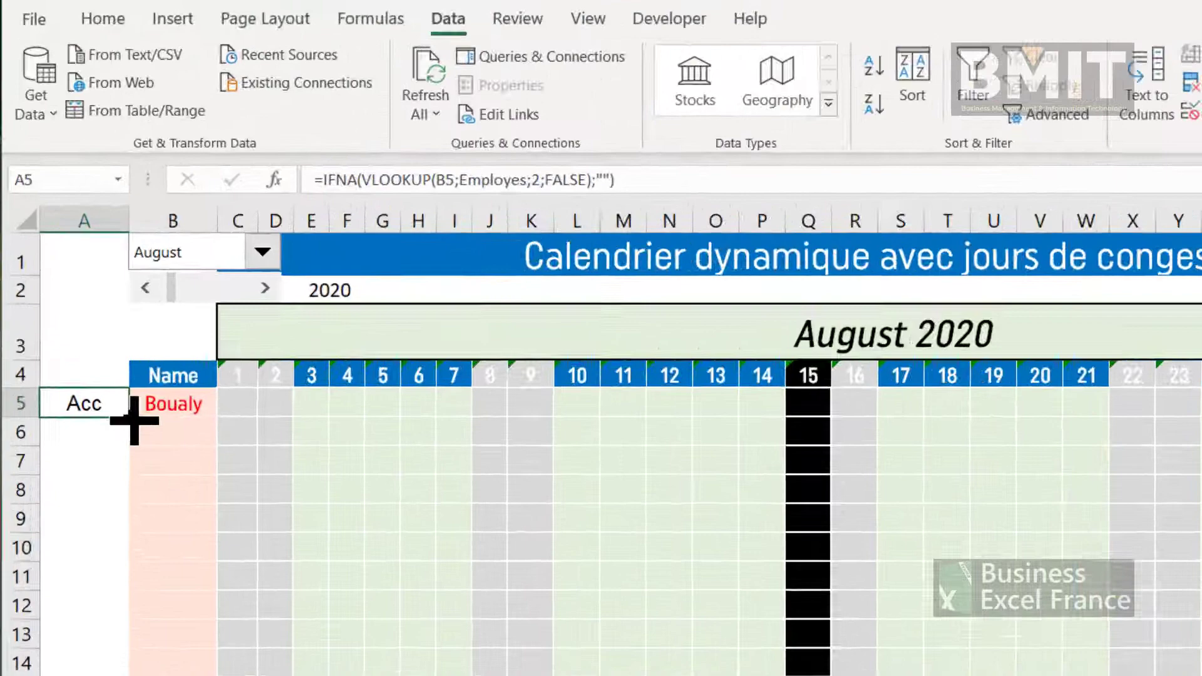
double_click(88, 285)
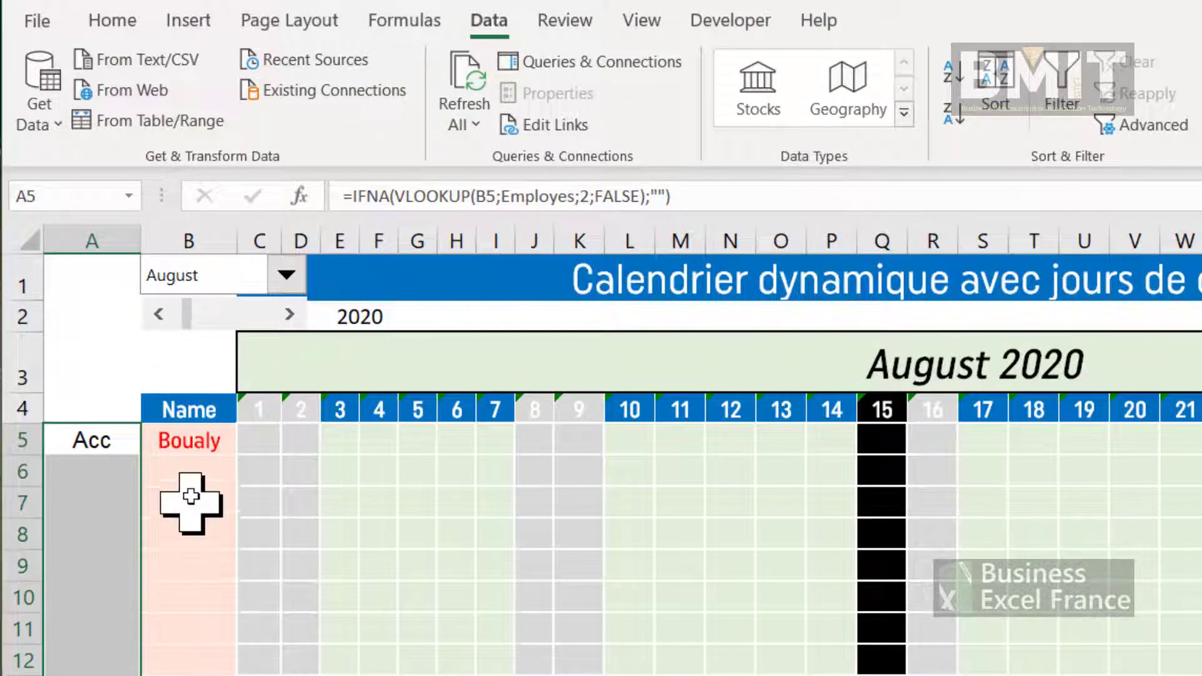
Choose the second listed employee for name cell B6 and the fourth listed employee for B7.
left_click(194, 477)
left_click(250, 477)
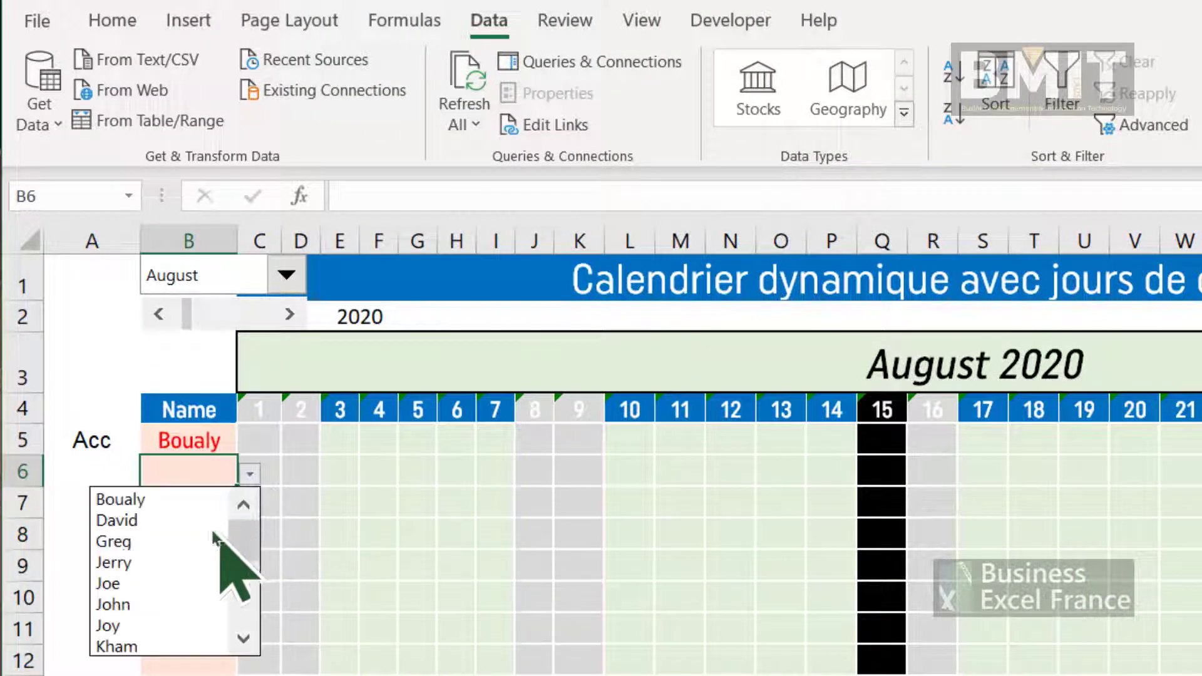
left_click(206, 518)
left_click(219, 504)
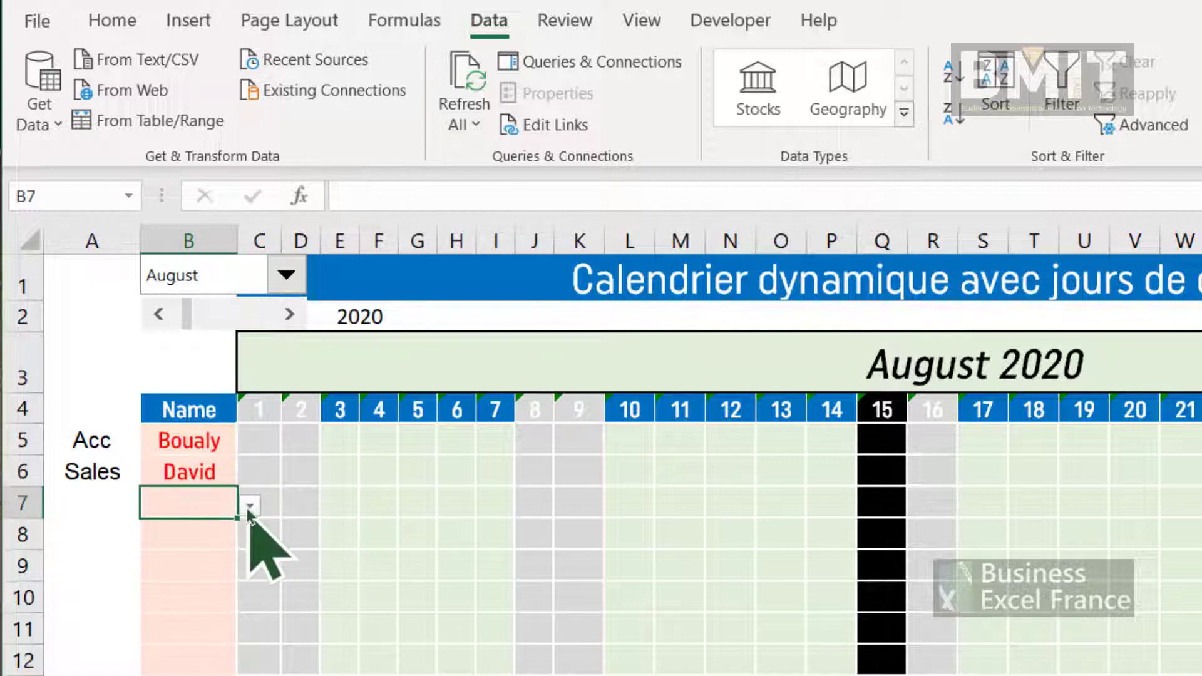
left_click(249, 505)
left_click(210, 590)
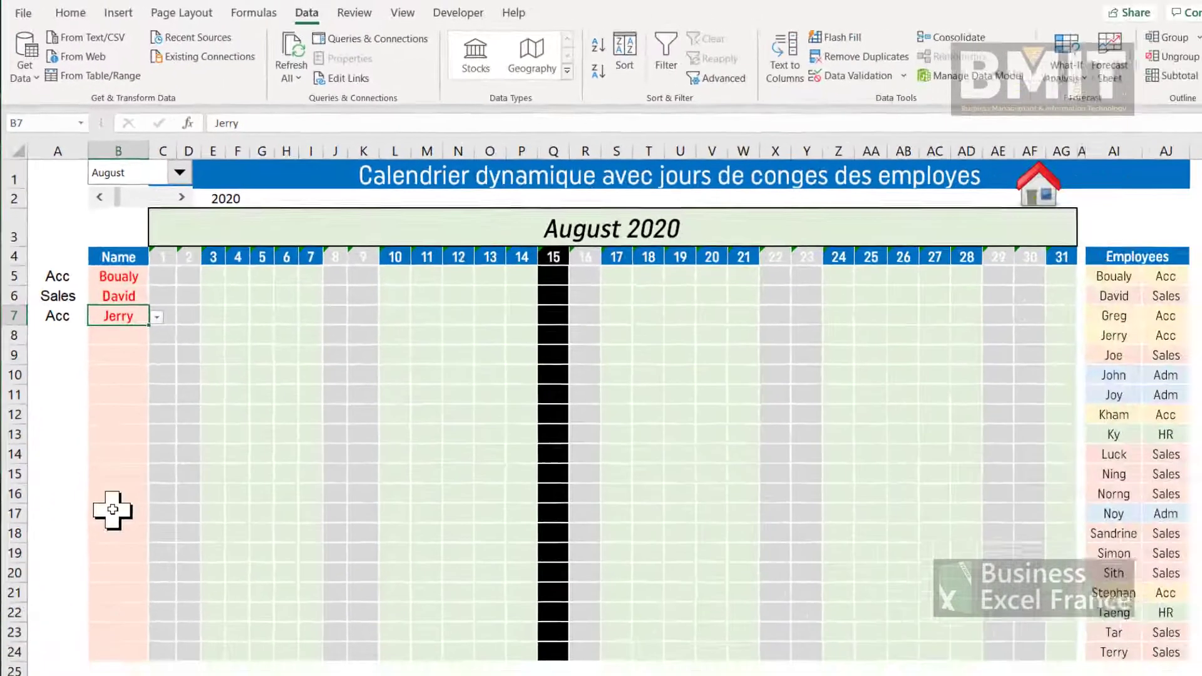
Start a formula-based conditional formatting rule for A5:AG24 using =$A5="Acc".
left_click(66, 276)
mouse_move(65, 276)
left_mouse_down()
mouse_move(349, 384)
mouse_move(776, 601)
mouse_move(1049, 649)
left_mouse_up()
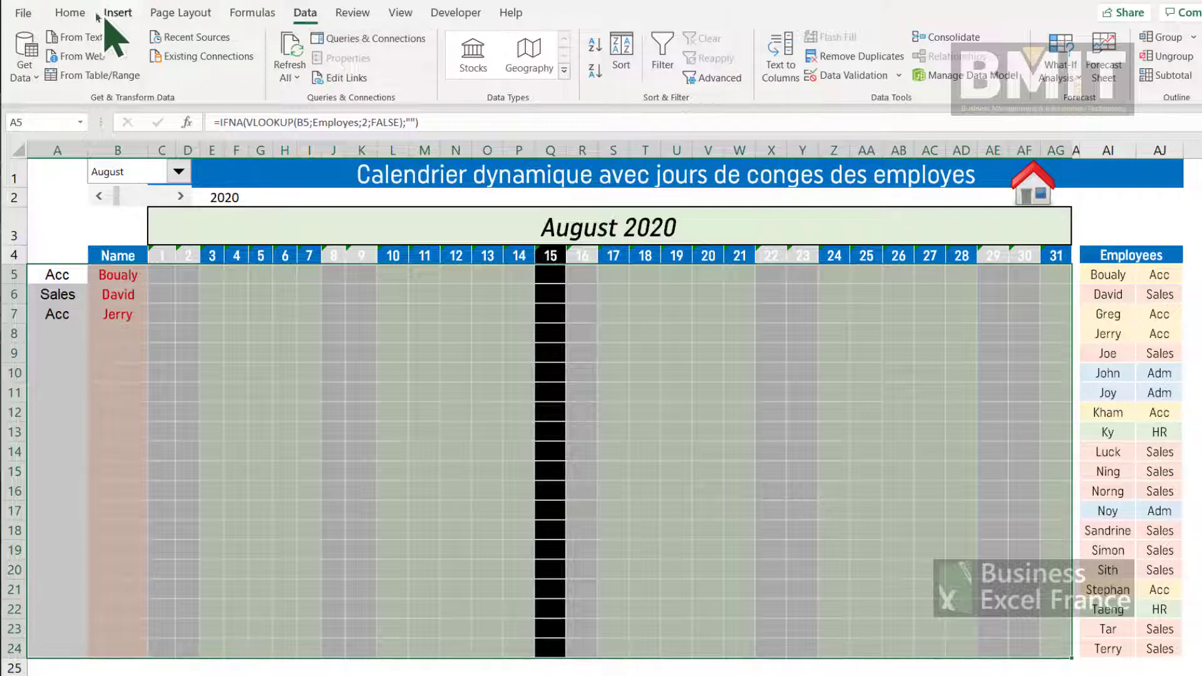
left_click(70, 14)
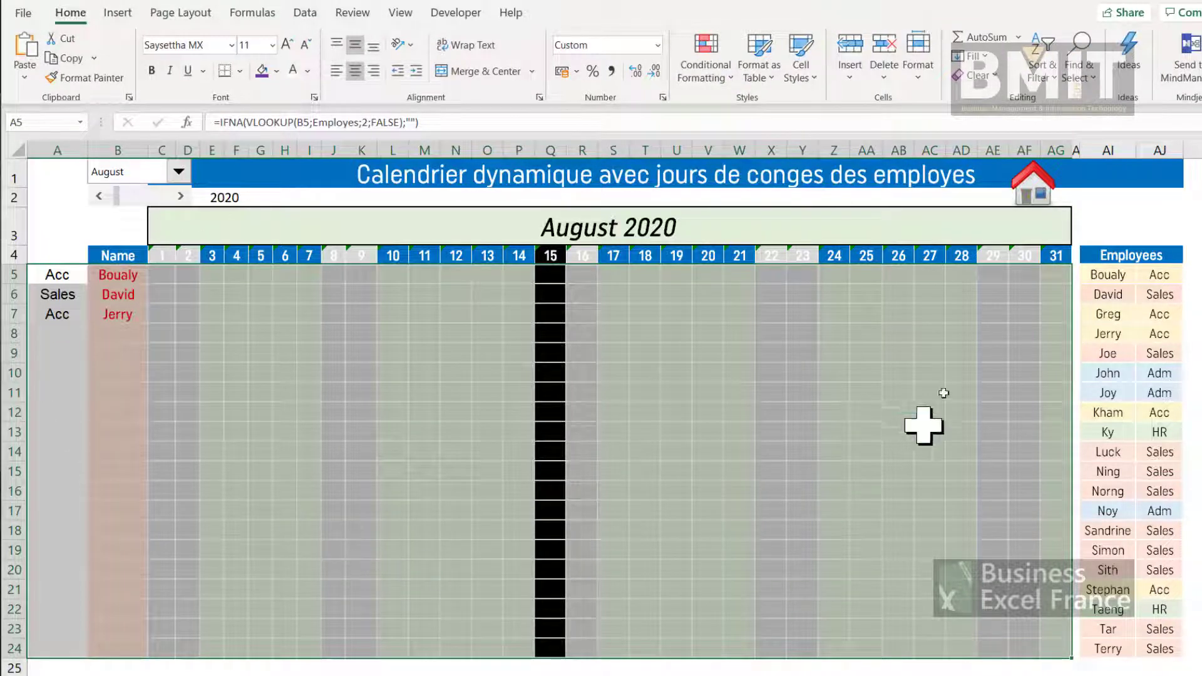
left_click(717, 61)
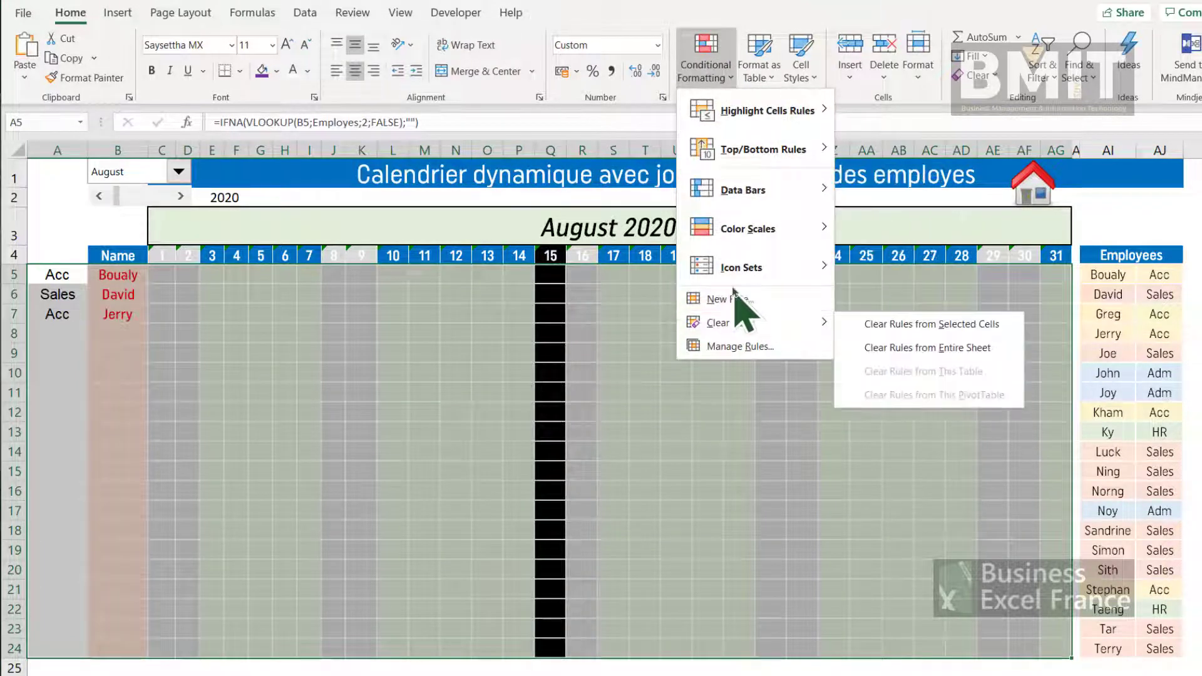
left_click(776, 299)
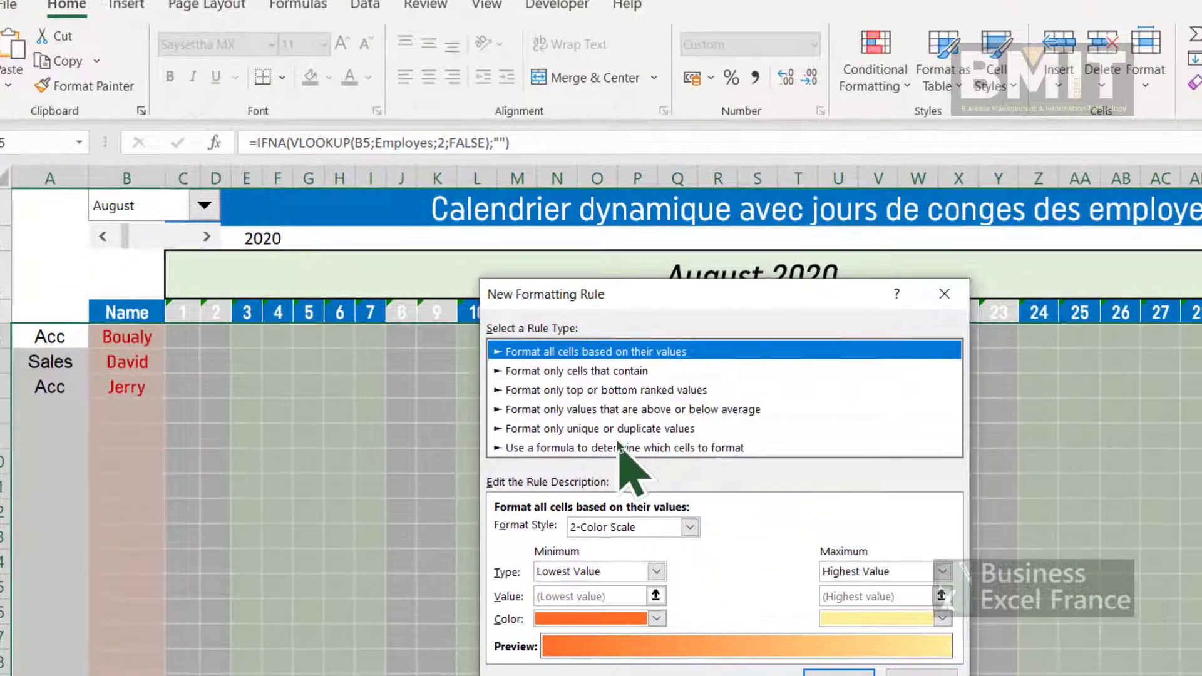
left_click(618, 447)
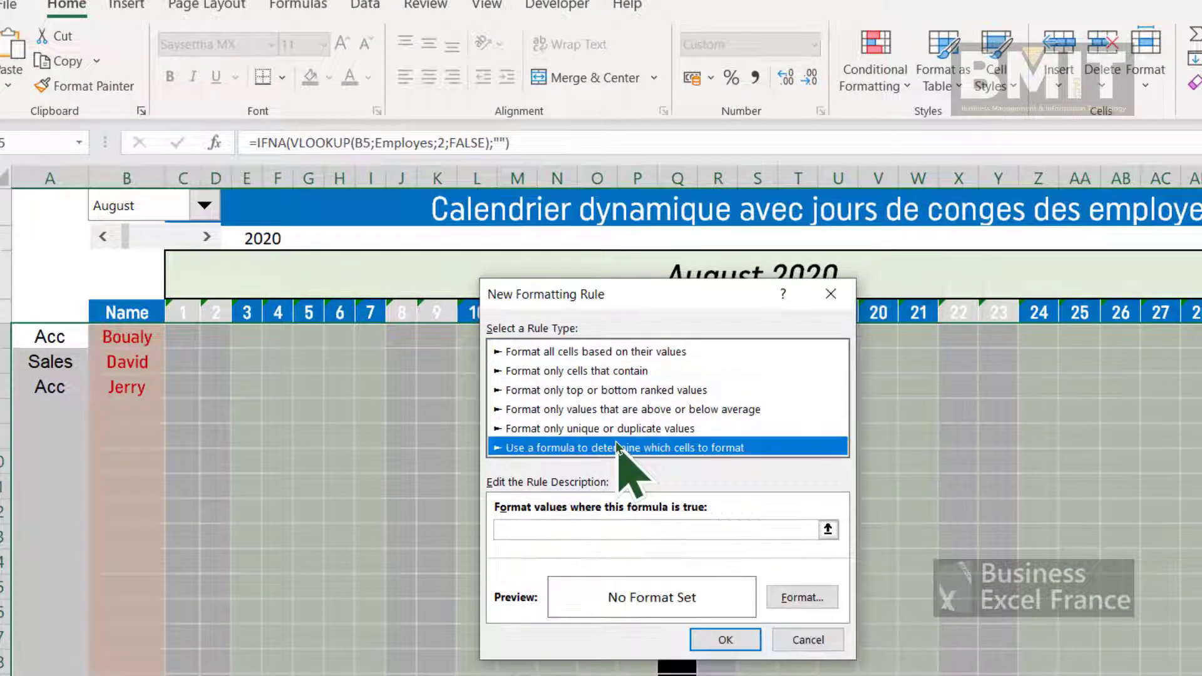
left_click(684, 529)
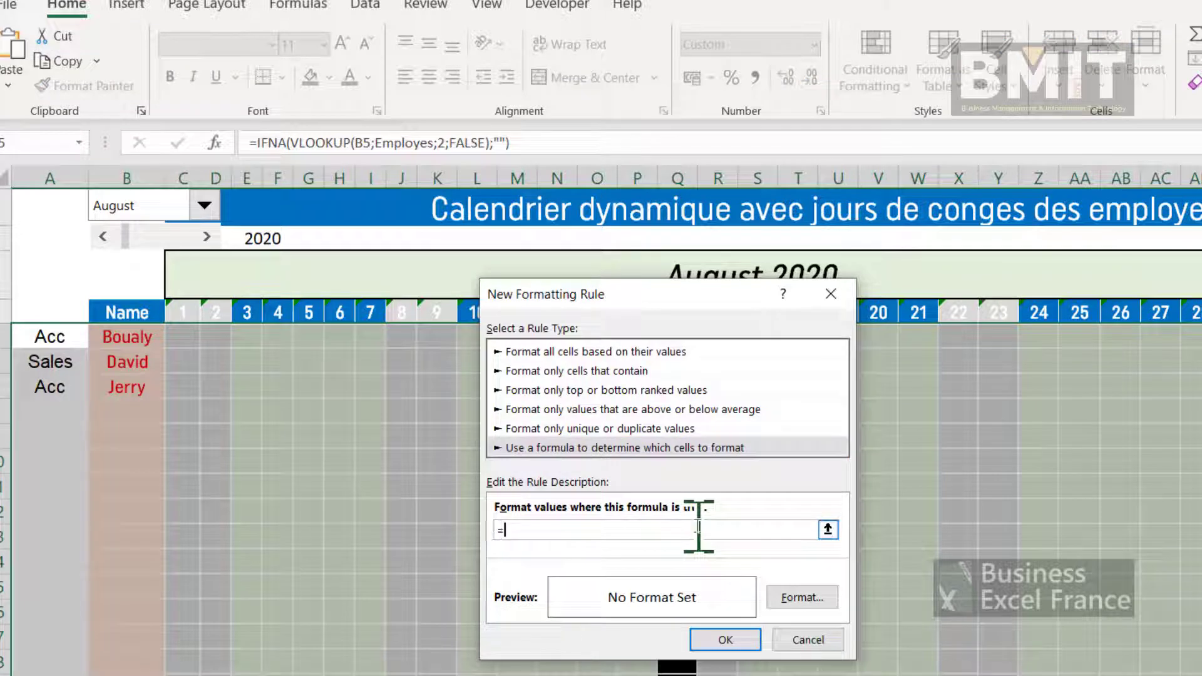
type("=$A5=\"A")
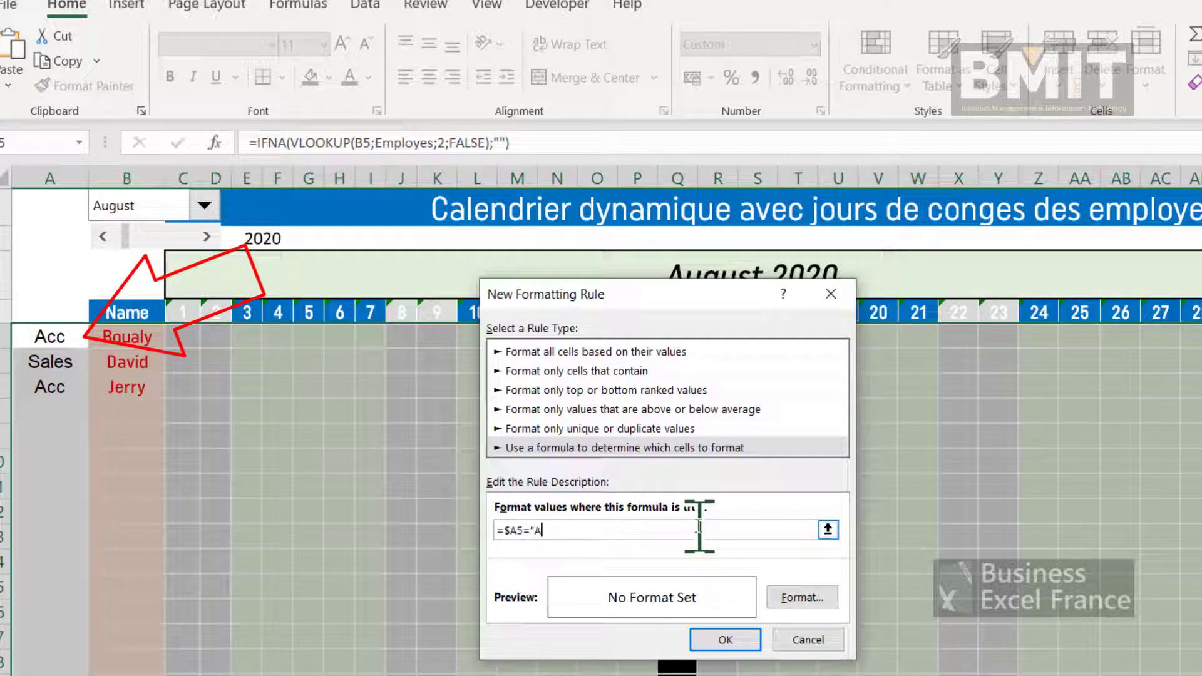
type("\"")
Give the Acc rule a light yellow fill and apply it to the calendar rows.
left_click(801, 597)
left_click(689, 218)
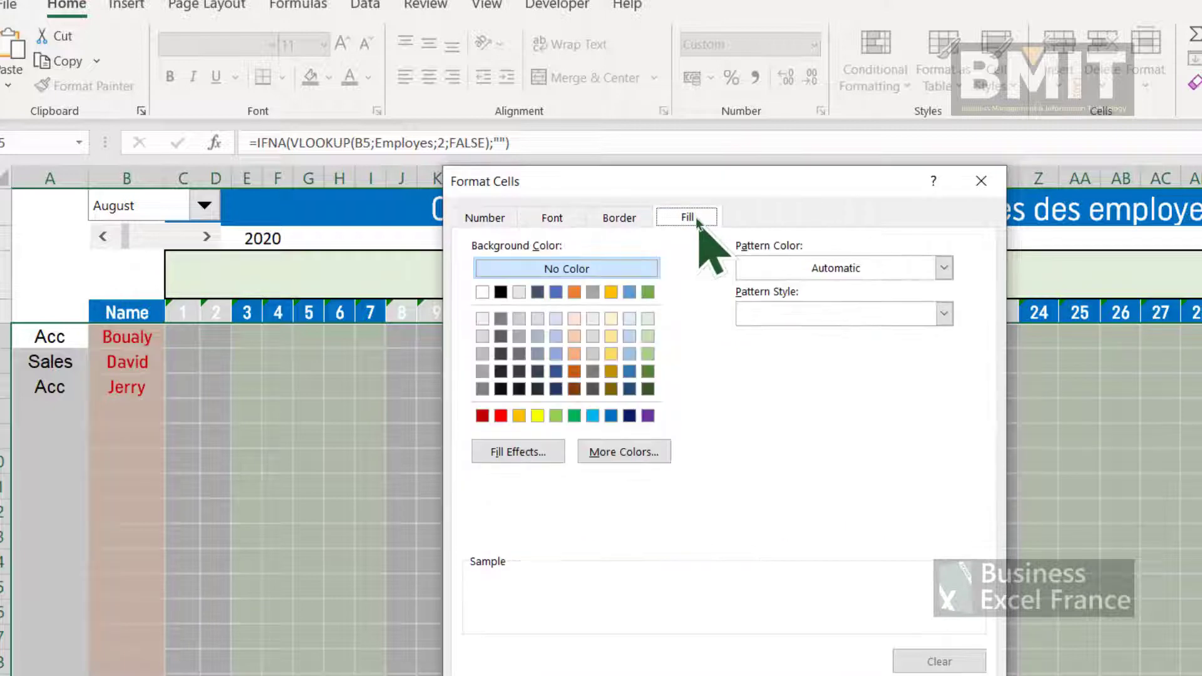
left_click(611, 318)
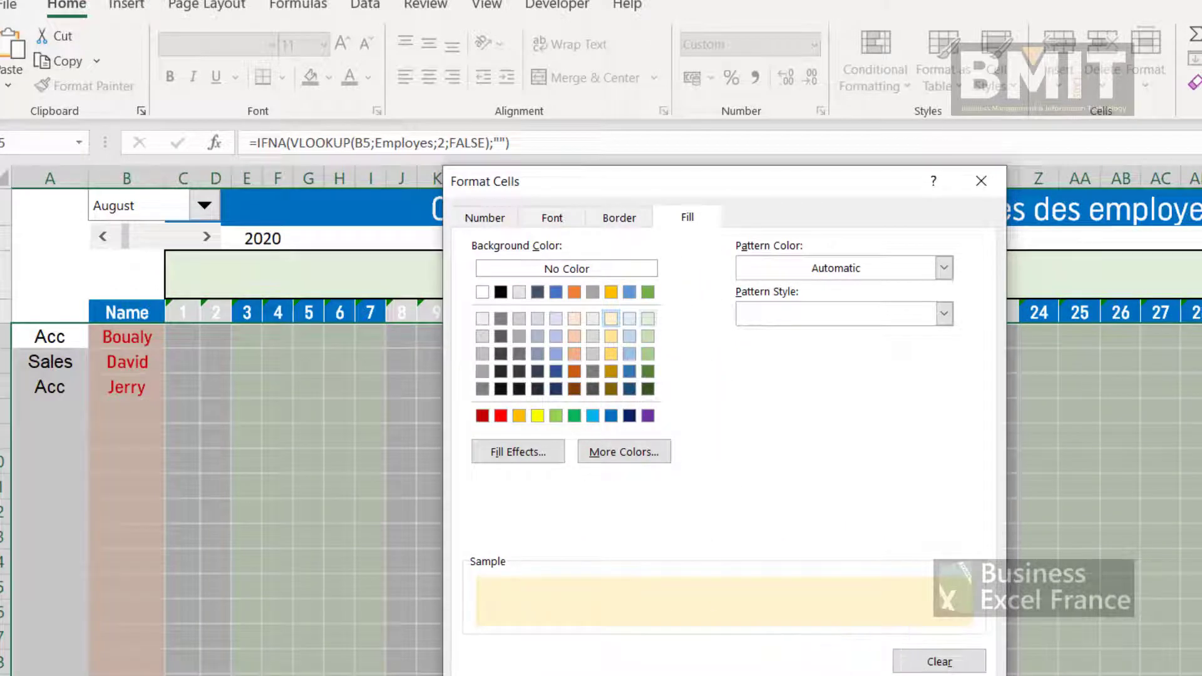
key("Return")
left_click(736, 638)
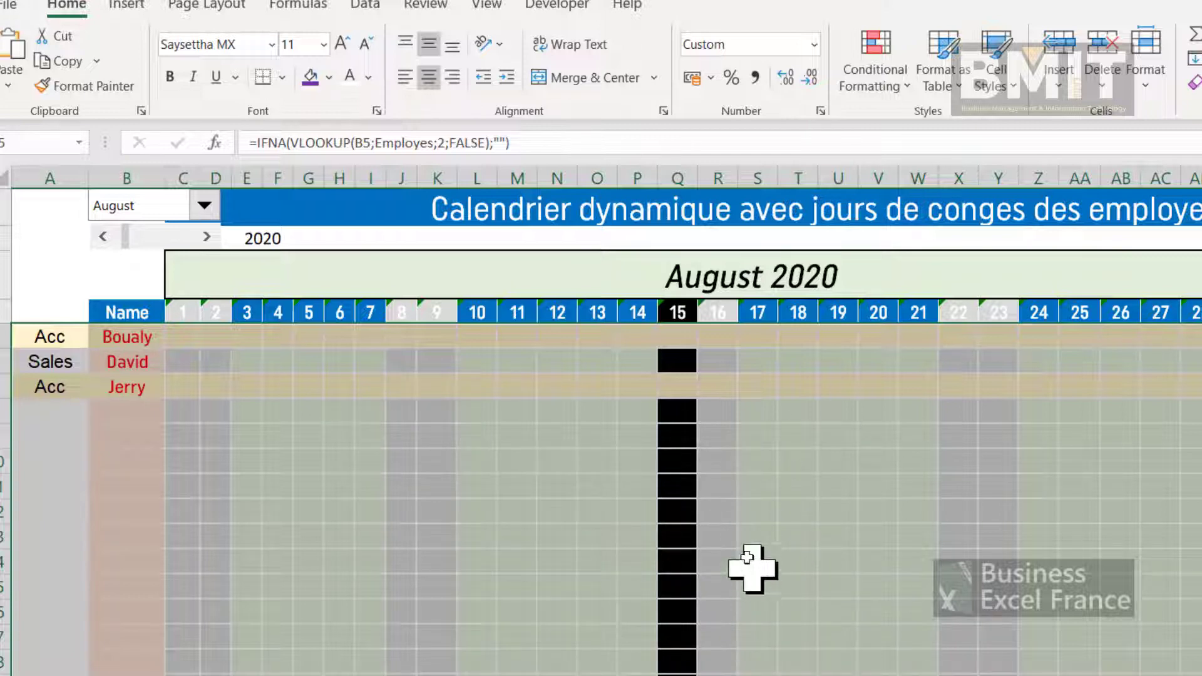
Add a second formula-based conditional formatting rule to A5:AG24, =$a5="sales", with a light orange fill.
left_click(881, 74)
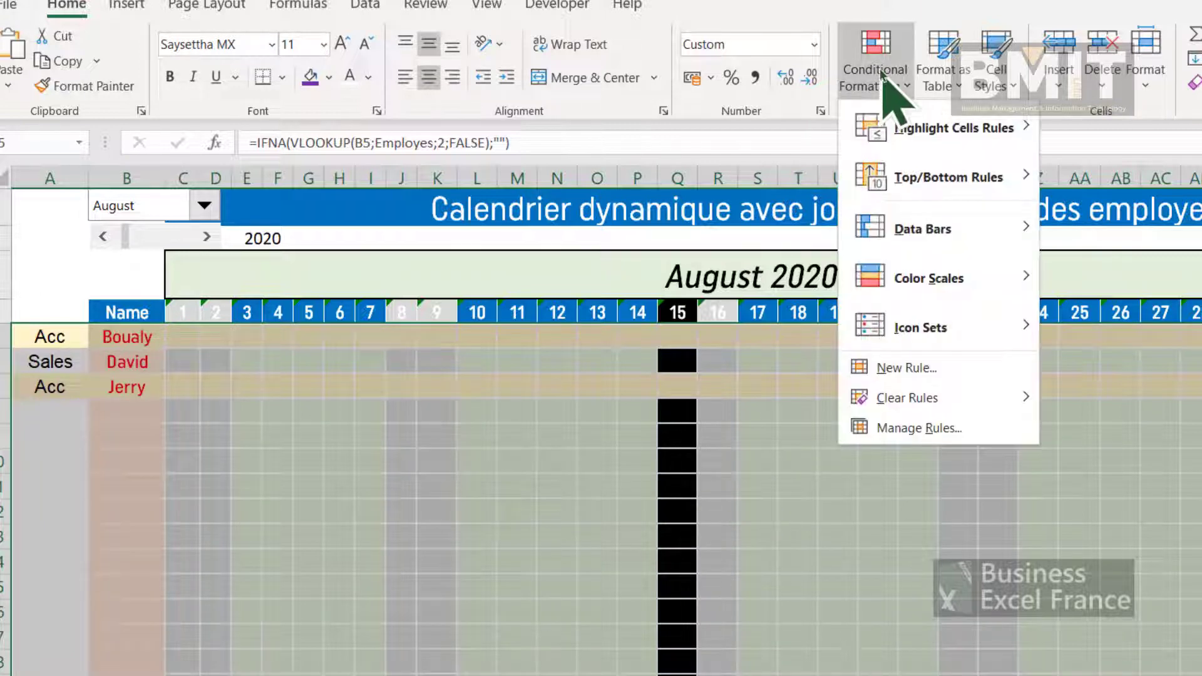
left_click(907, 368)
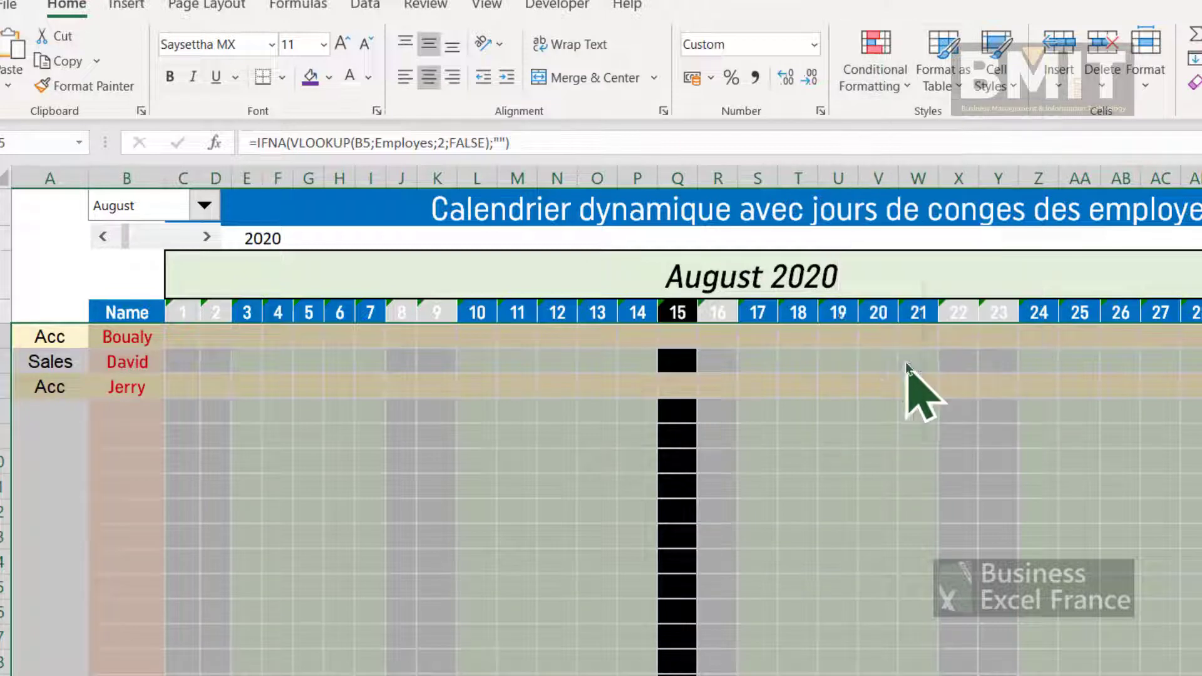
left_click(800, 430)
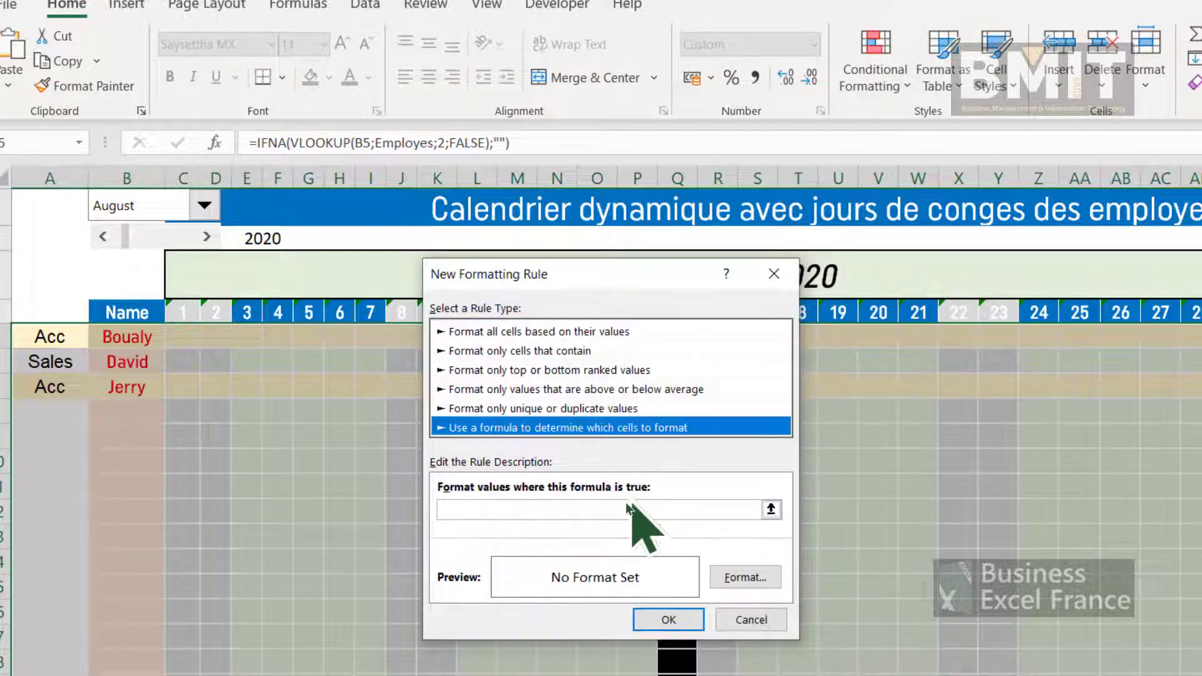
left_click(620, 511)
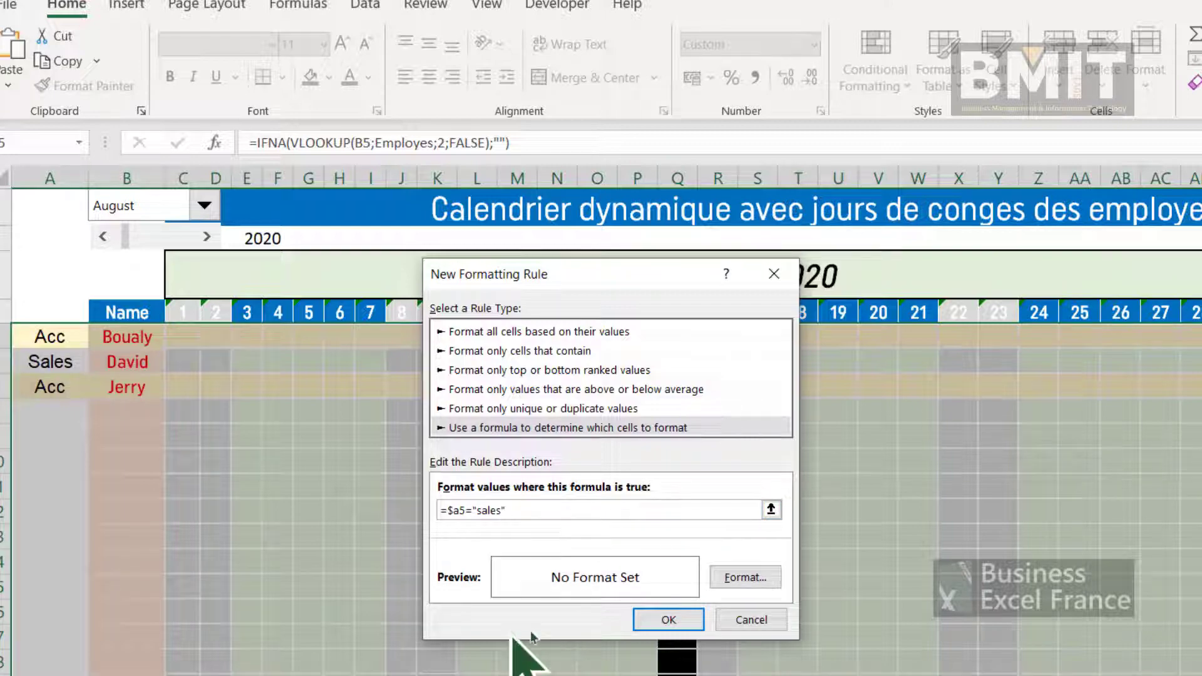
left_click(745, 577)
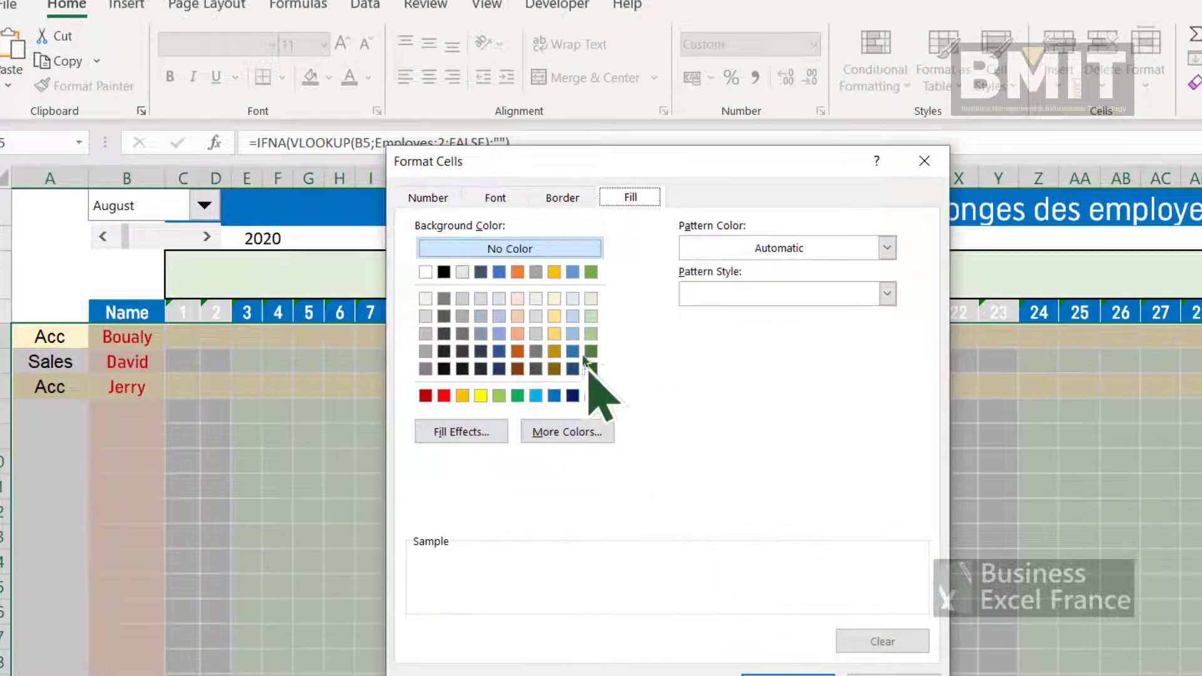
left_click(517, 298)
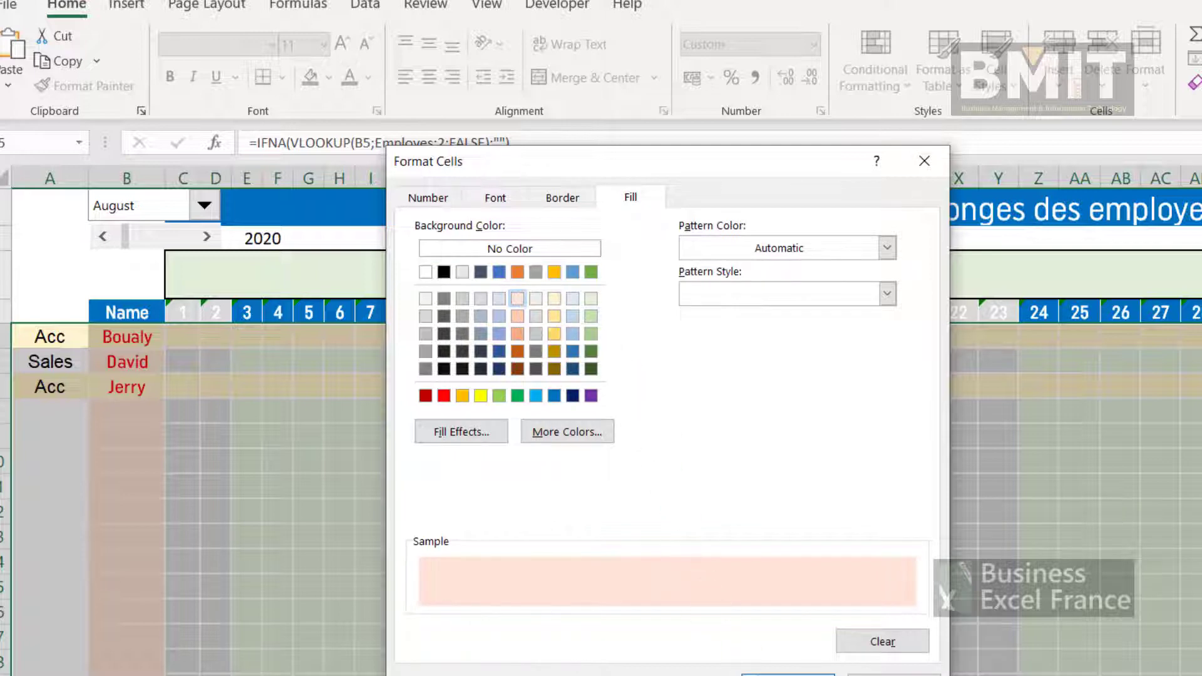
left_click(787, 674)
left_click(682, 621)
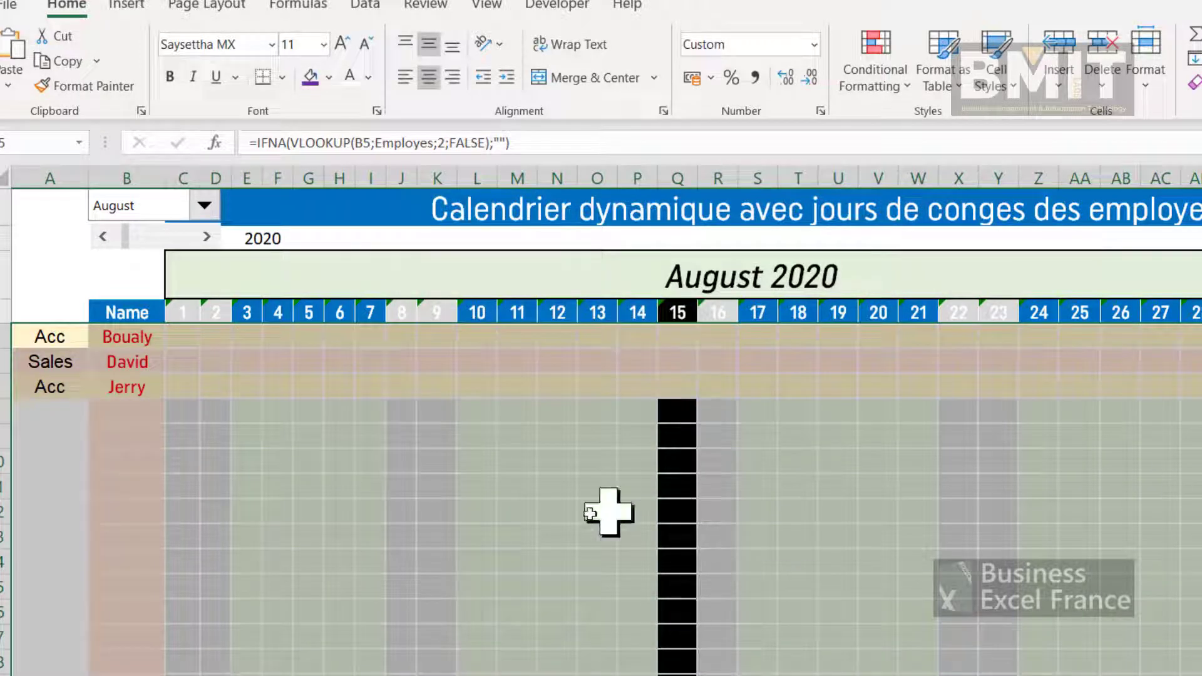
Add a formula-based conditional formatting rule to A5:AG24, =$A5="Adm", with a light blue fill.
left_click(875, 88)
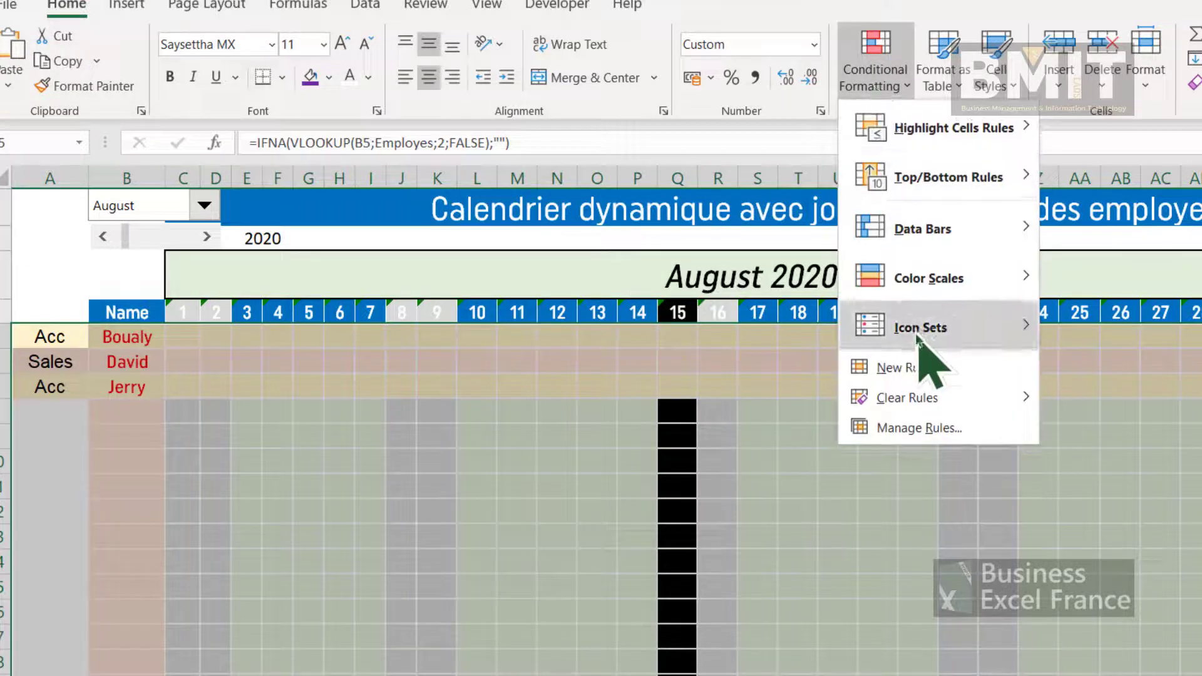
left_click(911, 362)
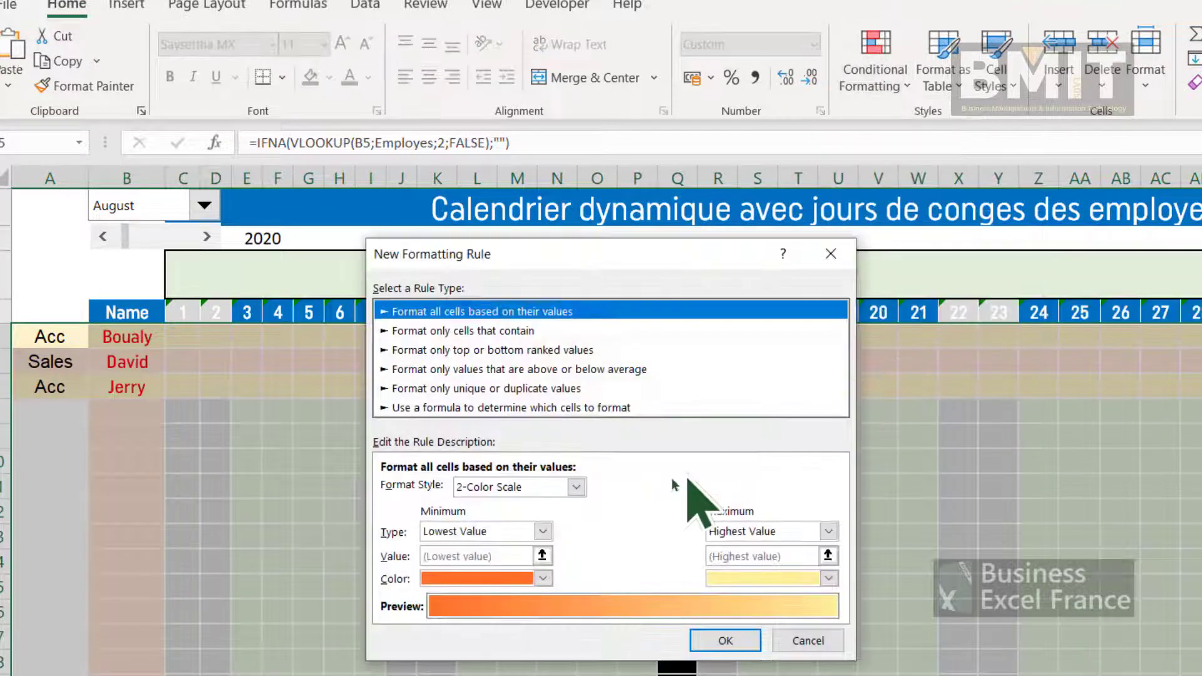
left_click(585, 407)
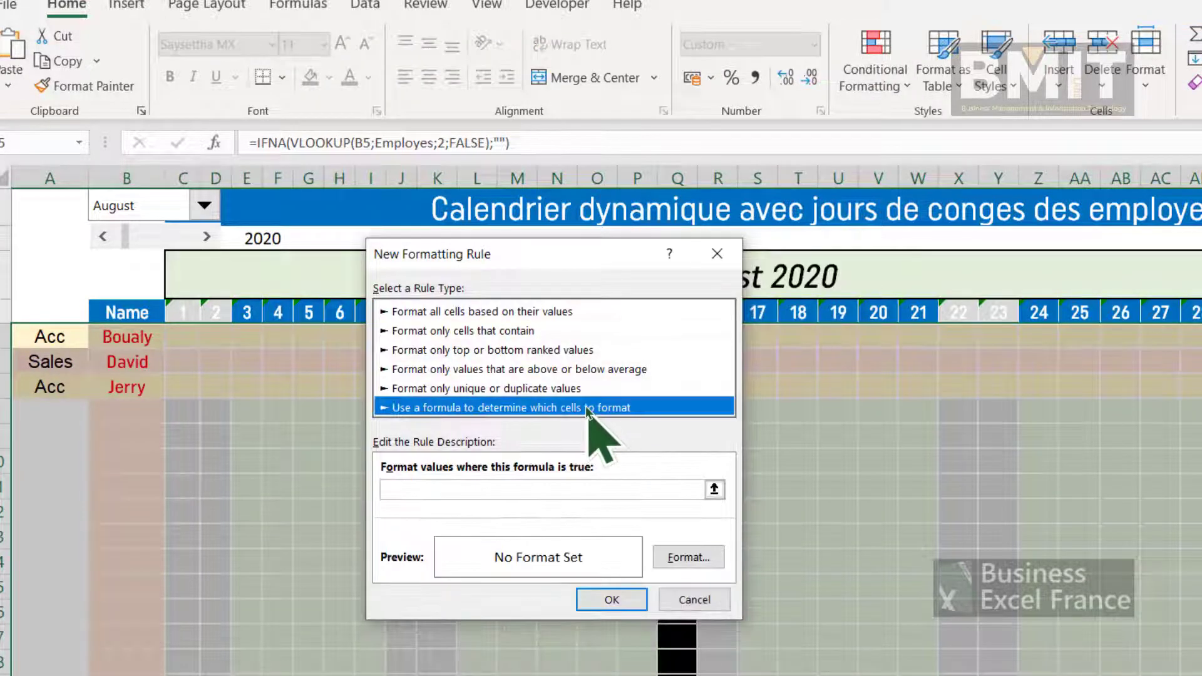
left_click(577, 489)
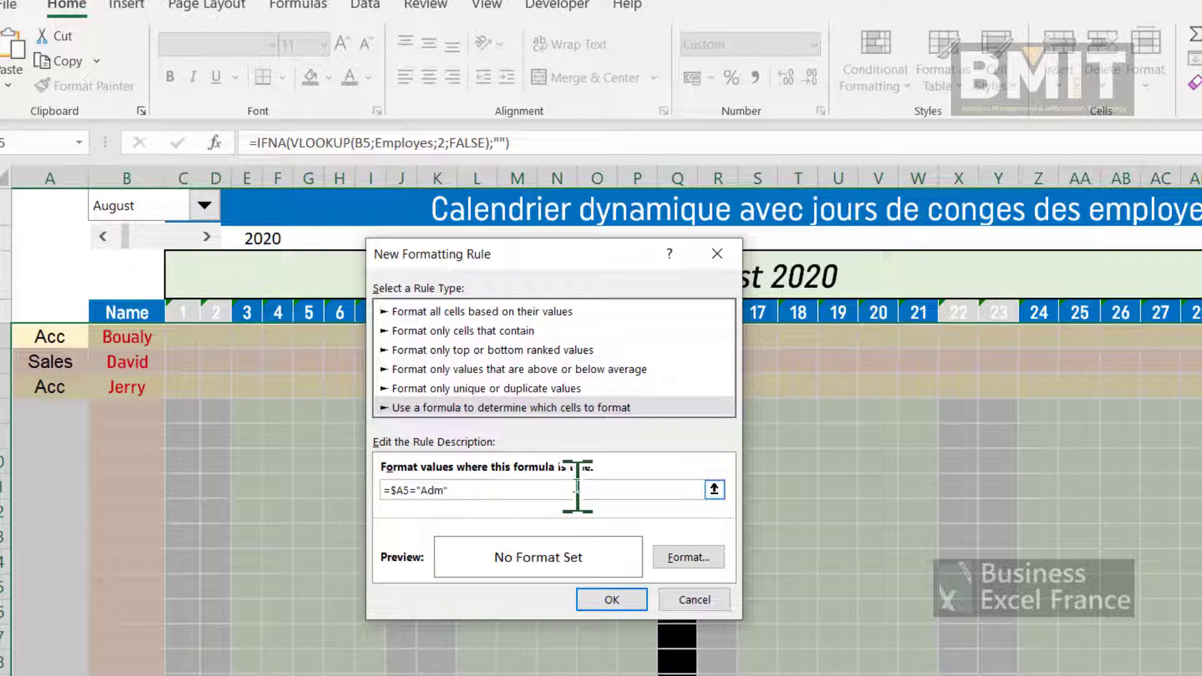
left_click(680, 554)
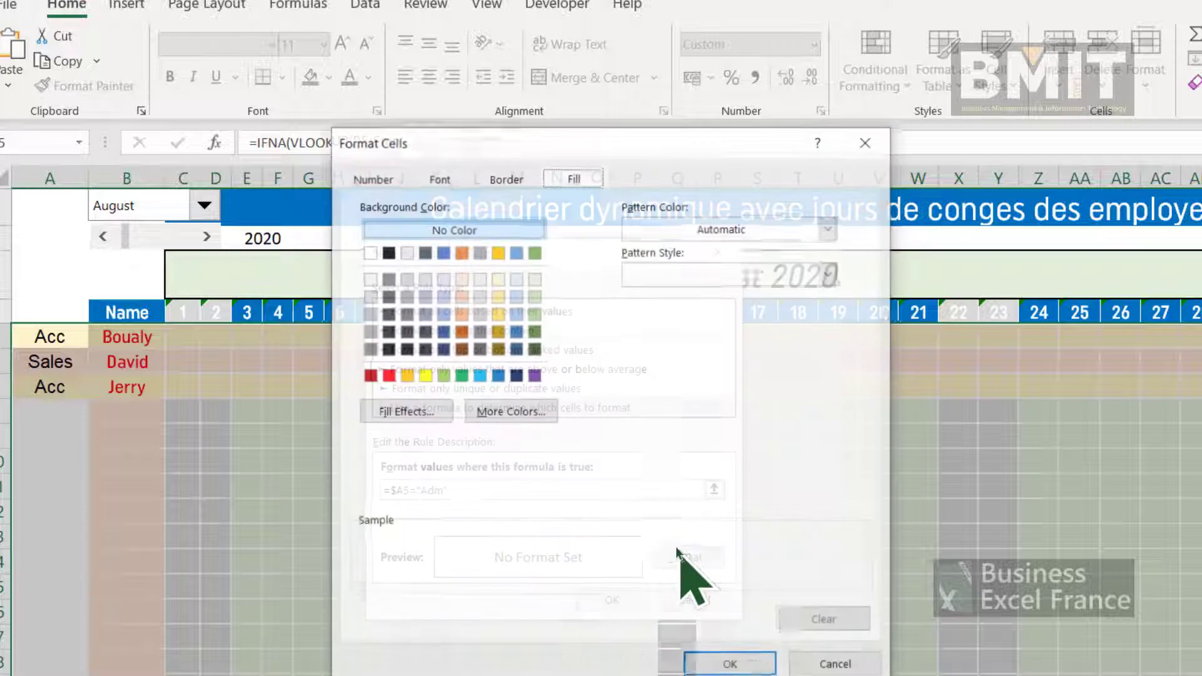
left_click(714, 663)
left_click(611, 600)
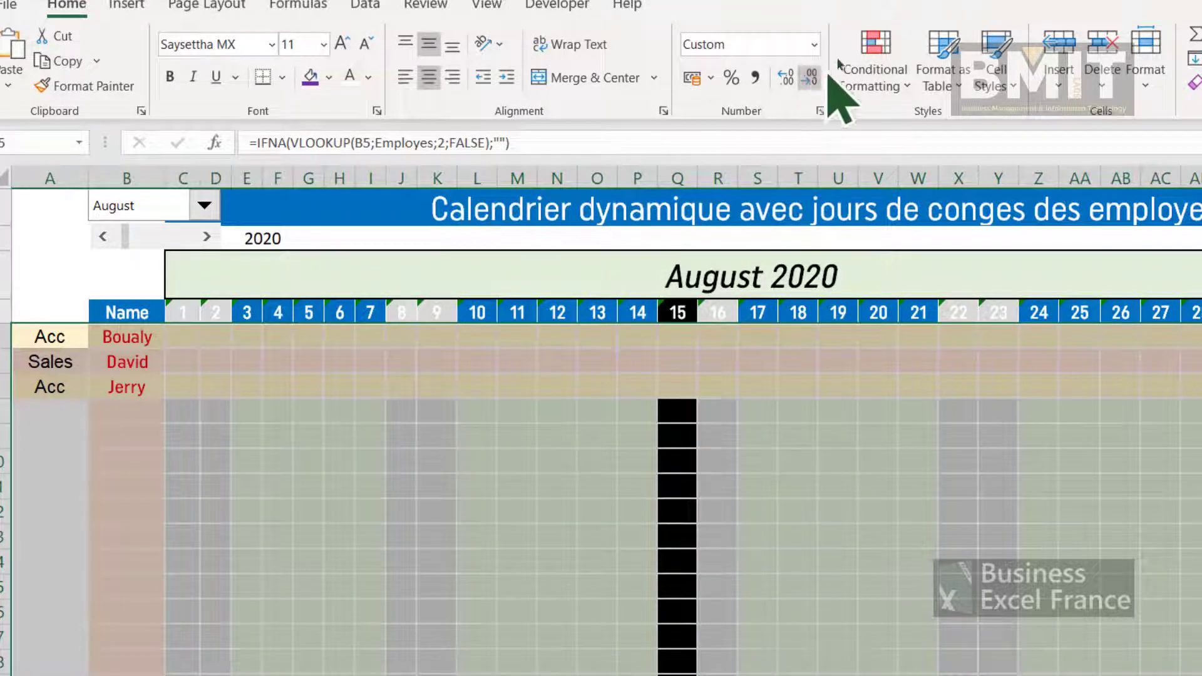
Add another formula-based conditional formatting rule to A5:AG24, =$A5="HR", with a medium-light green fill.
left_click(870, 47)
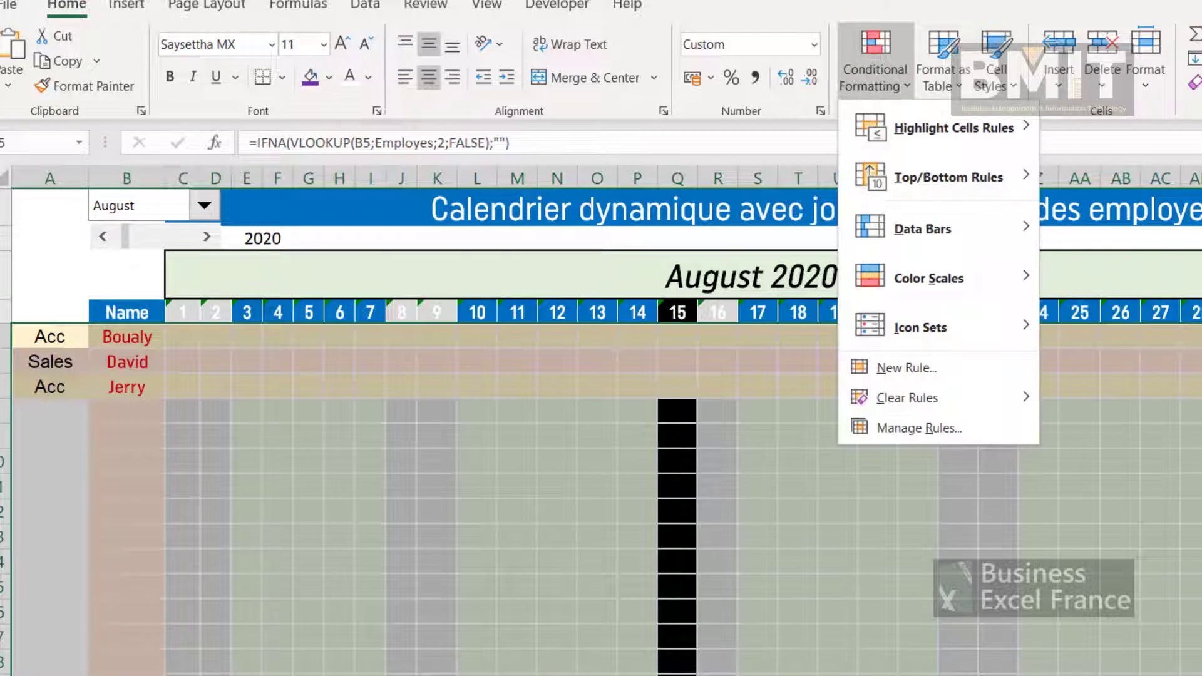
left_click(920, 375)
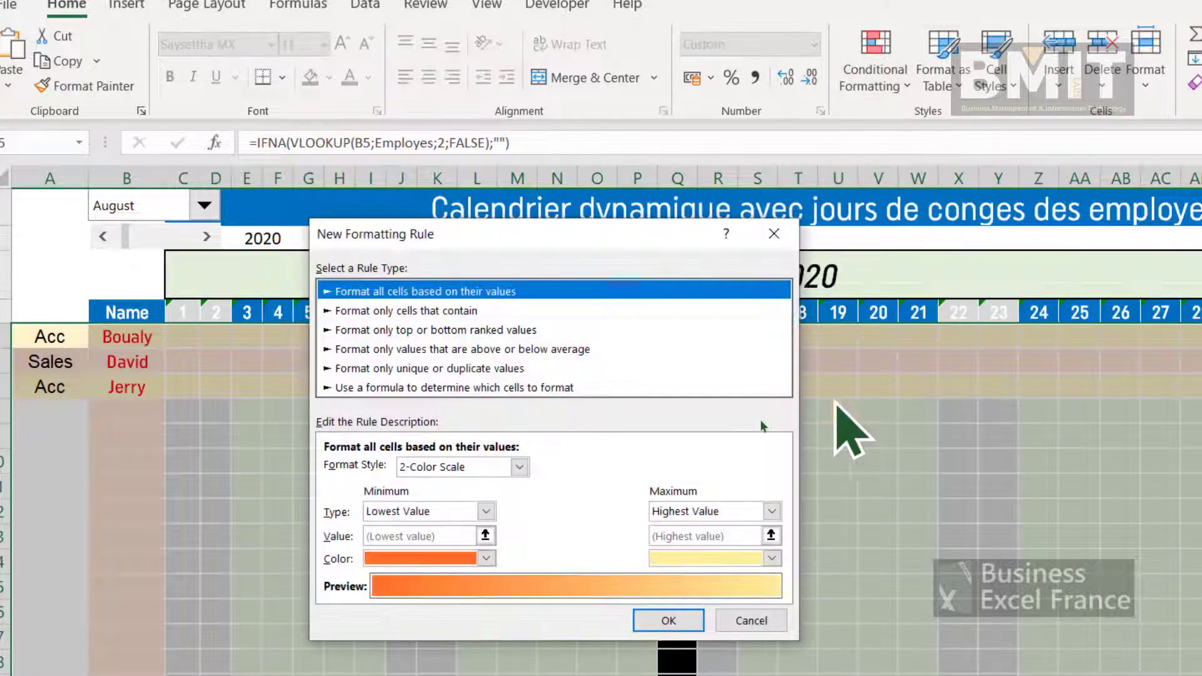
left_click(562, 388)
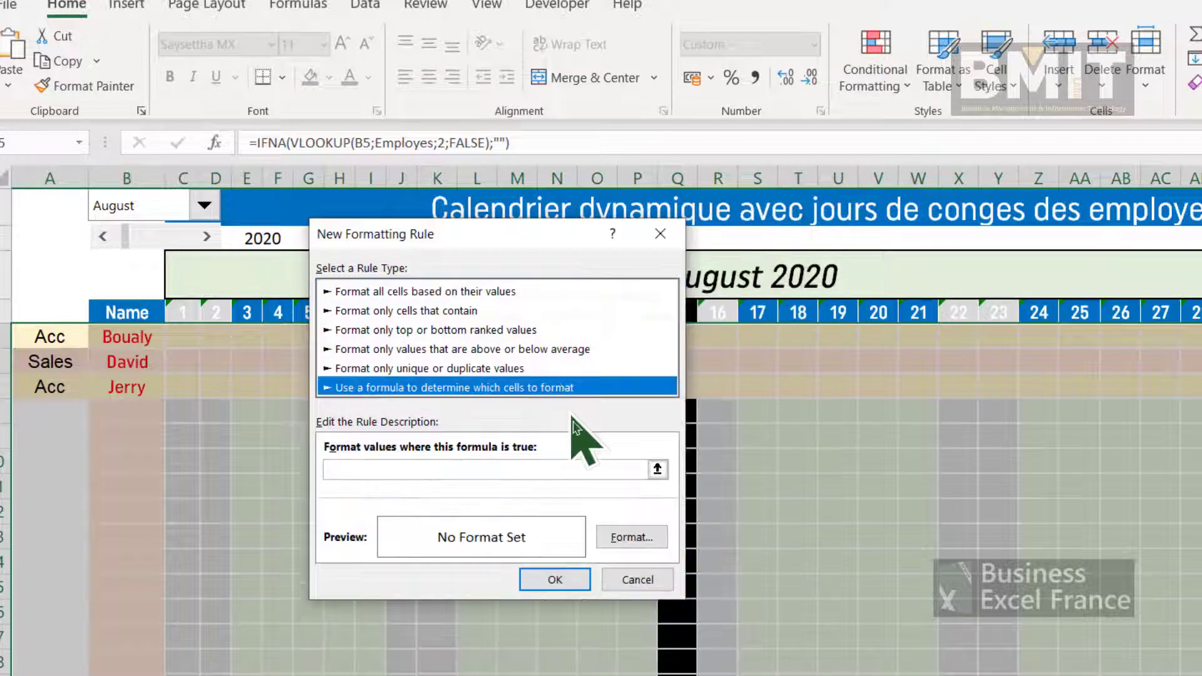
left_click(557, 469)
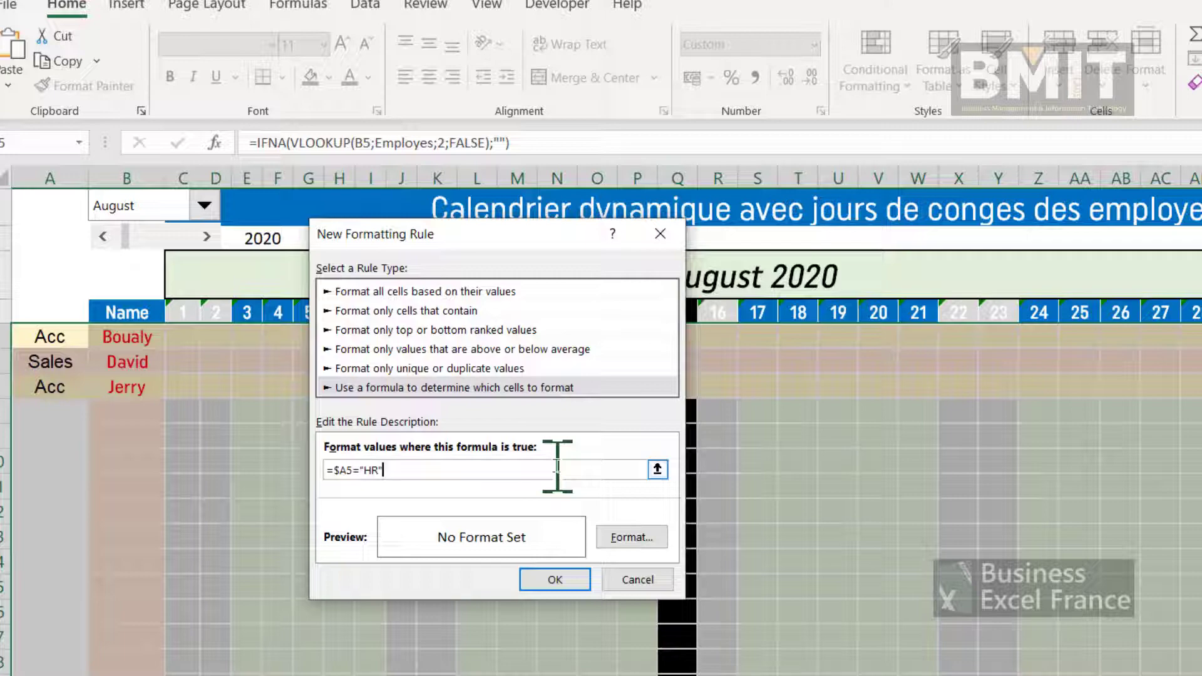
left_click(631, 537)
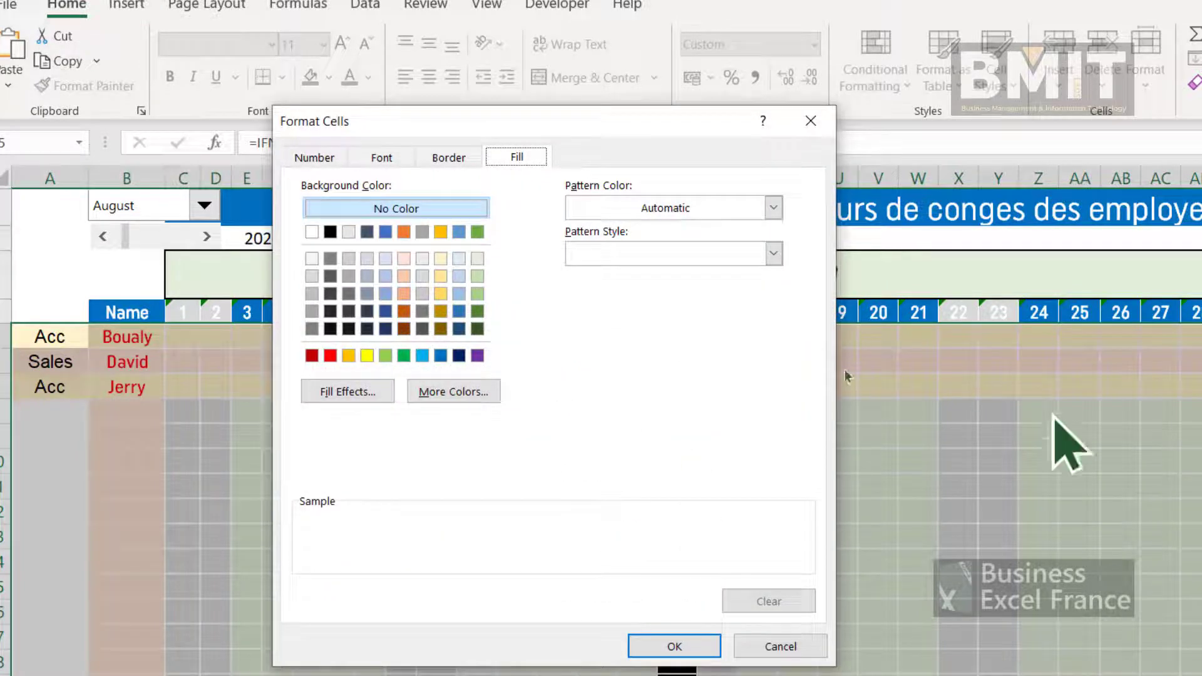
left_click(479, 293)
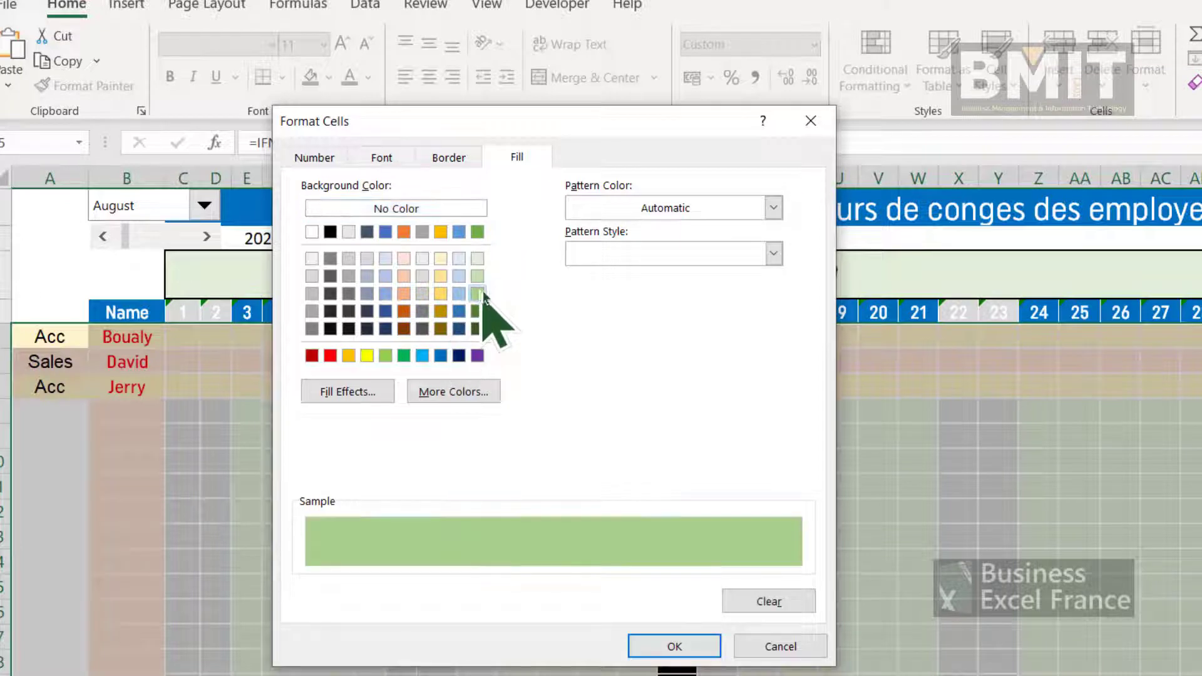
left_click(674, 645)
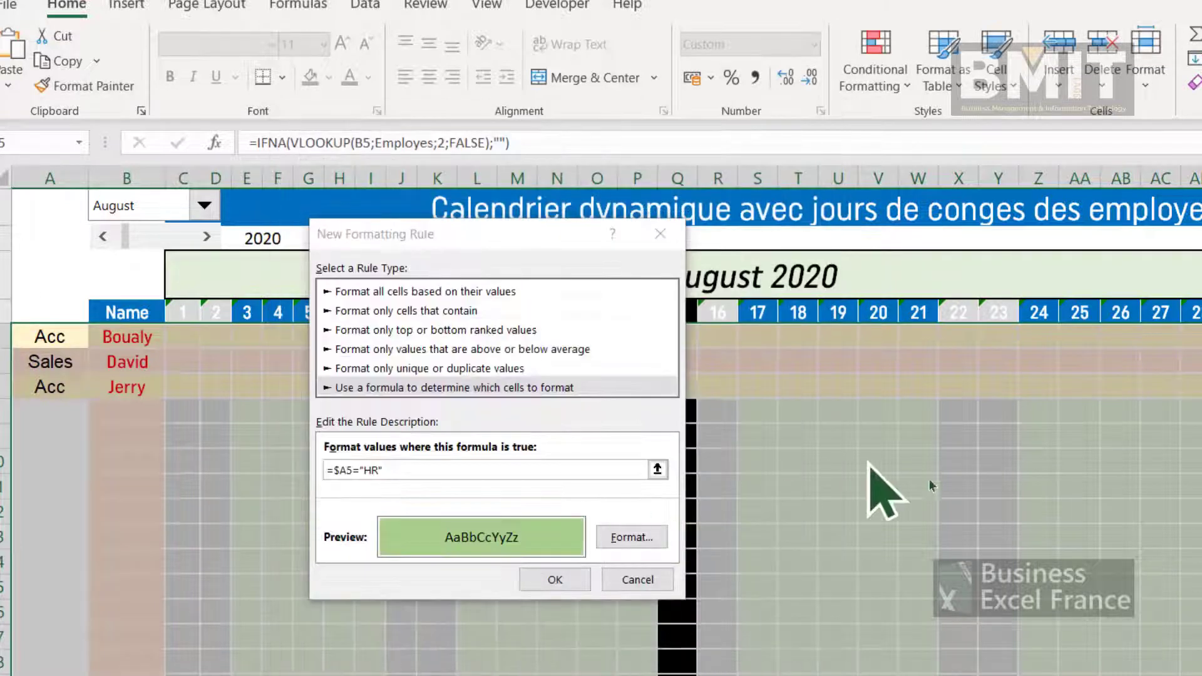
left_click(538, 576)
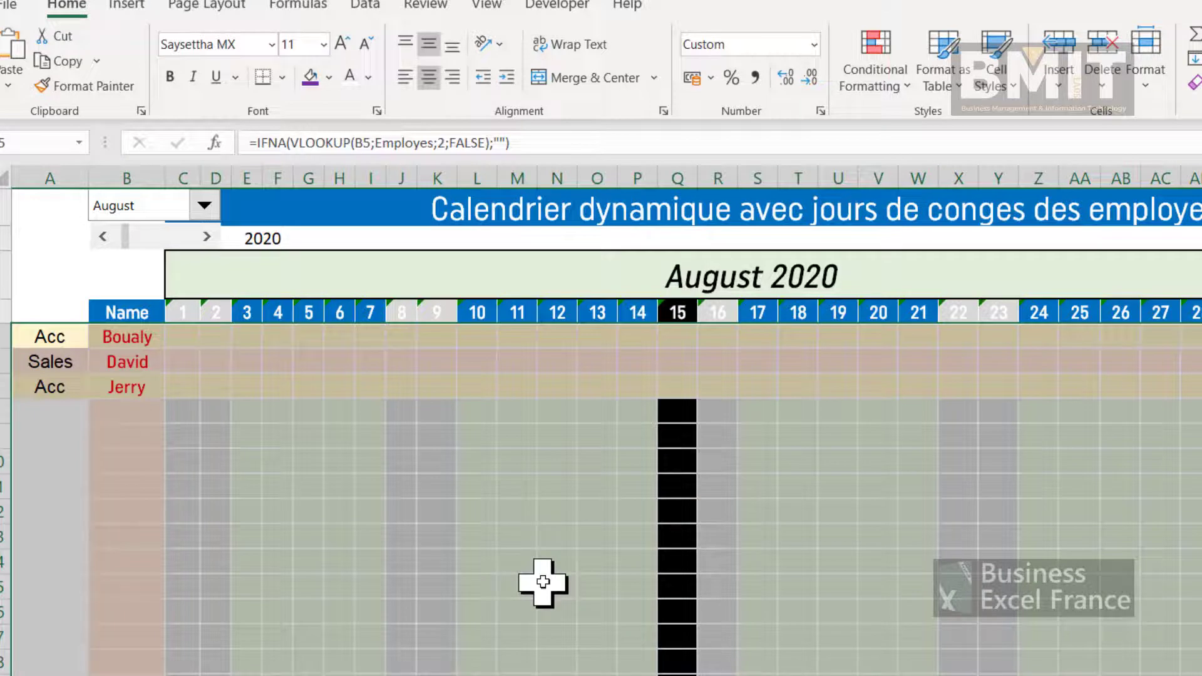
Choose the sixth listed employee for name cell B8 and the ninth listed employee for B9.
left_click(147, 413)
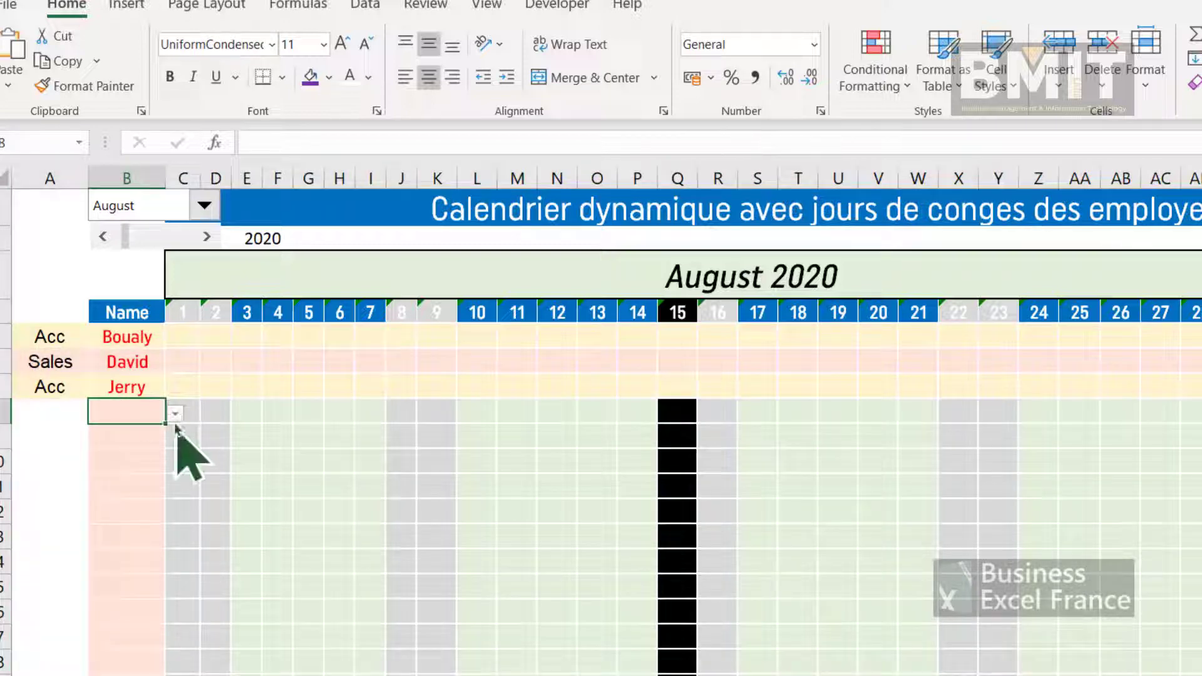
left_click(176, 413)
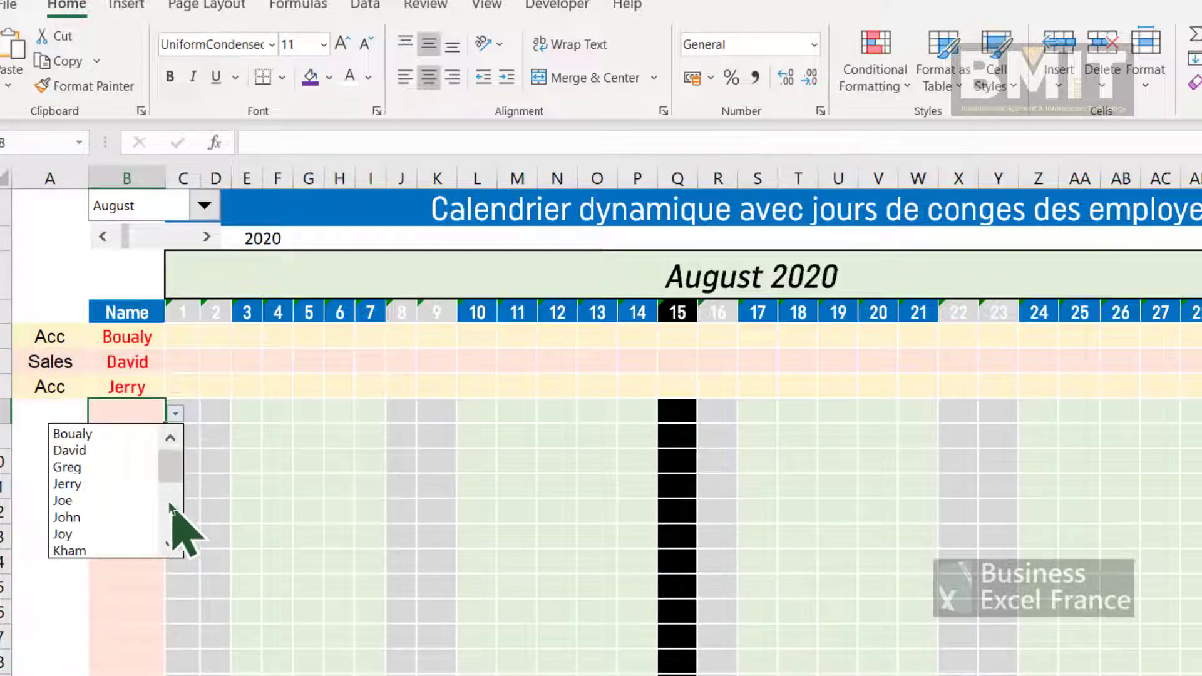
left_click(134, 517)
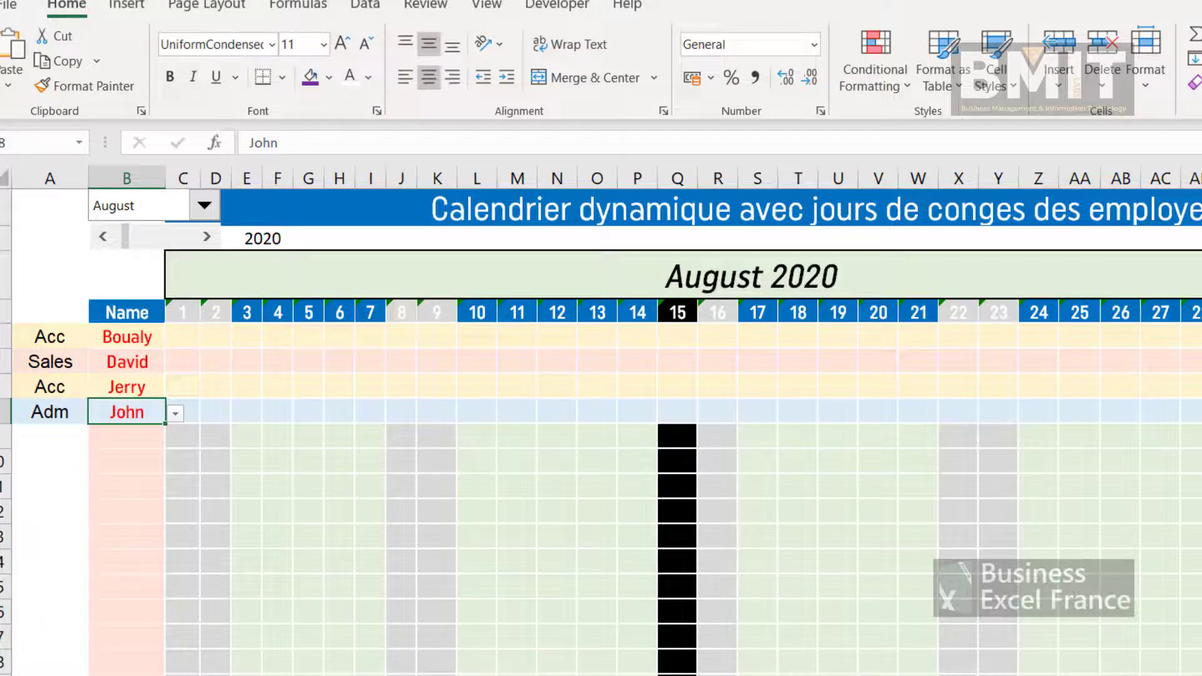
left_click(122, 437)
left_click(174, 438)
left_click(176, 538)
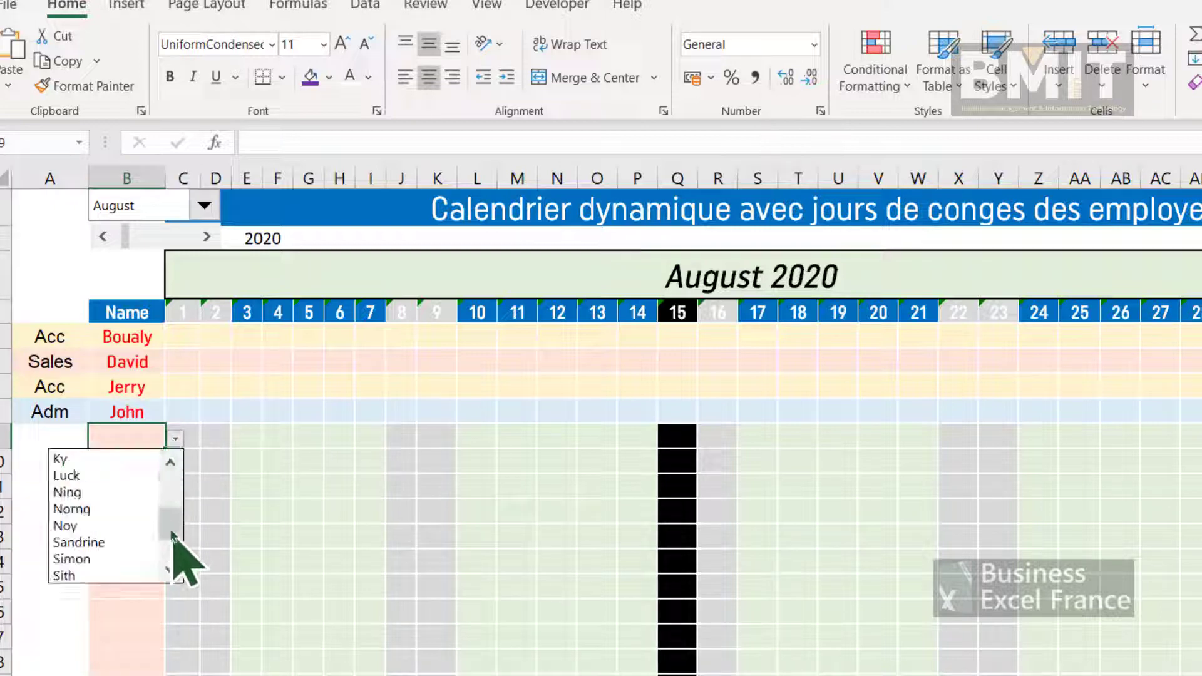
left_click(116, 459)
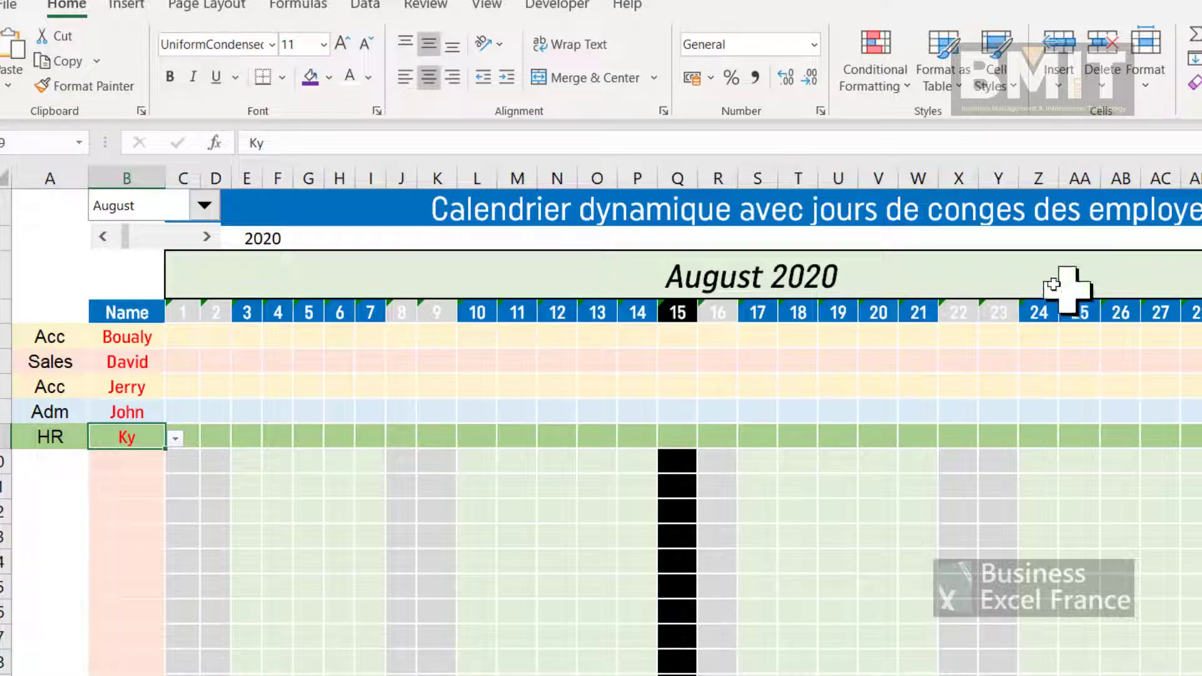
Move the black COUNTIF holiday rule above all department rules in the calendar's conditional formatting order and apply it.
left_click(117, 331)
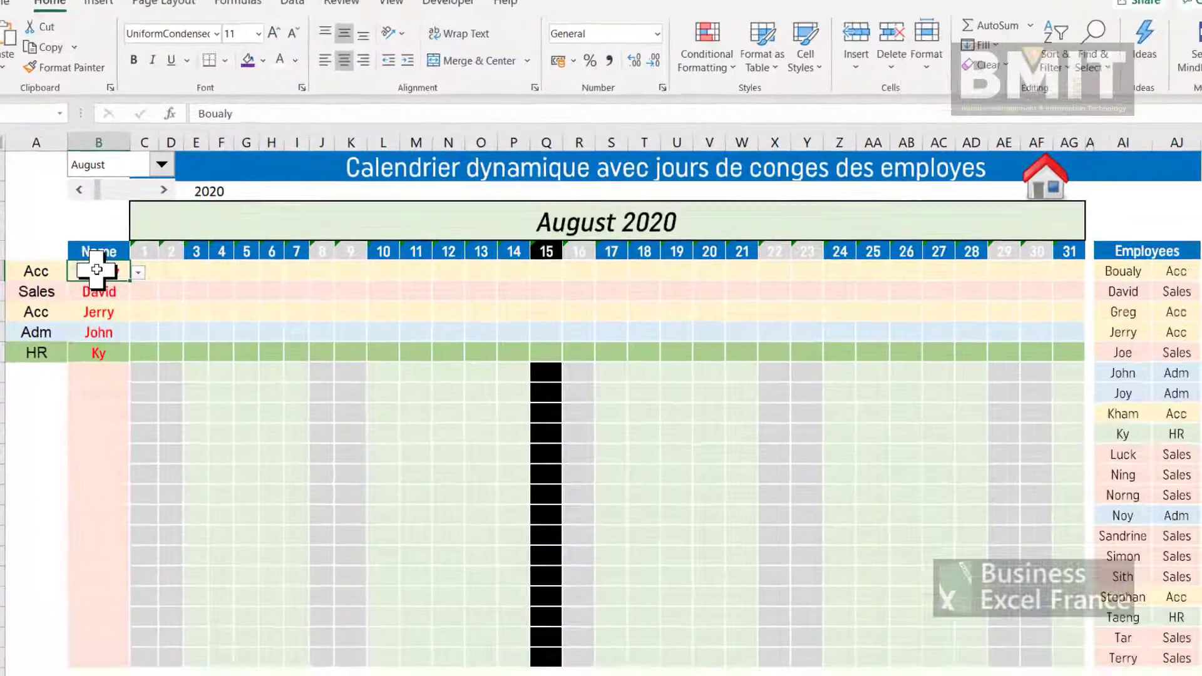
mouse_move(92, 250)
left_mouse_down()
mouse_move(697, 488)
mouse_move(1030, 632)
mouse_move(1059, 657)
left_mouse_up()
left_click(718, 69)
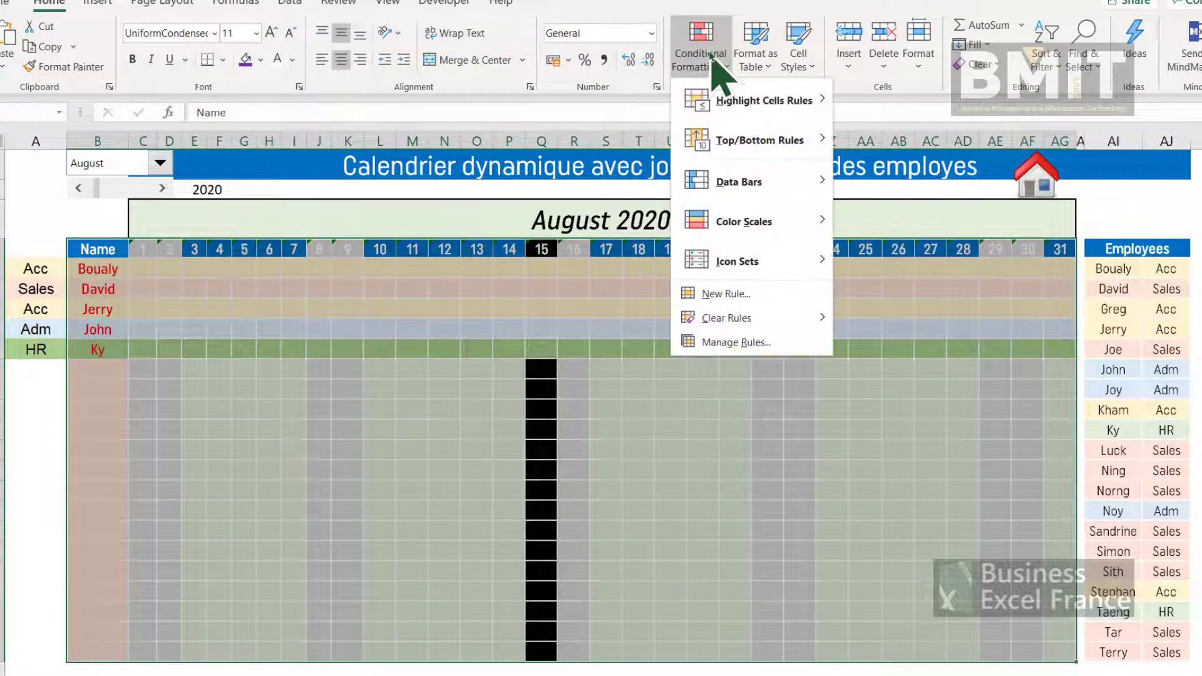
left_click(752, 341)
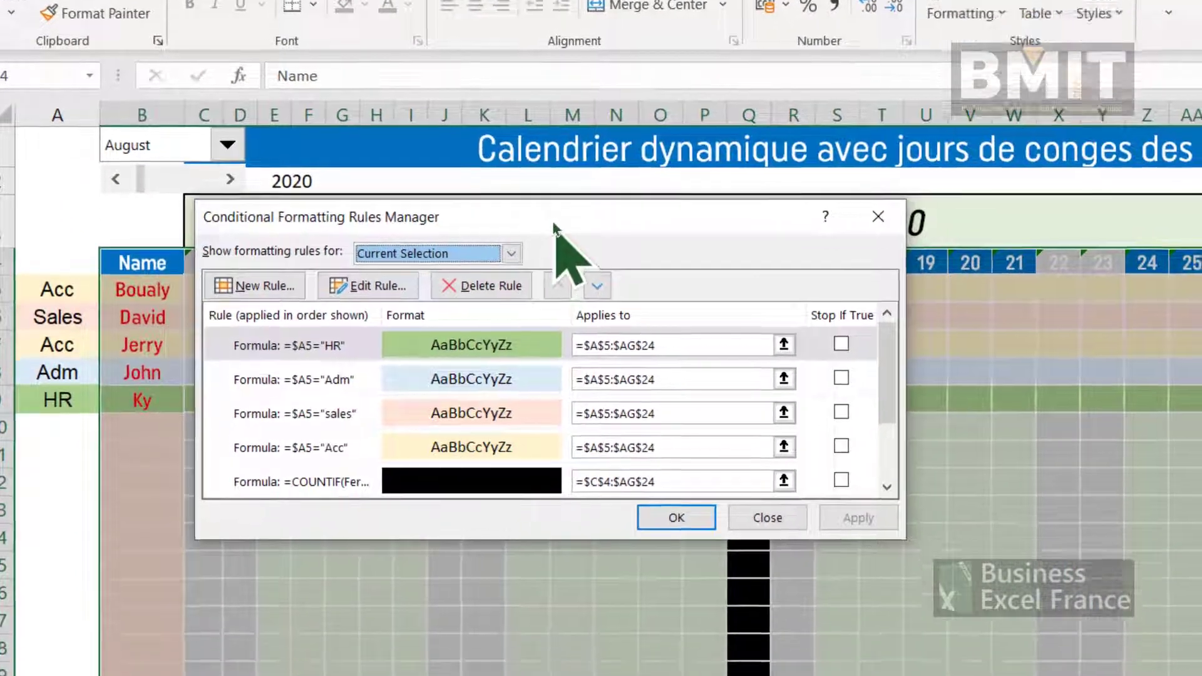
left_click_drag(556, 316, 345, 524)
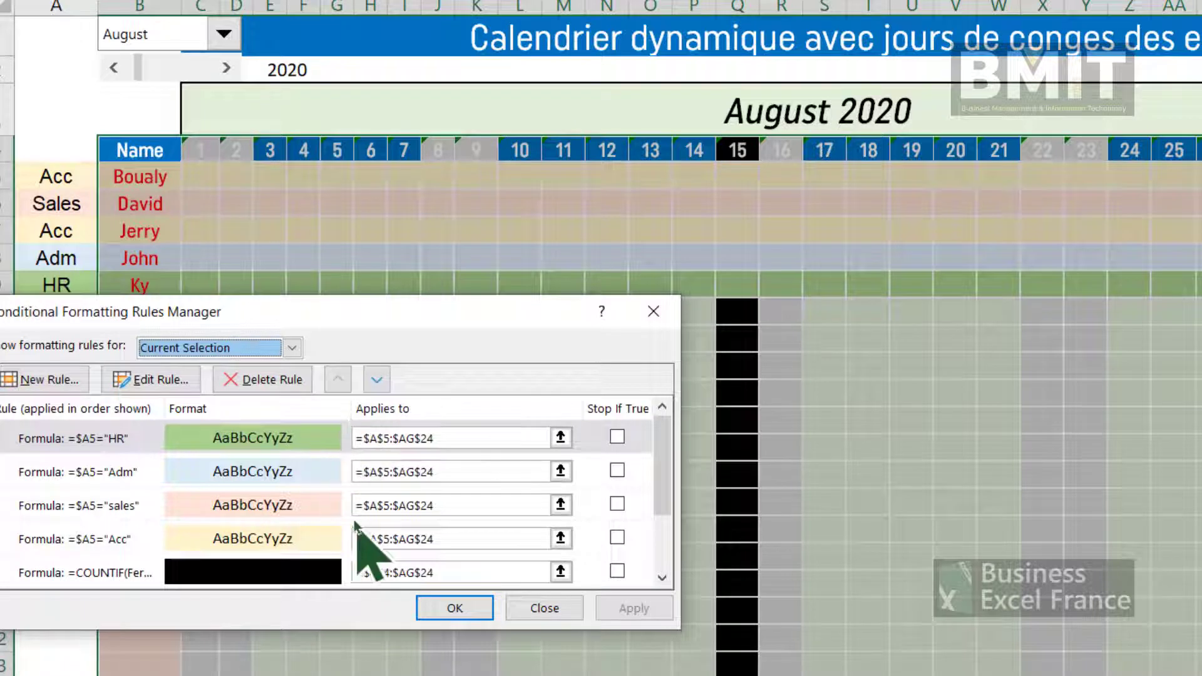
left_click(336, 572)
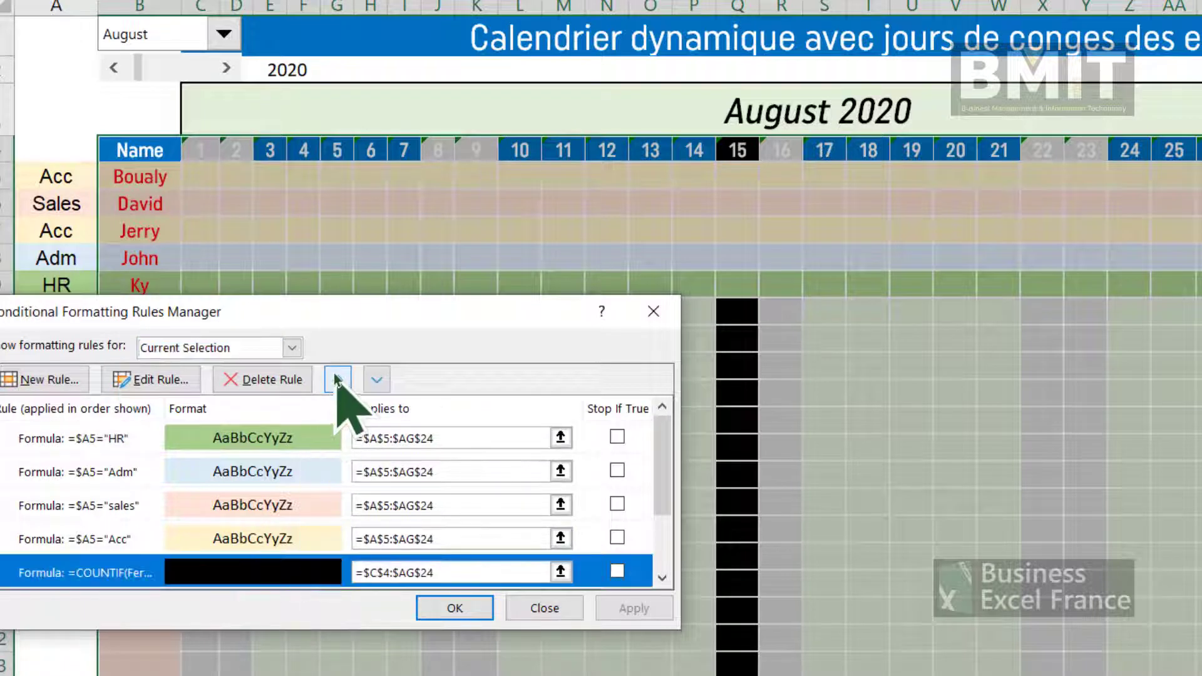
left_click(336, 379)
left_click(337, 380)
left_click(337, 379)
left_click(337, 380)
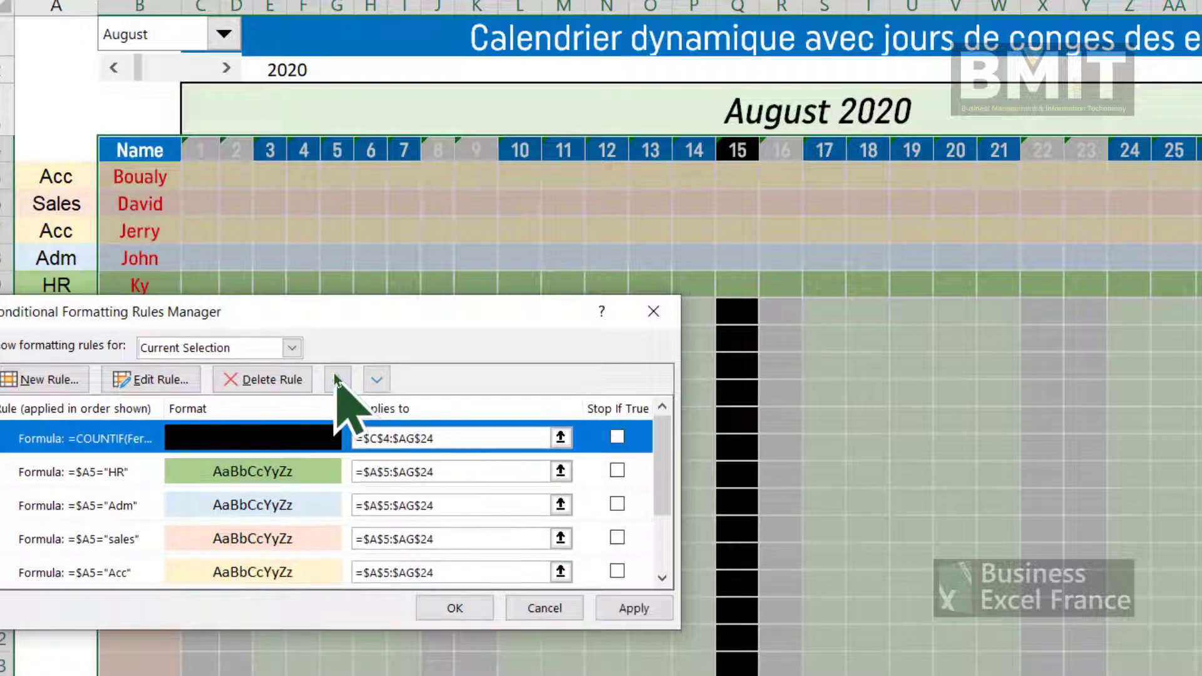
left_click(625, 609)
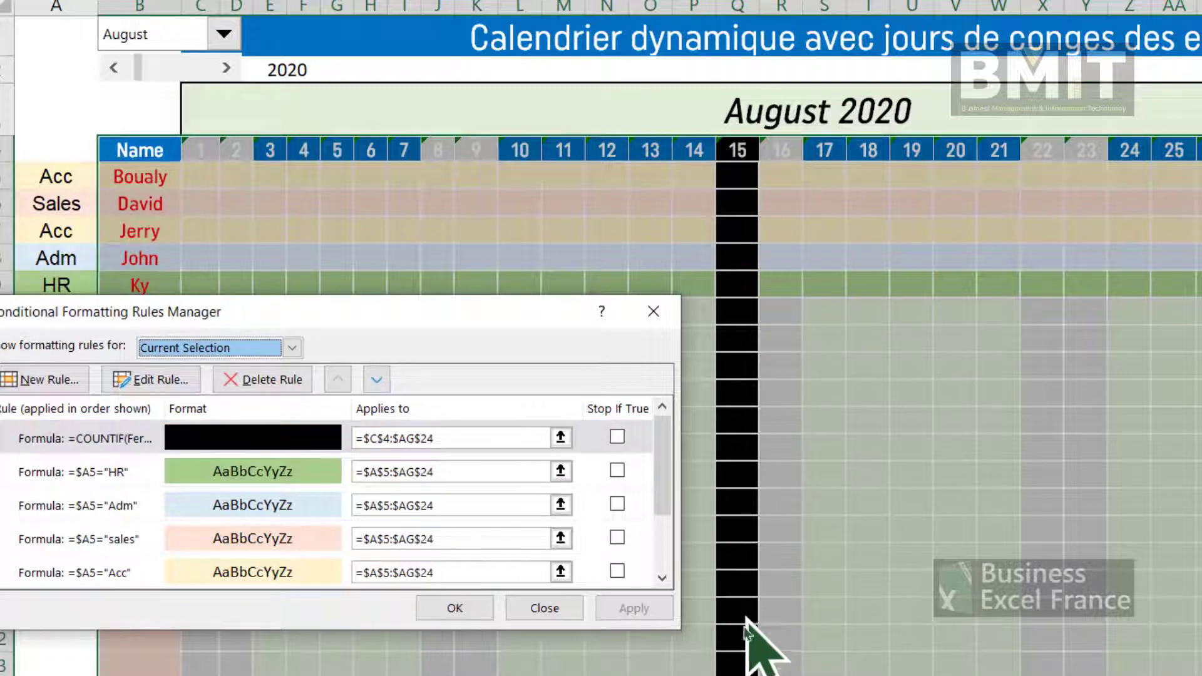
left_click(438, 607)
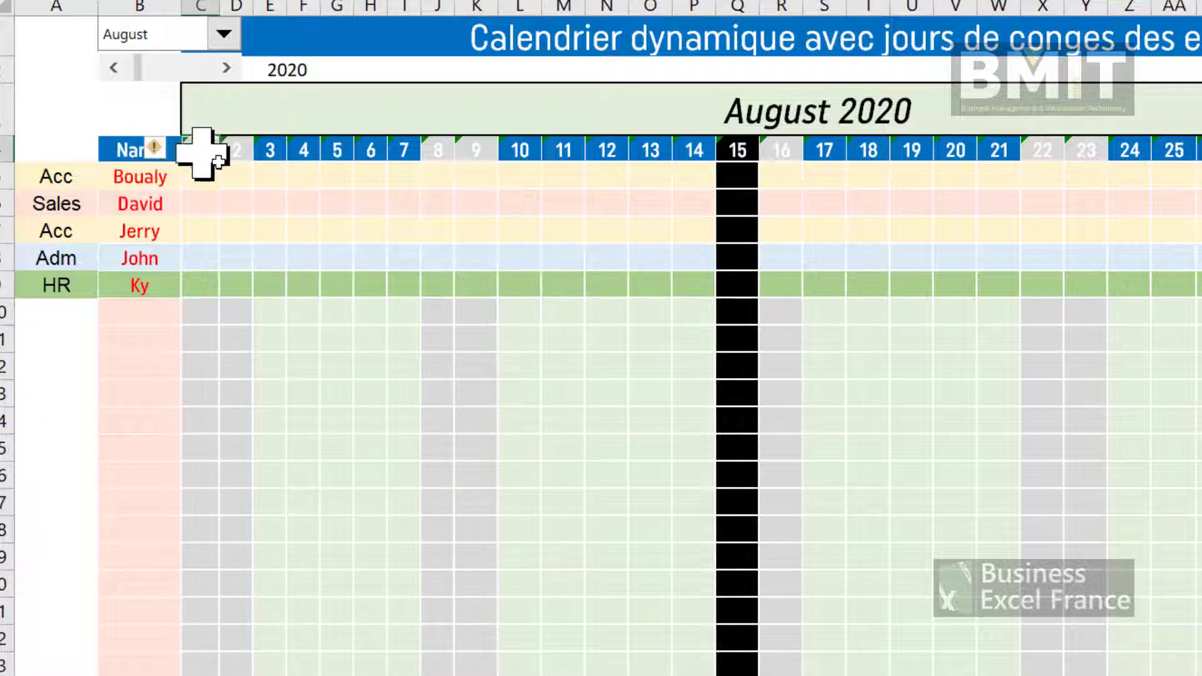
Move the grey WEEKDAY weekend rule to second place, directly below the COUNTIF holiday rule, and apply the new order.
left_click_drag(200, 148, 1195, 673)
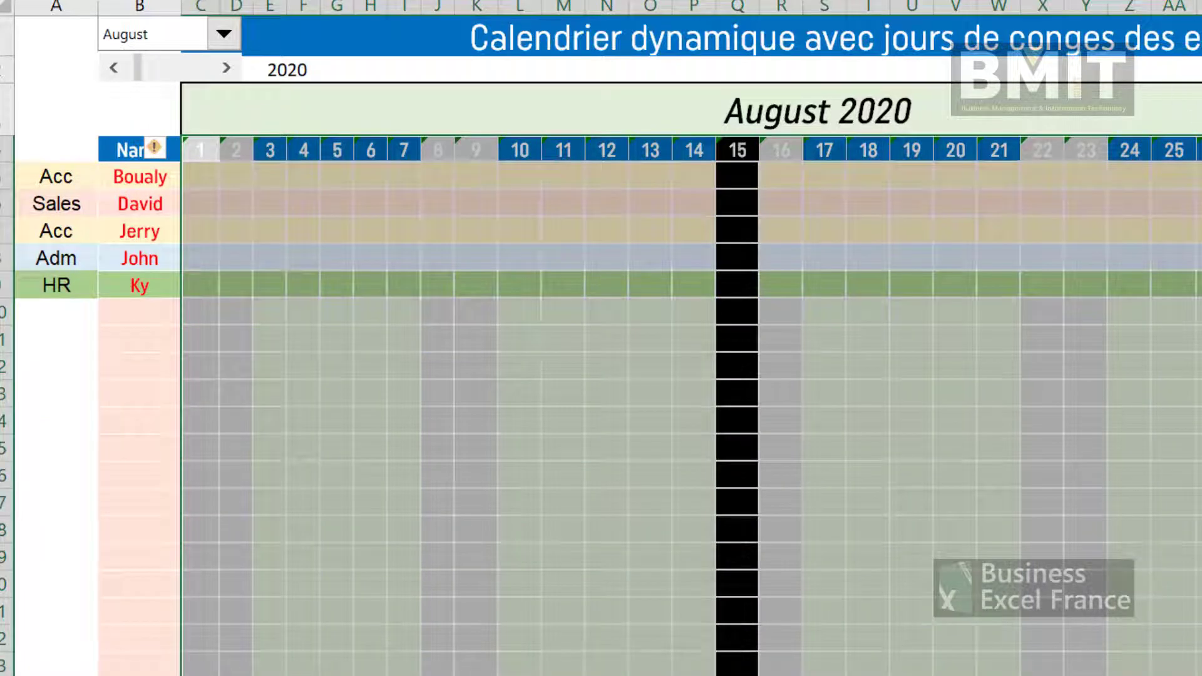
left_click(949, 1)
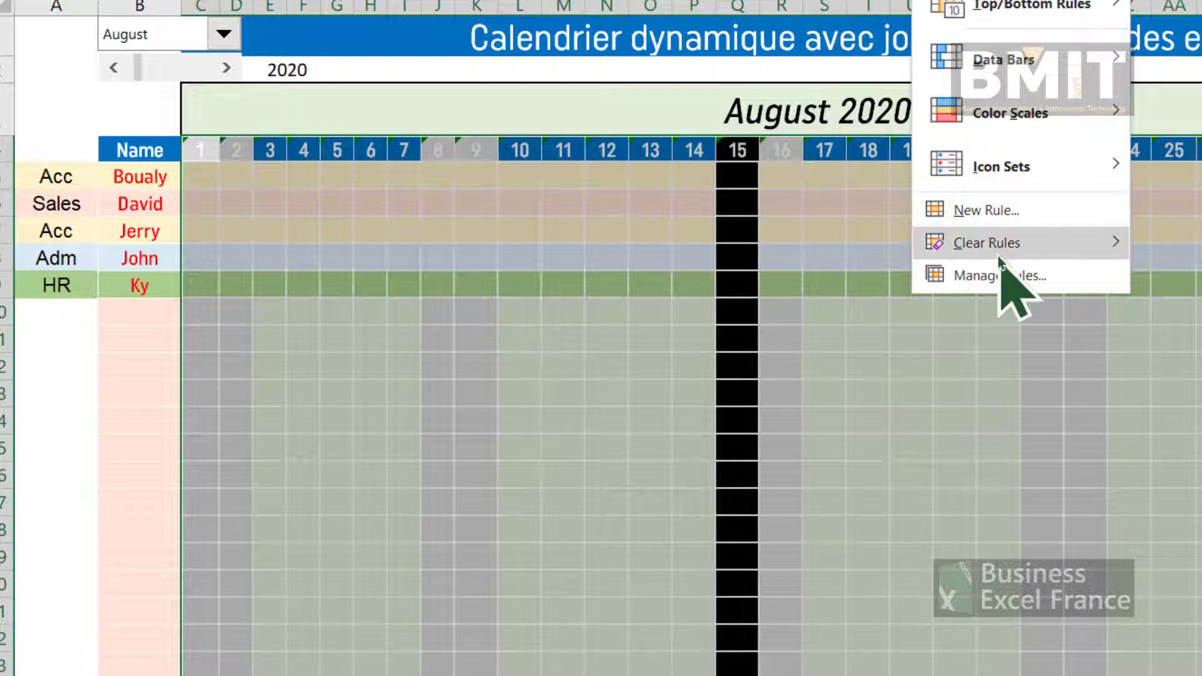
left_click(1000, 275)
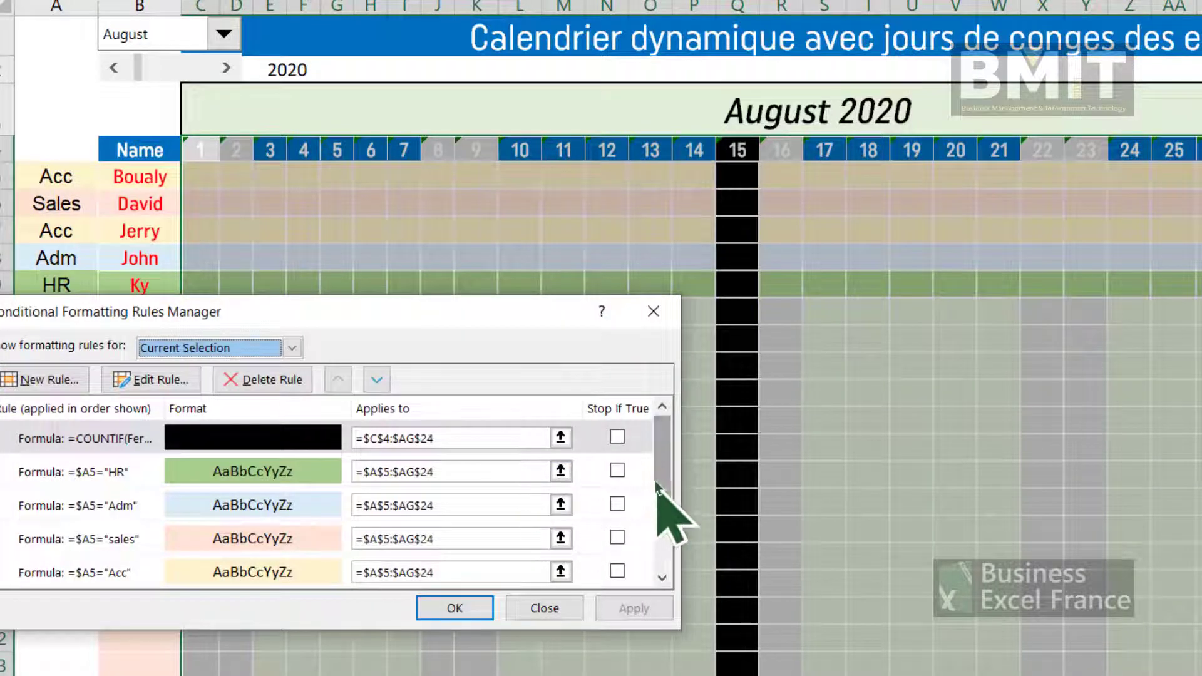
left_click_drag(657, 479, 662, 540)
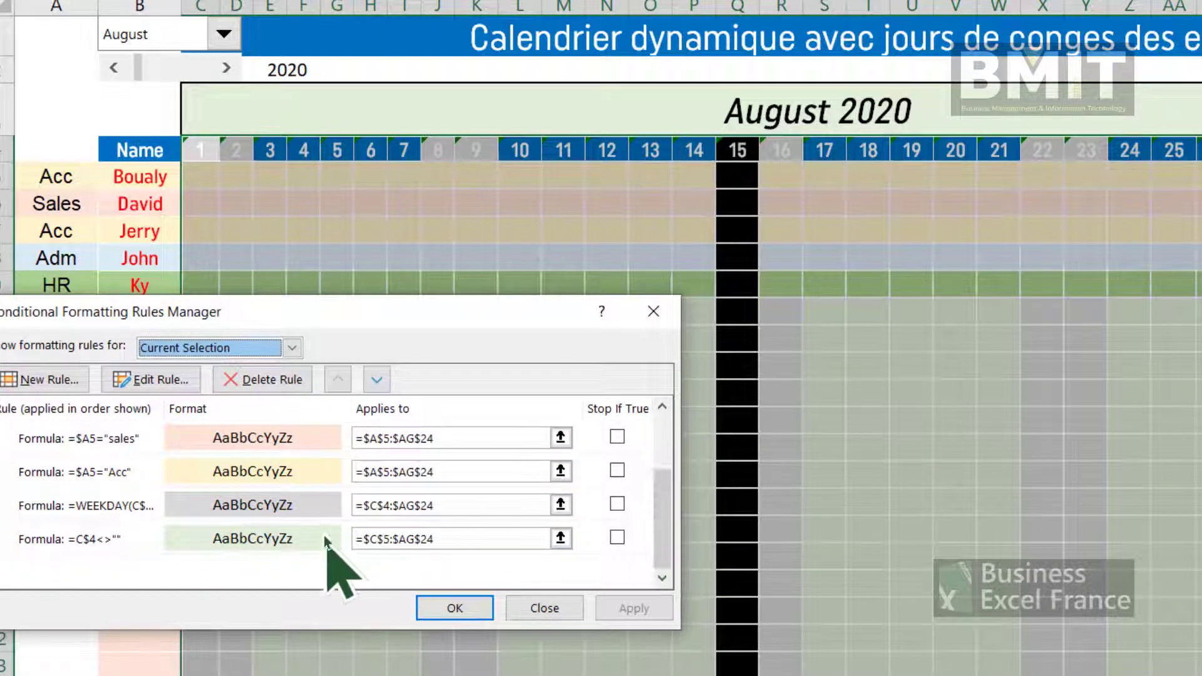
left_click(289, 504)
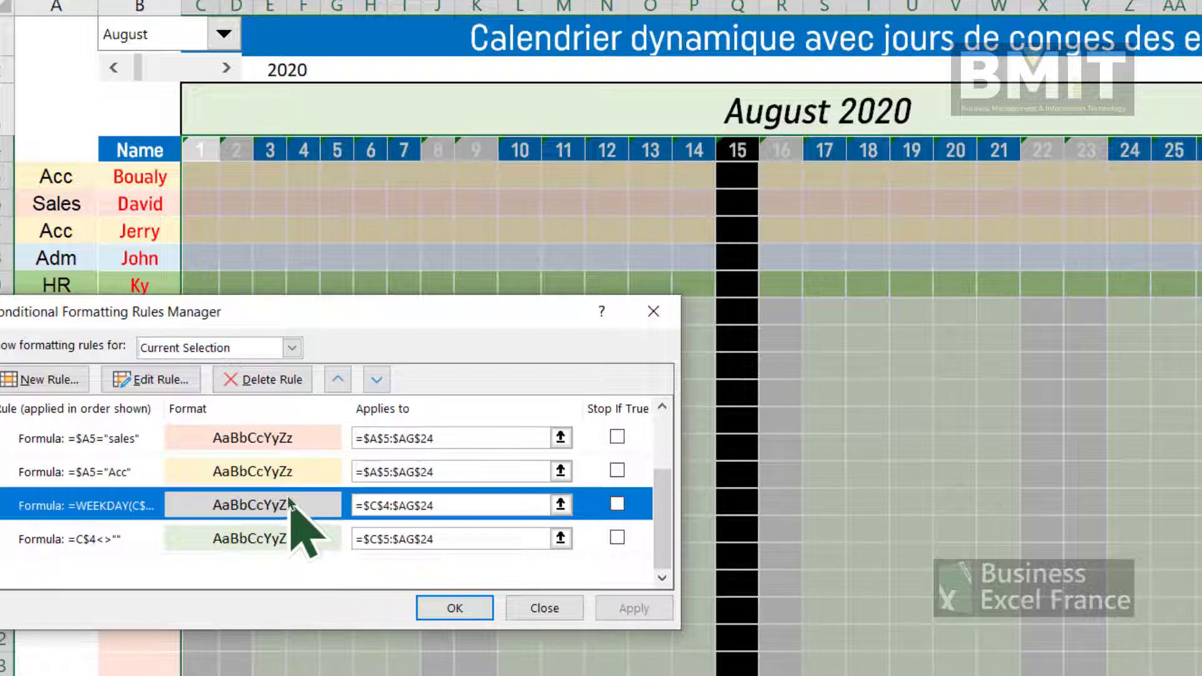
left_click(333, 379)
left_click(334, 379)
left_click(334, 380)
left_click(334, 380)
left_click(333, 380)
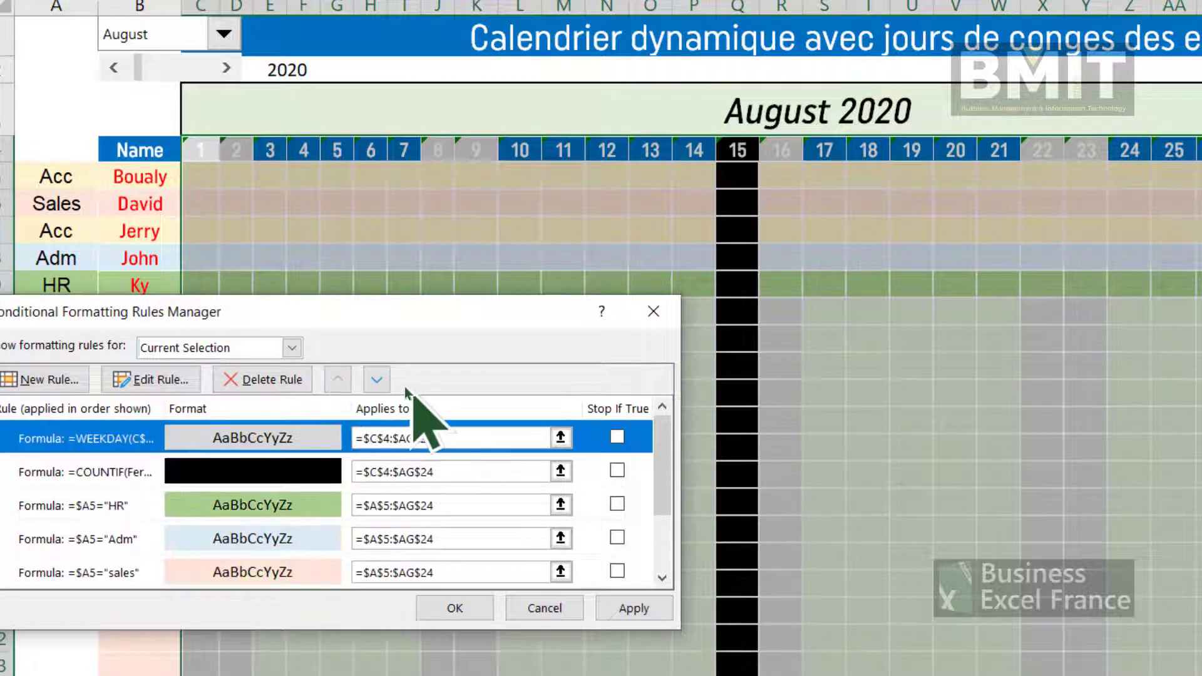
left_click(377, 378)
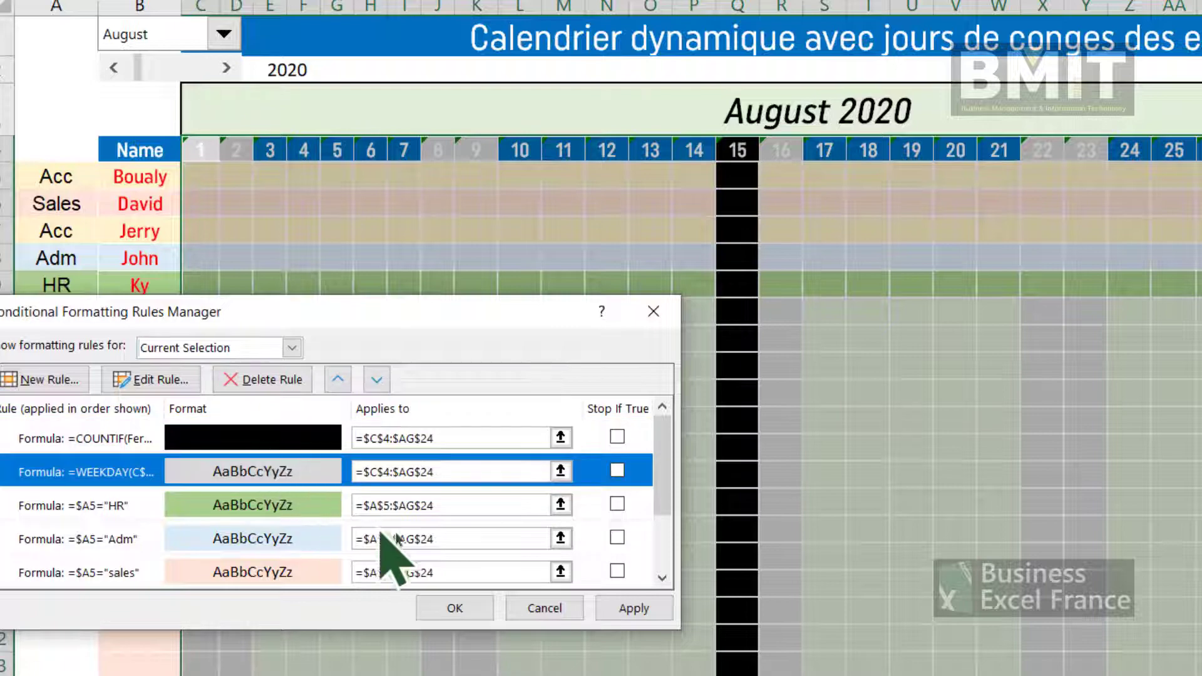
left_click(455, 607)
left_click(781, 529)
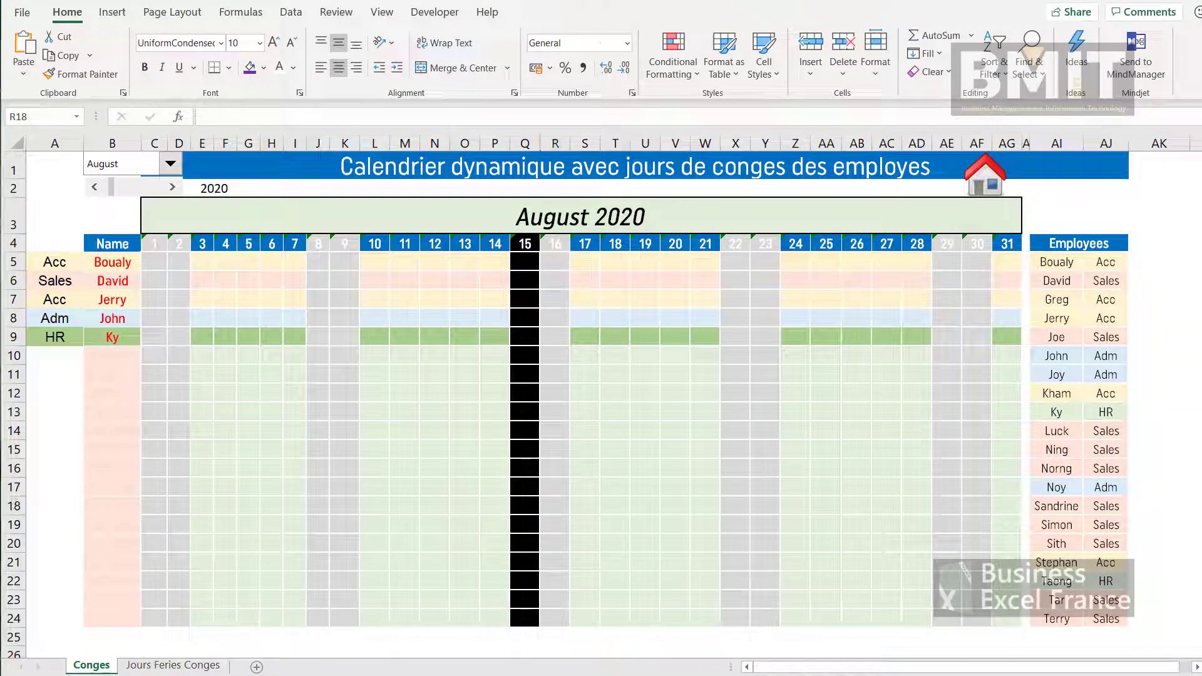
On the Jours Feries Conges sheet, create named ranges for the leave table K3:AD13 from its top row only, excluding the left column.
left_click(199, 668)
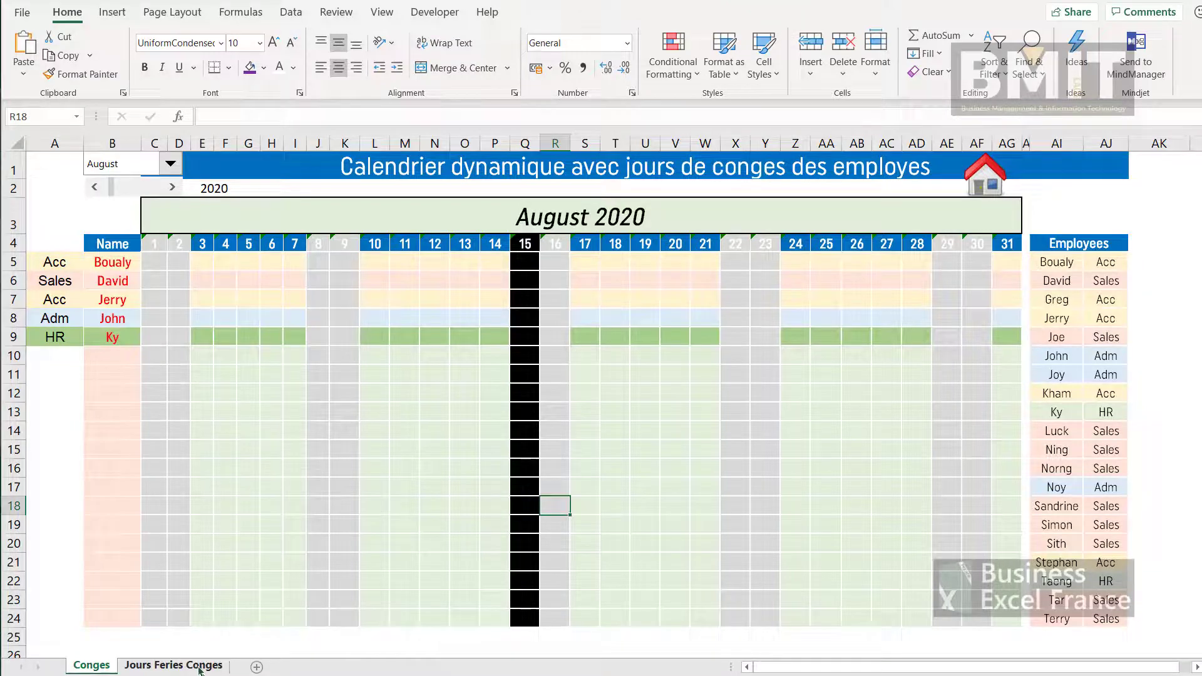
left_click(199, 669)
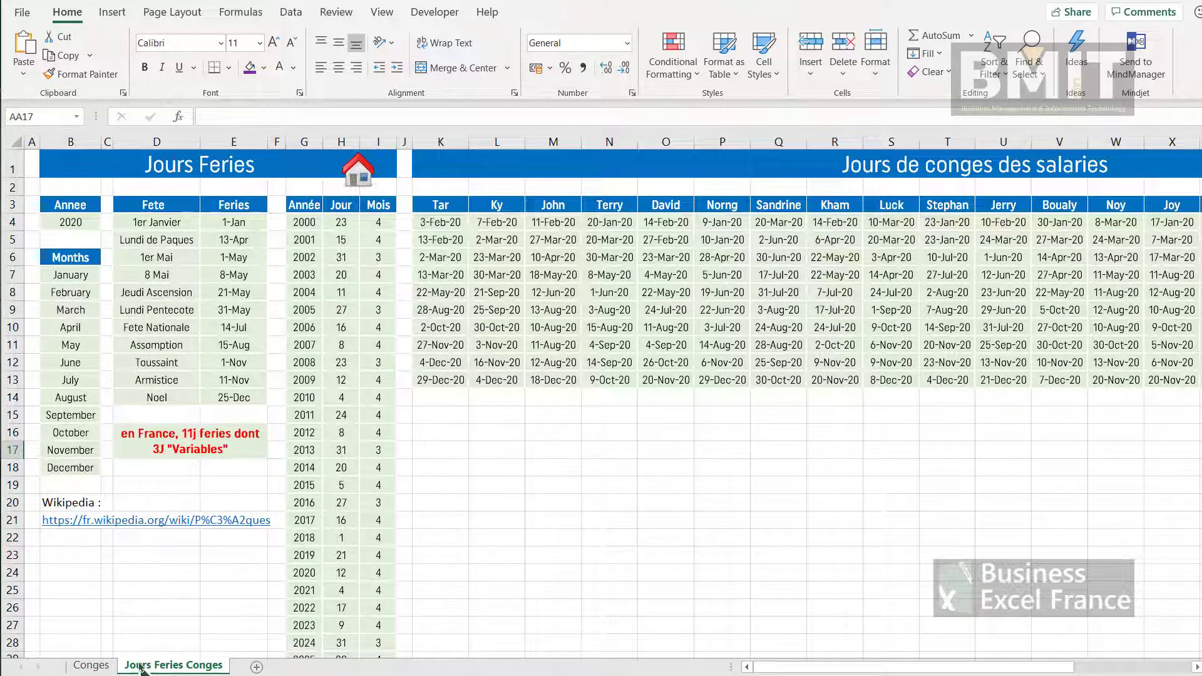
left_click(470, 514)
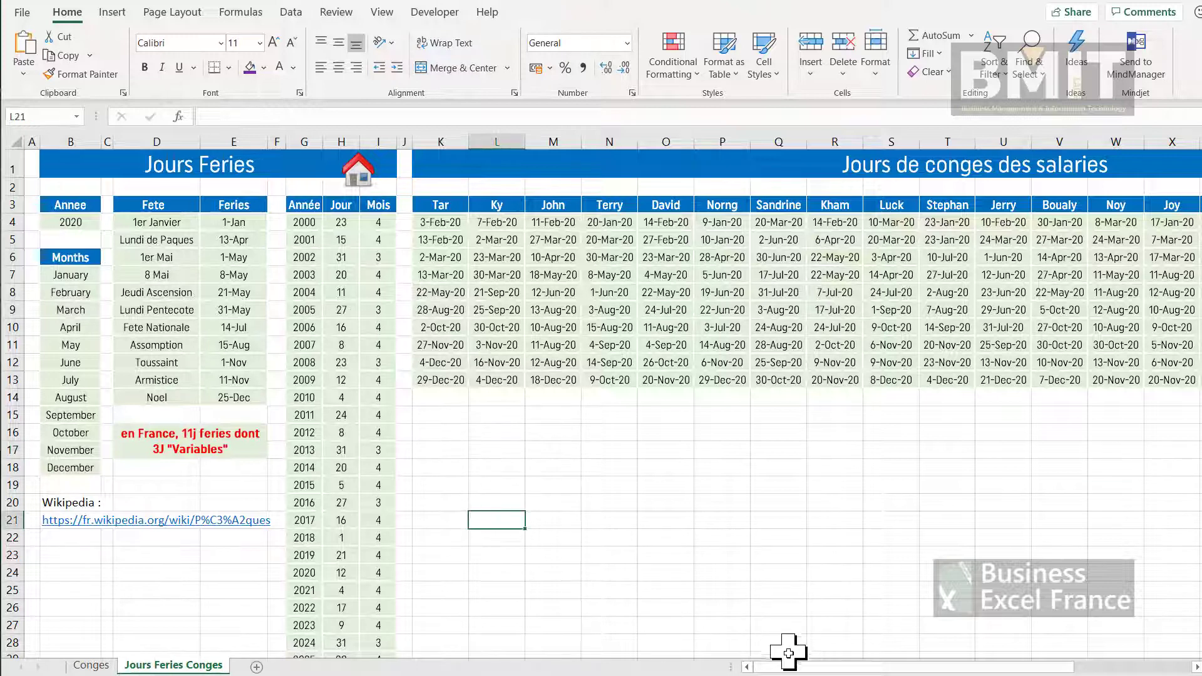
left_click_drag(790, 667, 948, 669)
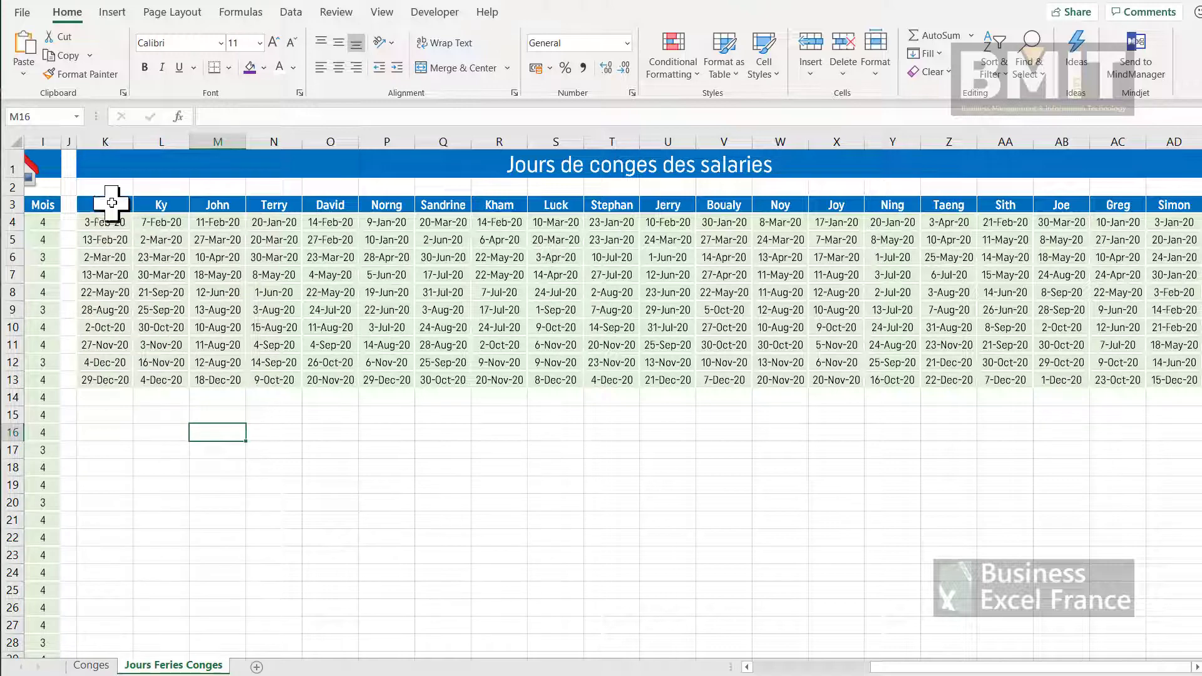
left_click_drag(105, 206, 958, 376)
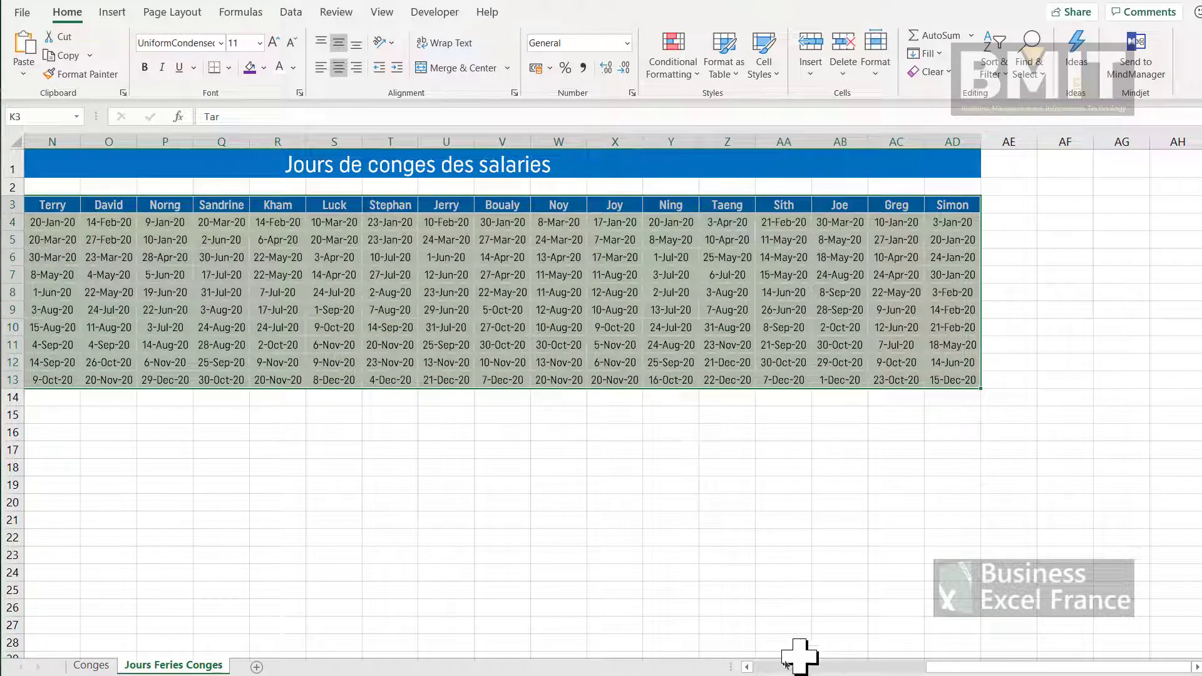
left_click(746, 668)
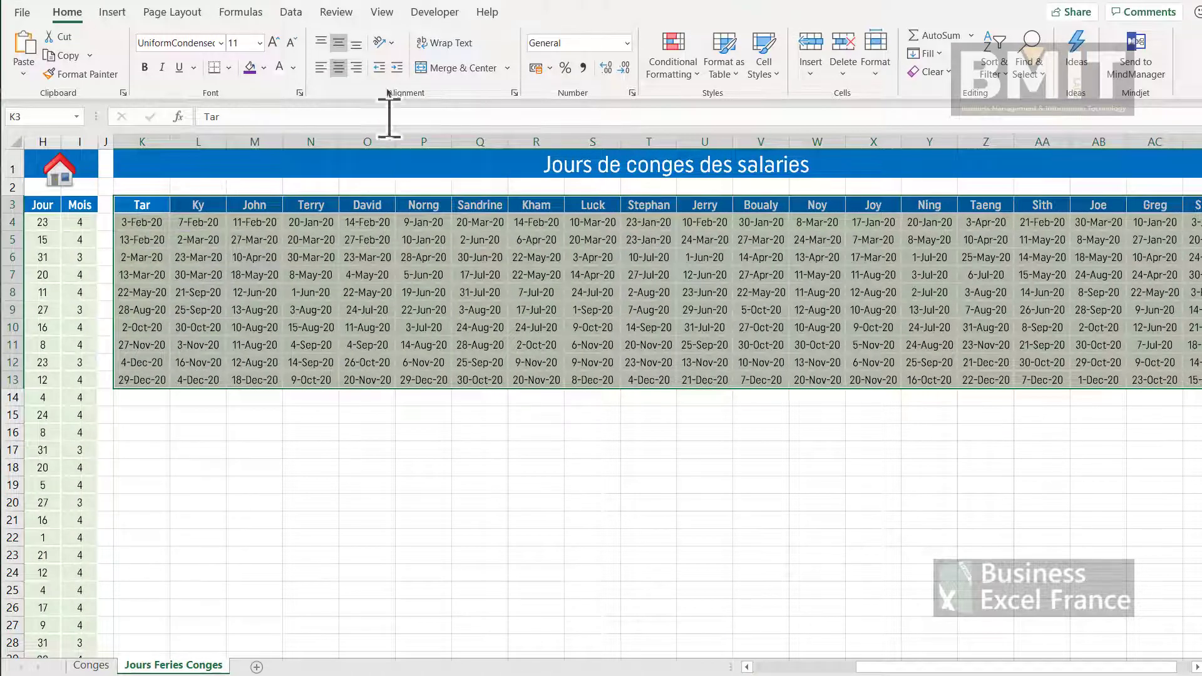
left_click(257, 13)
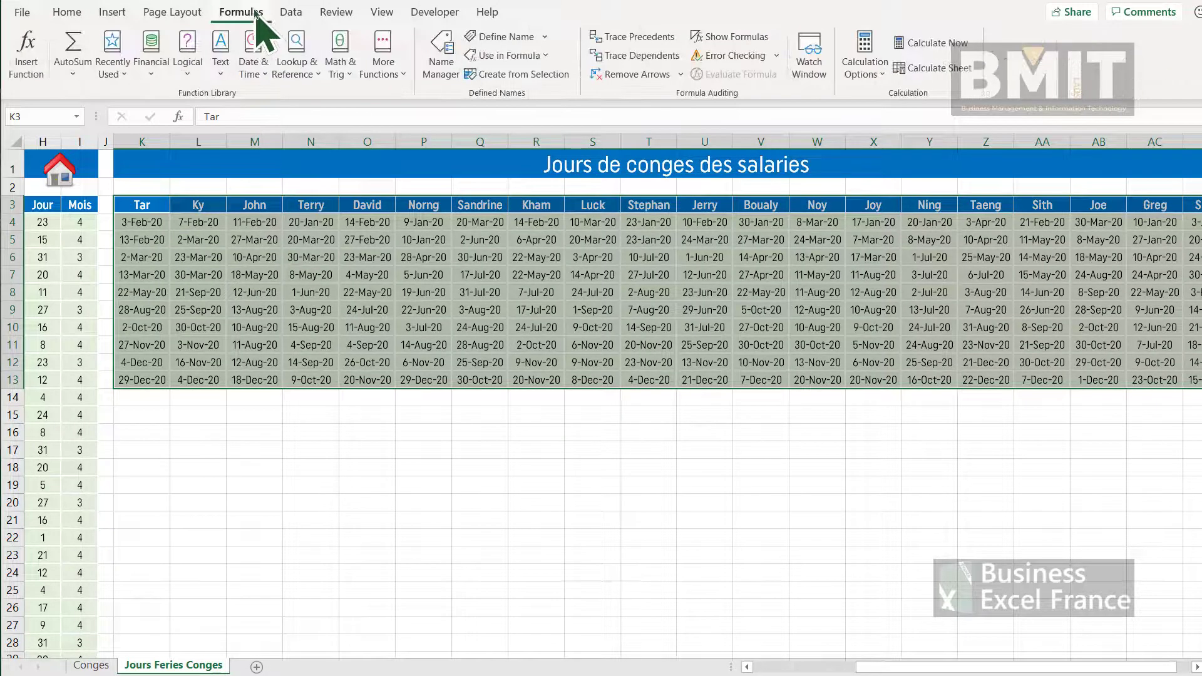
left_click(508, 75)
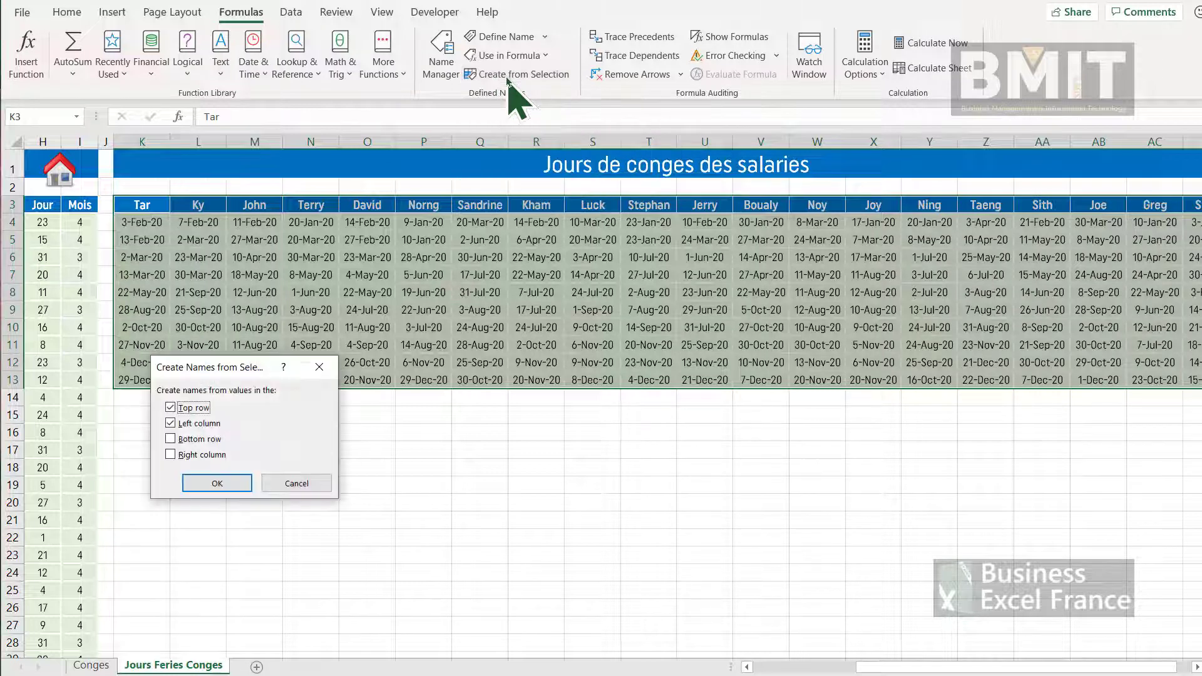
left_click_drag(250, 368, 259, 419)
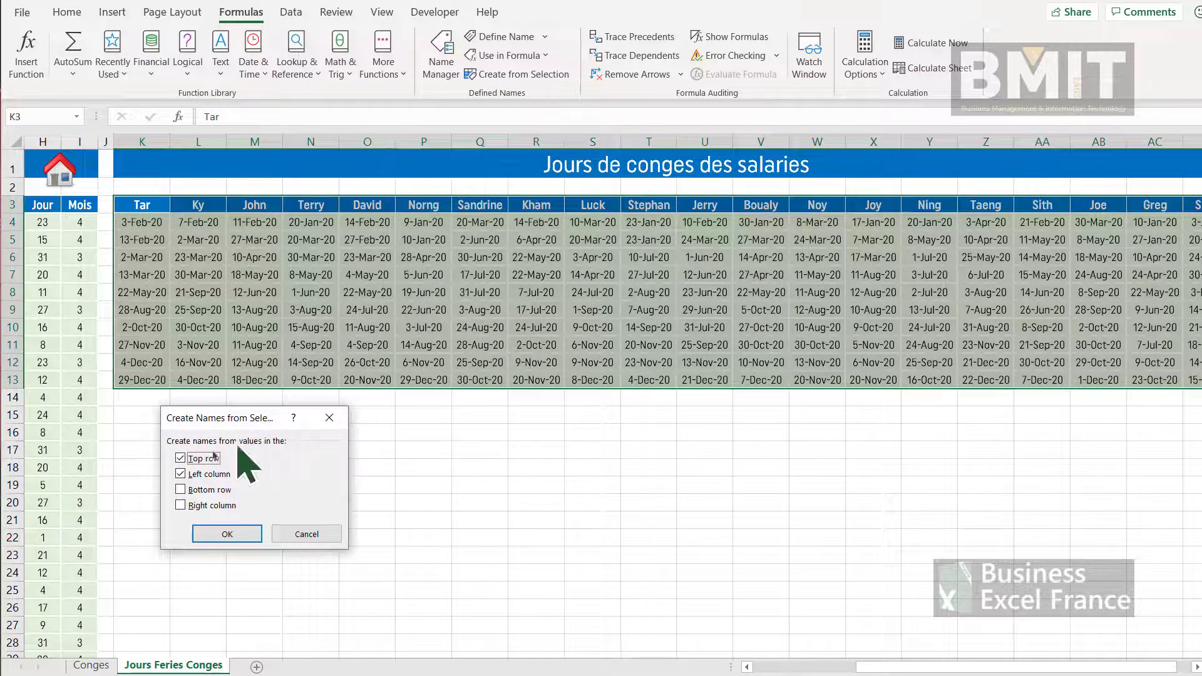
left_click(185, 474)
left_click(226, 534)
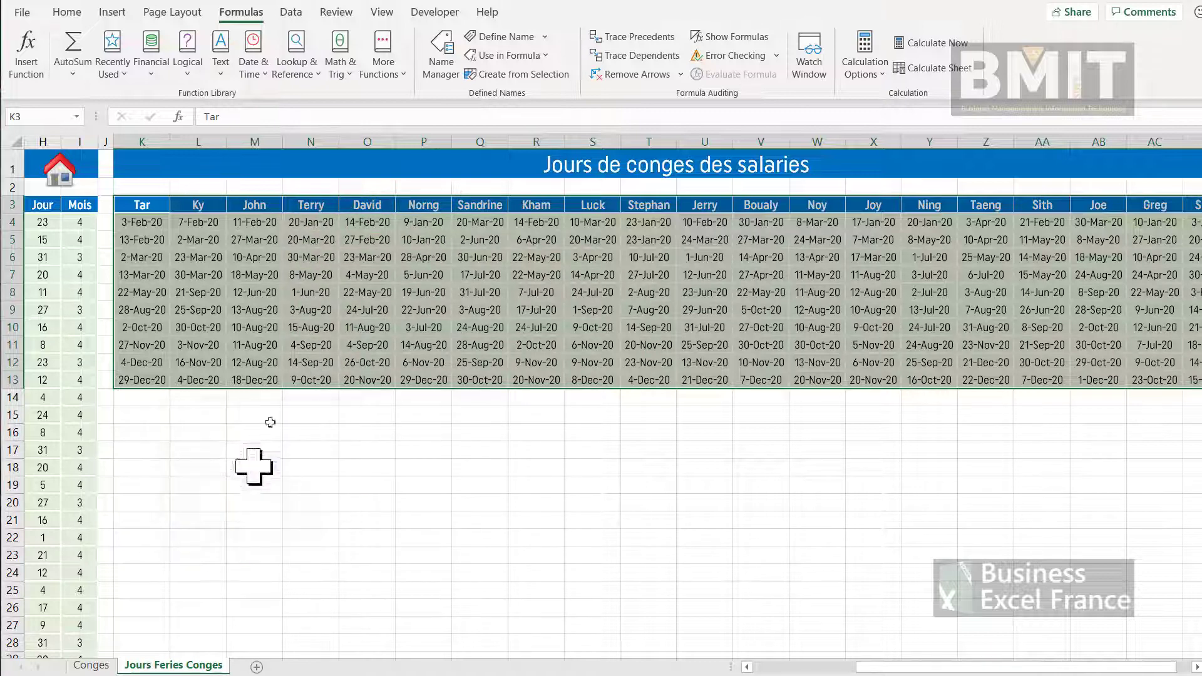
Check the new named ranges by jumping to the leave dates in columns T, L and AB by name.
left_click(500, 317)
left_click(77, 118)
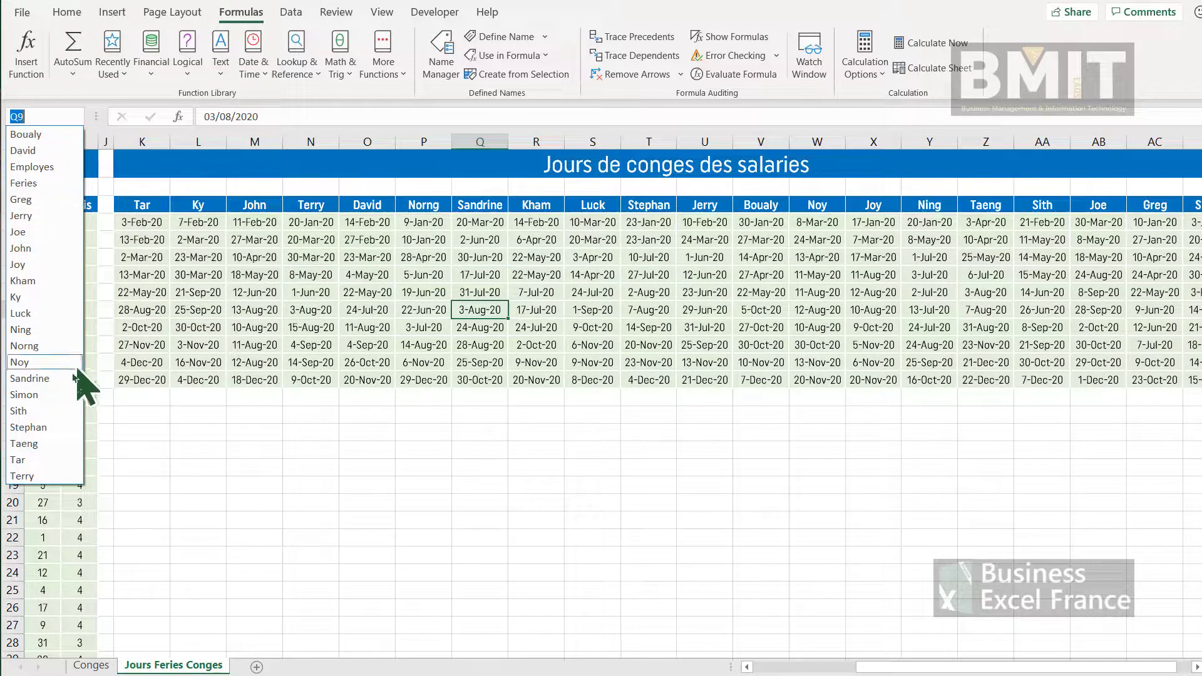
left_click(55, 430)
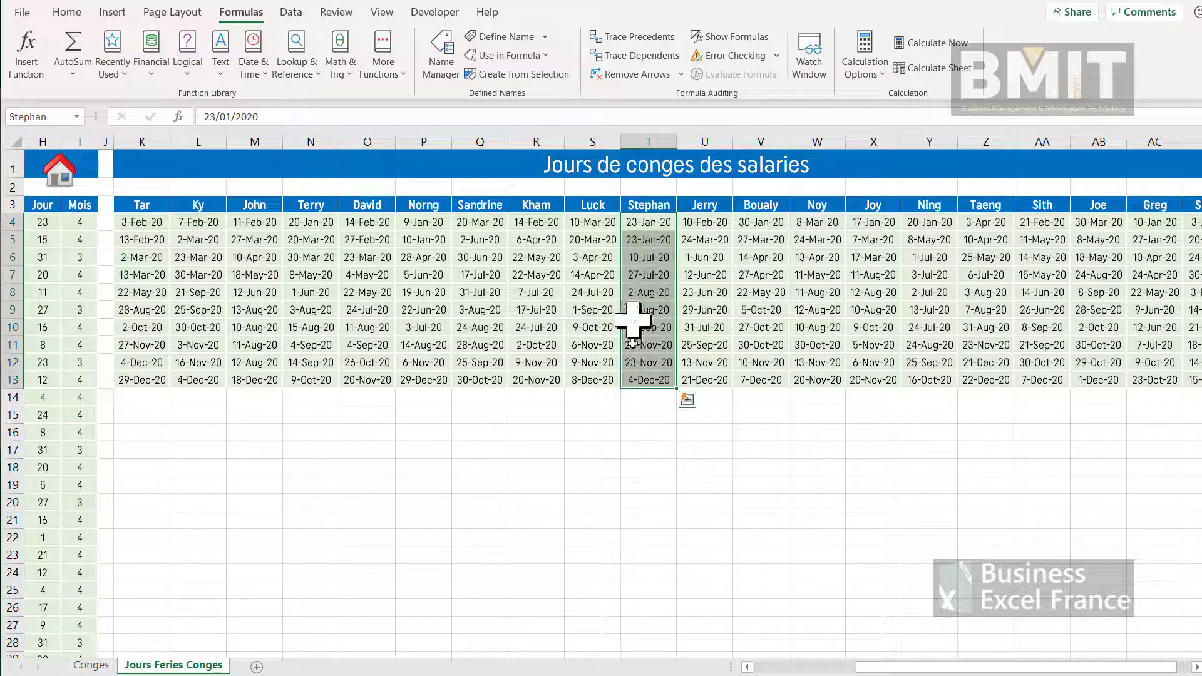
left_click(77, 117)
left_click(48, 299)
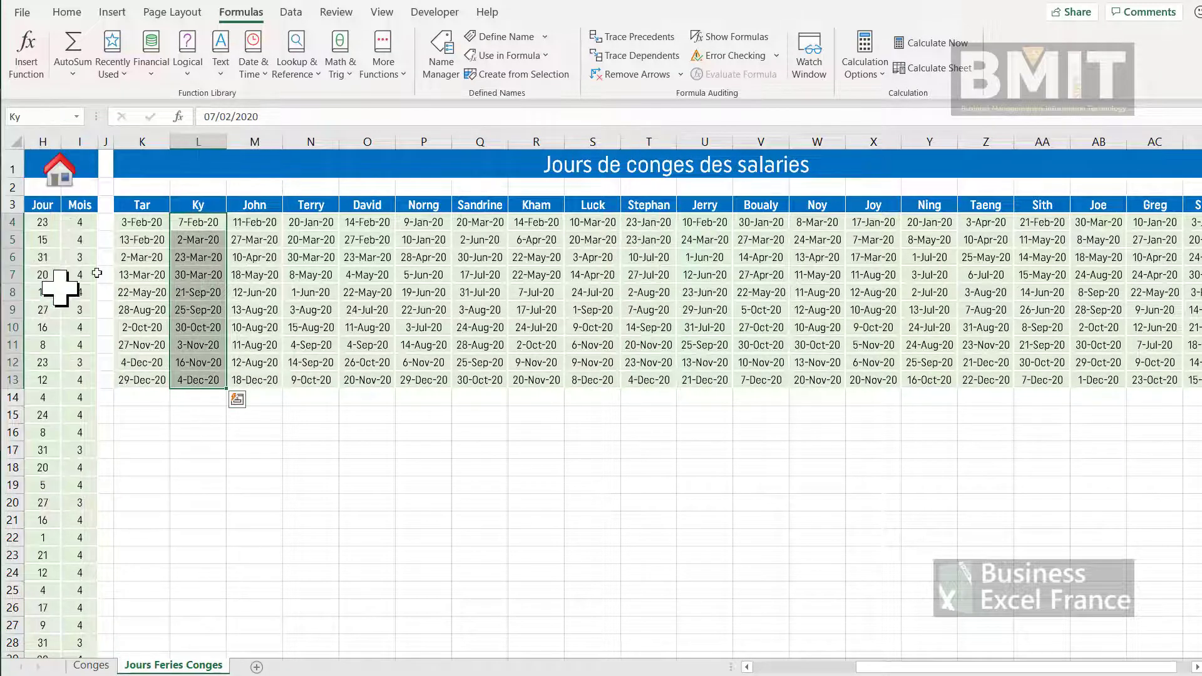
left_click(74, 117)
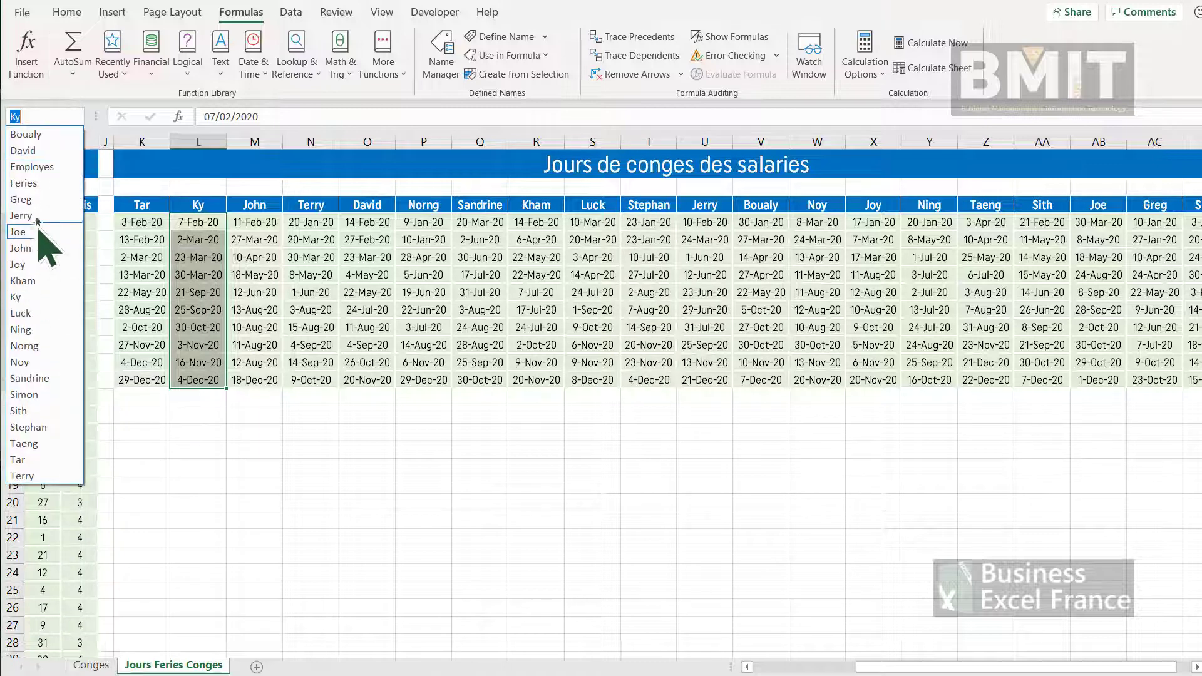
left_click(34, 233)
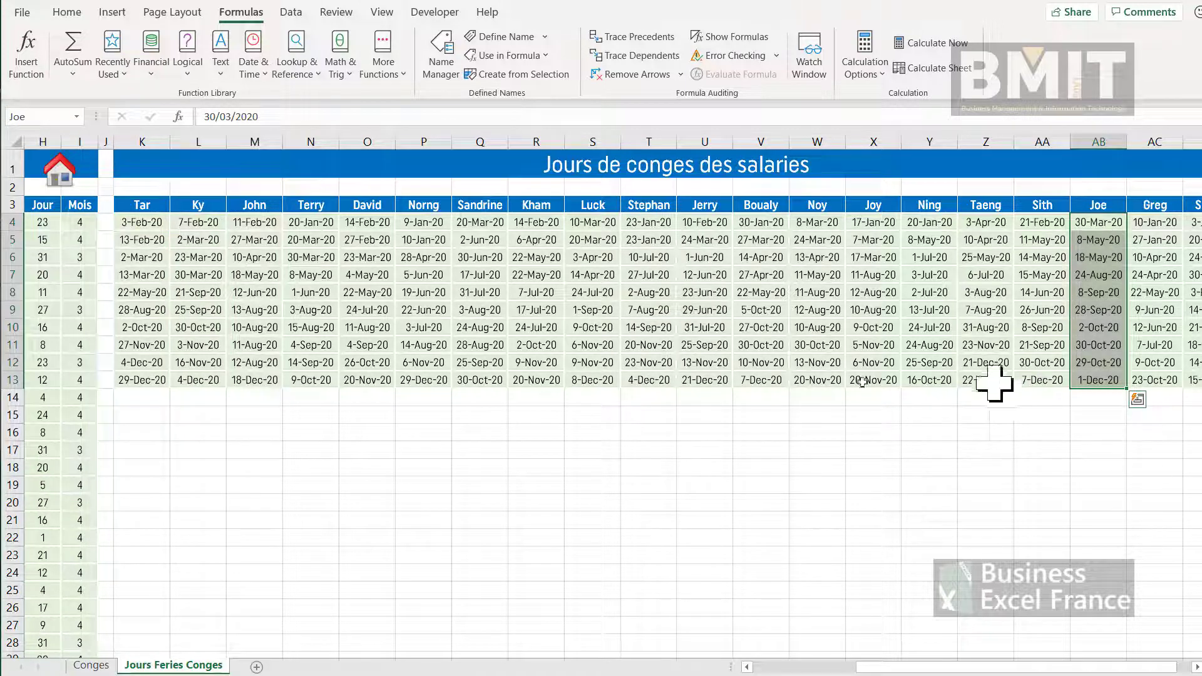
left_click(749, 400)
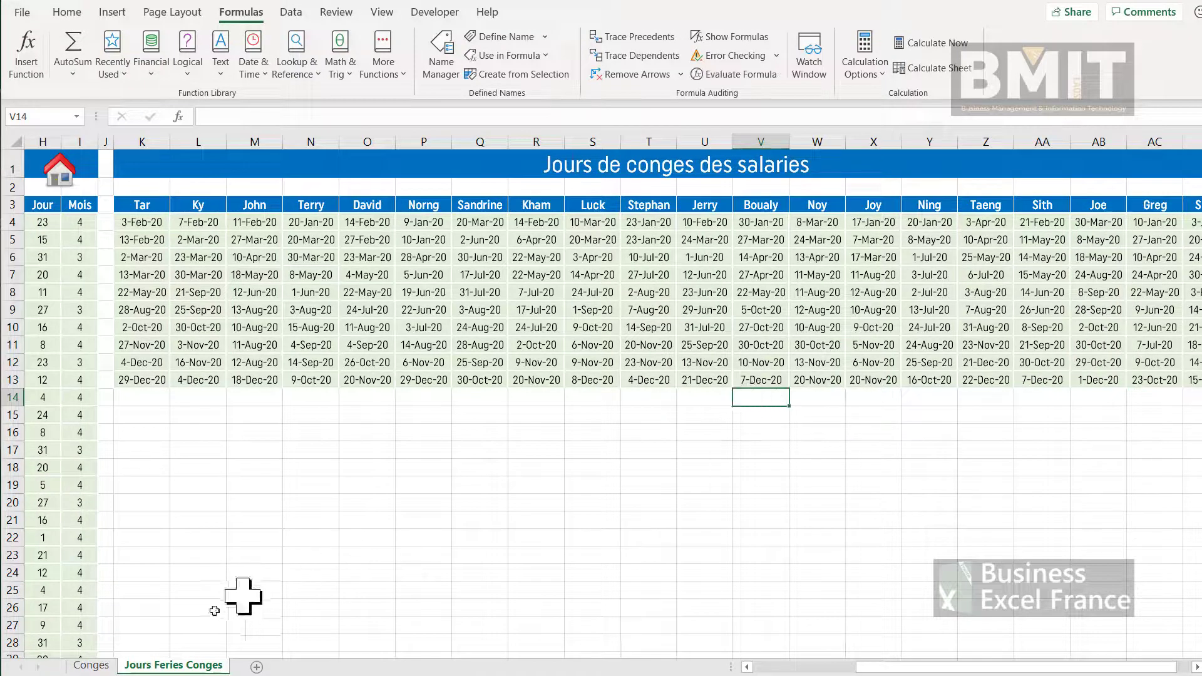
In C25 of the Conges sheet, enter a test COUNTIF formula that counts date C$4 in the B6 employee's named leave range.
left_click(92, 665)
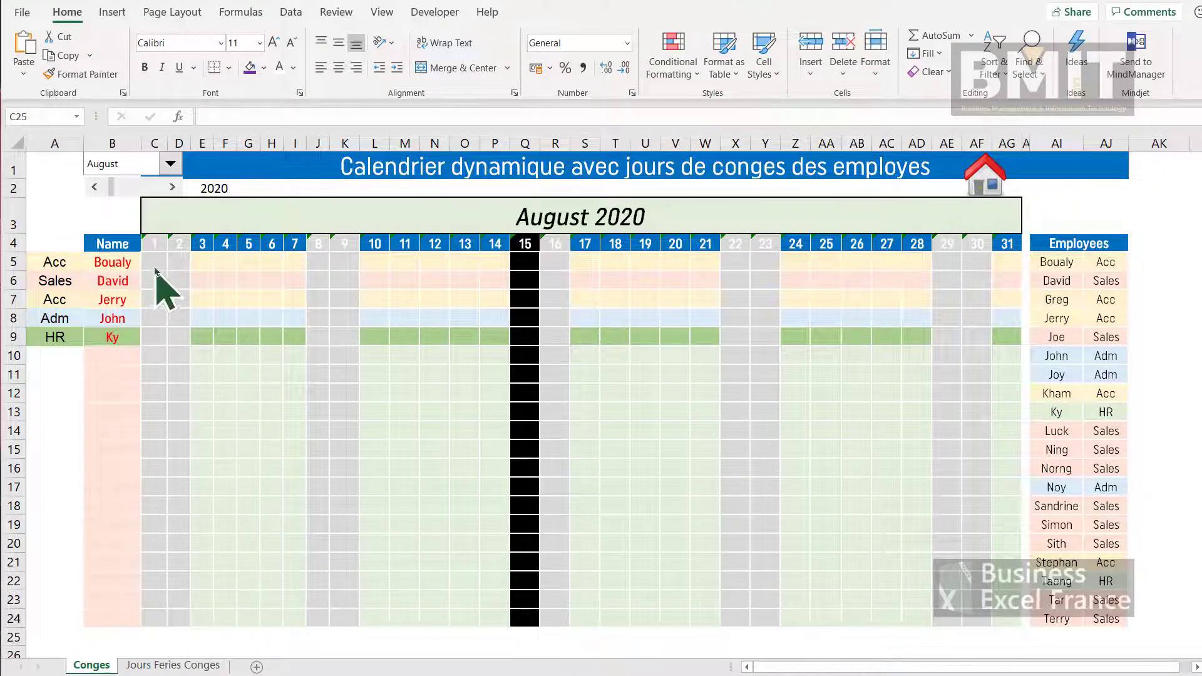
left_click(150, 636)
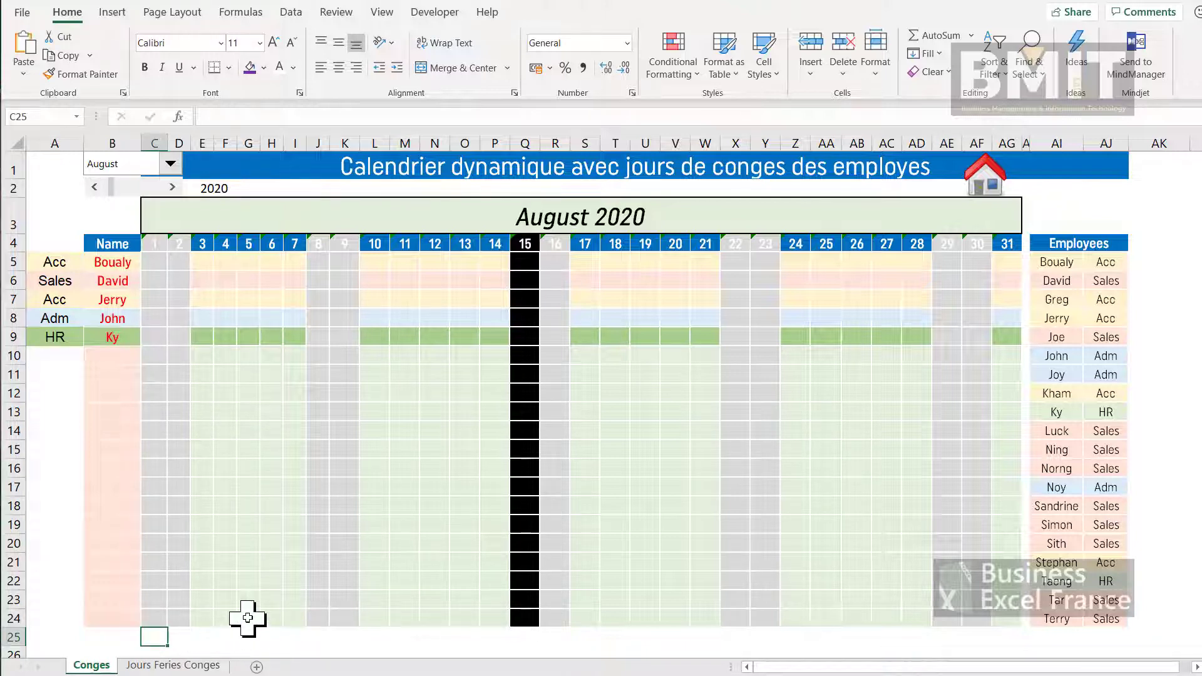
type("=counti")
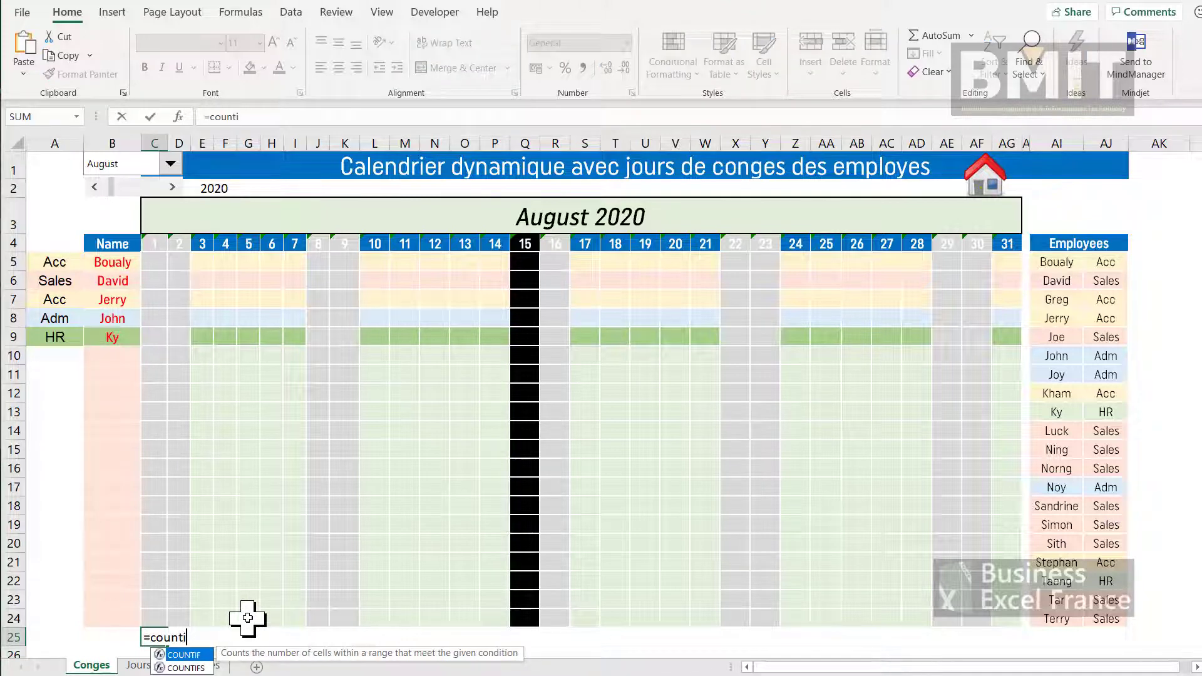
type("f")
key("Tab")
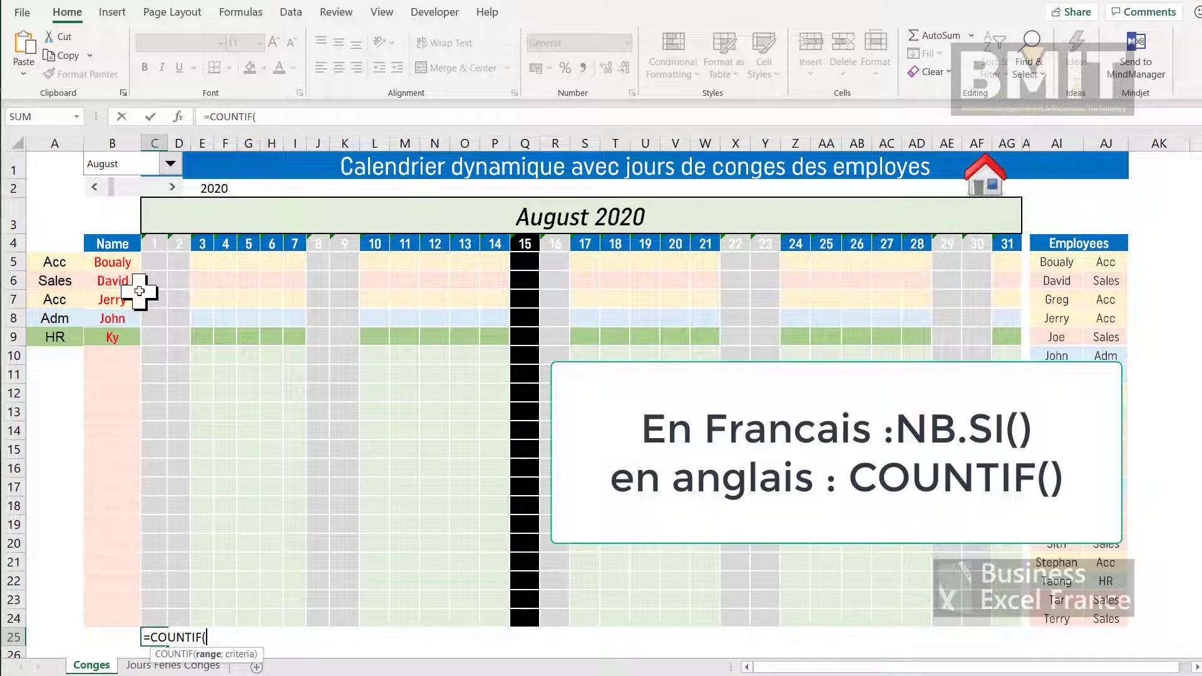
type("dav")
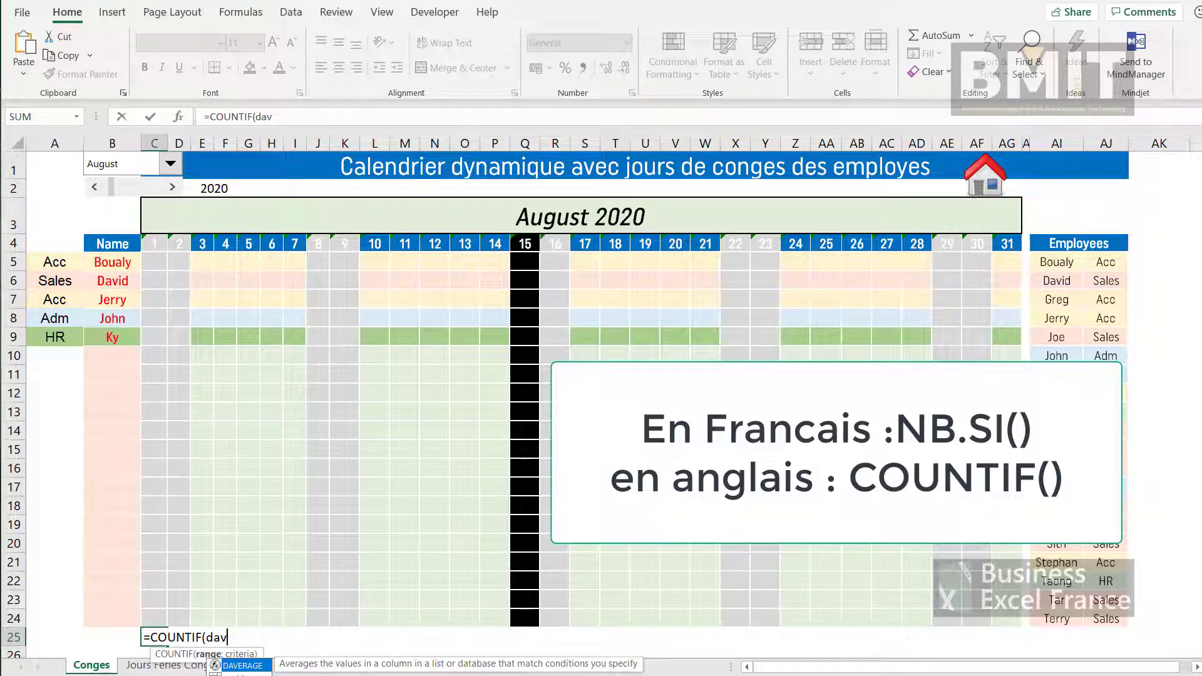
double_click(259, 674)
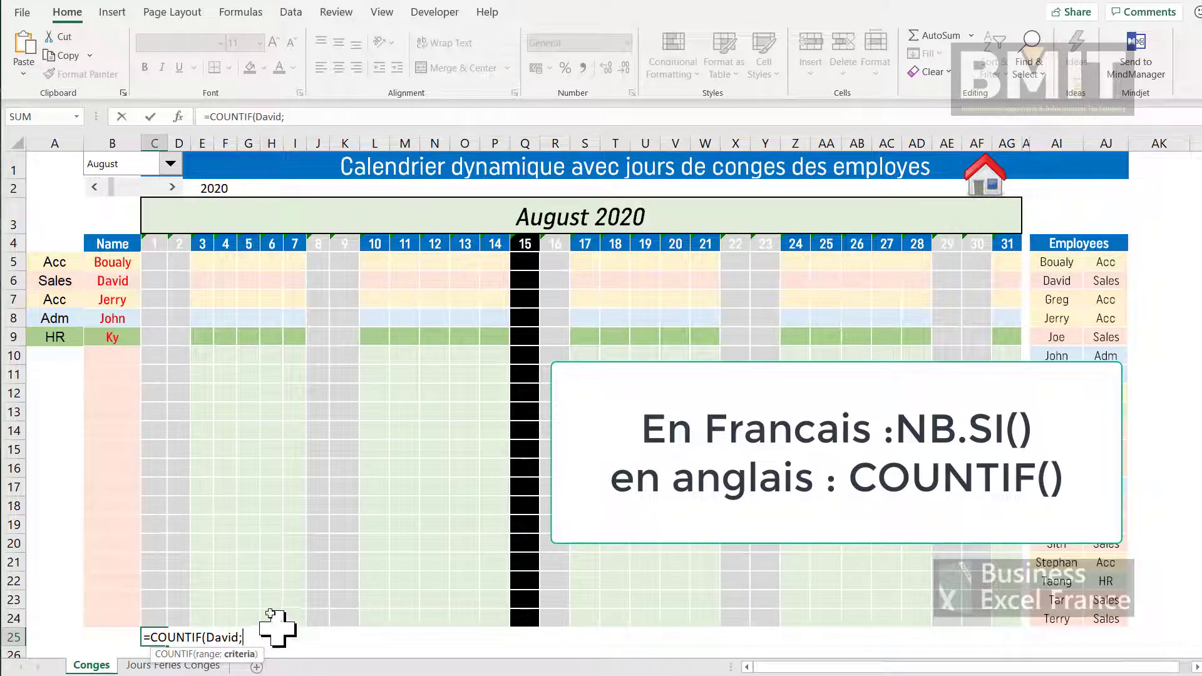
left_click(147, 245)
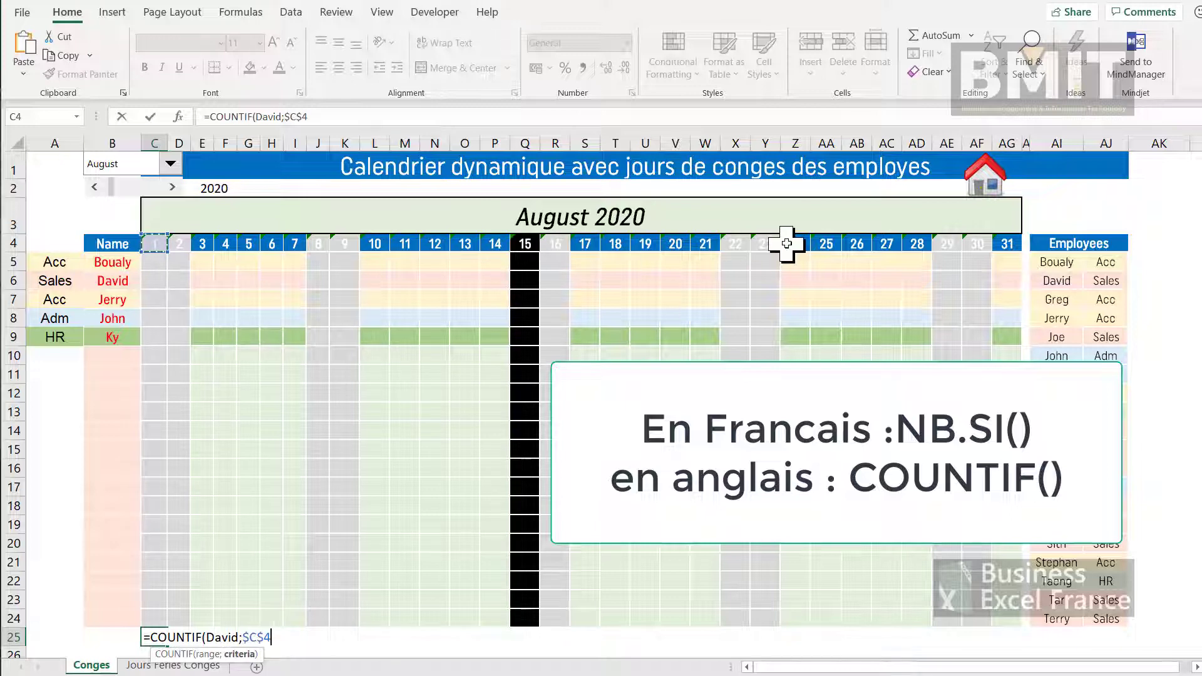
key("F4")
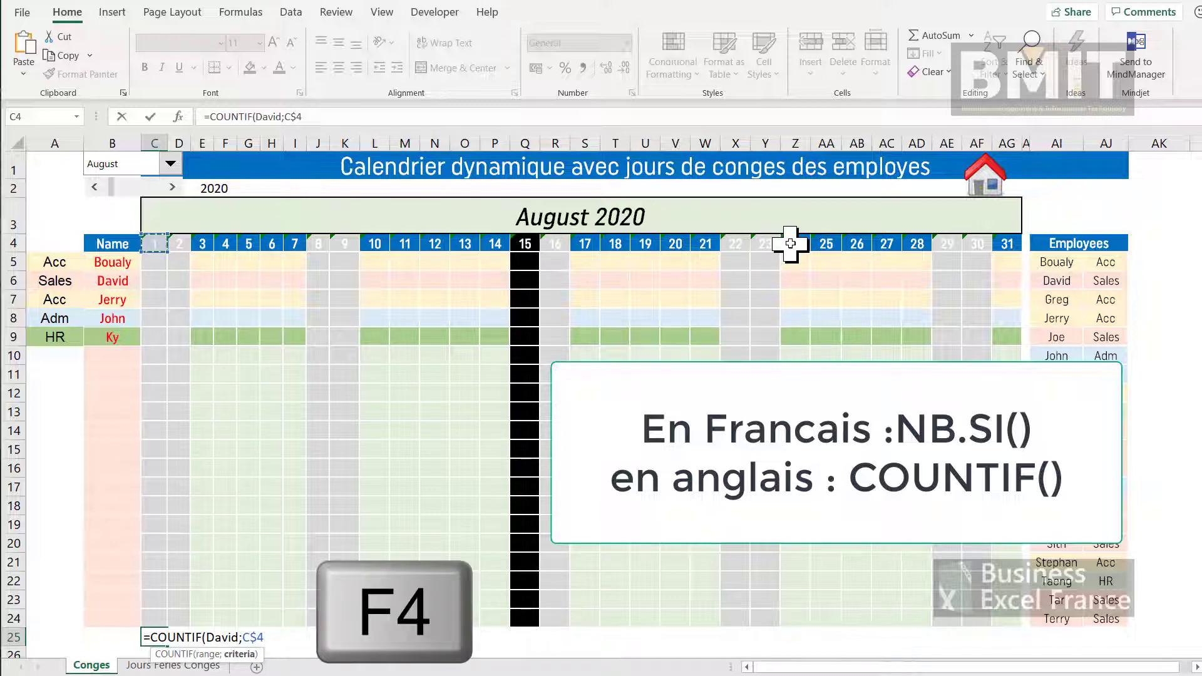
type(")")
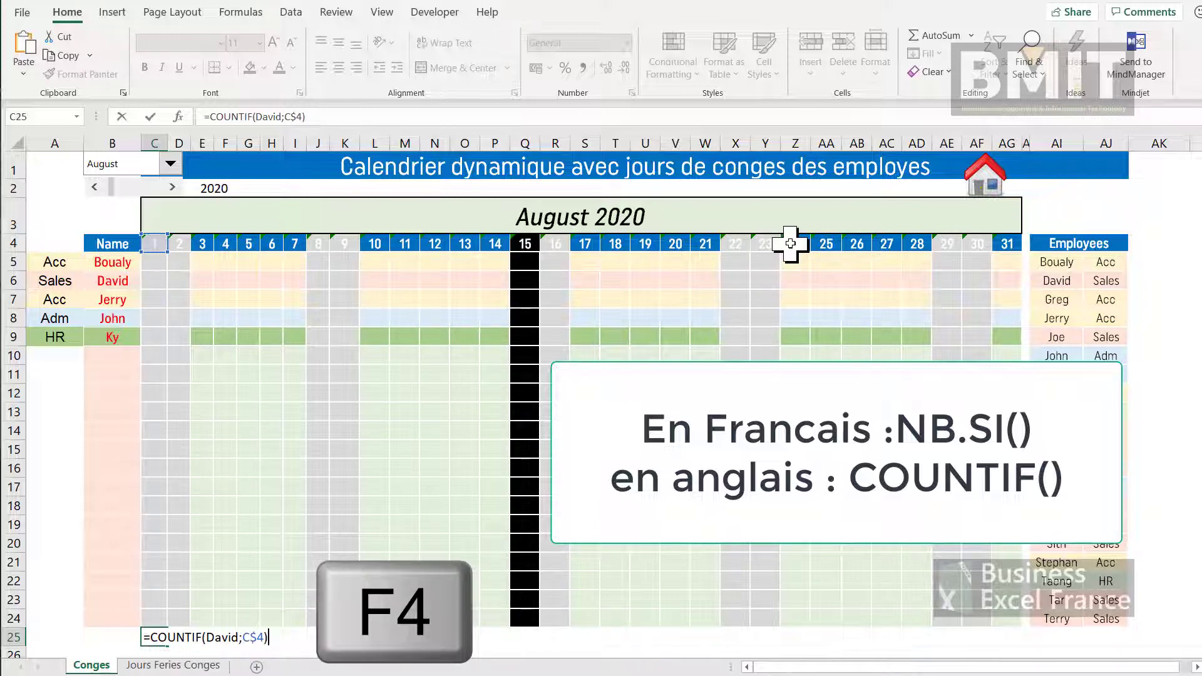
key("Return")
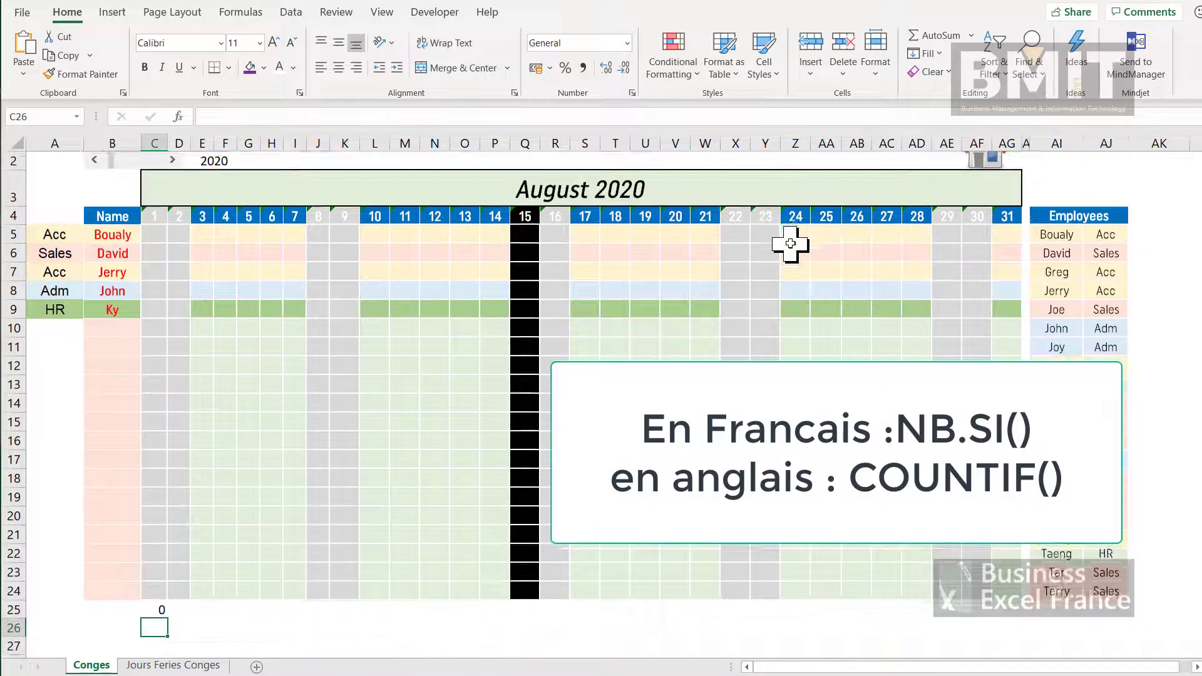
Fill the test COUNTIF formula from C25 across to AG25 and compare M25 with the leave dates on the Jours Feries Conges sheet.
left_click(155, 606)
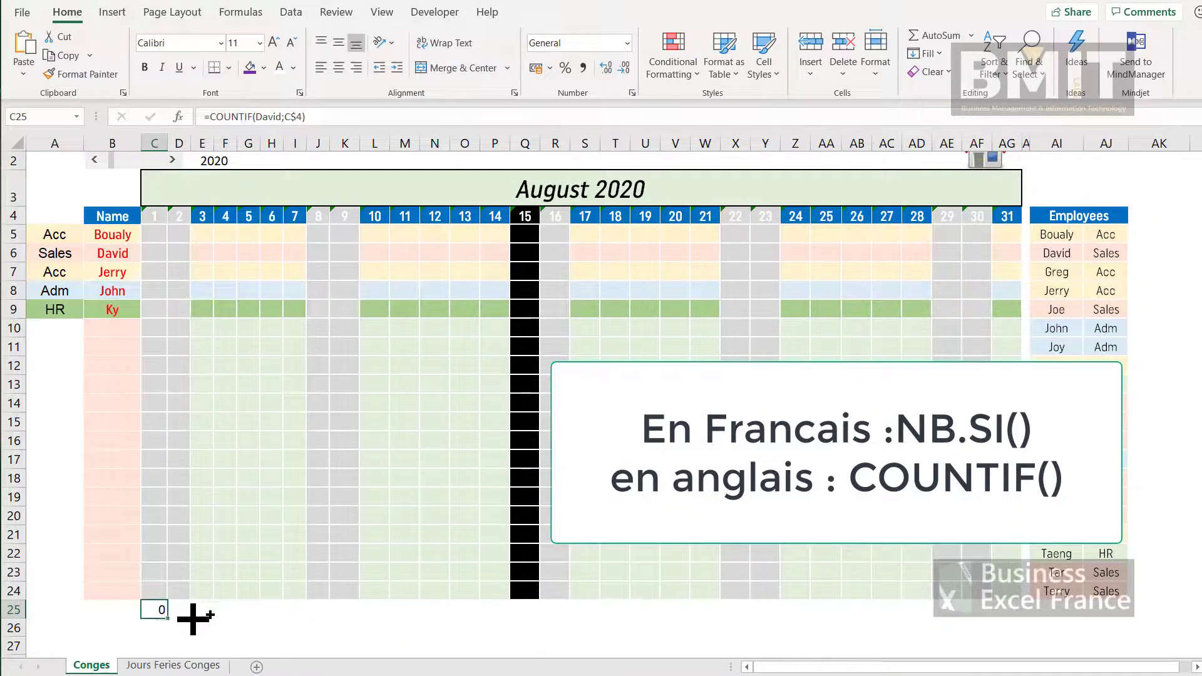
left_click_drag(193, 618, 1014, 617)
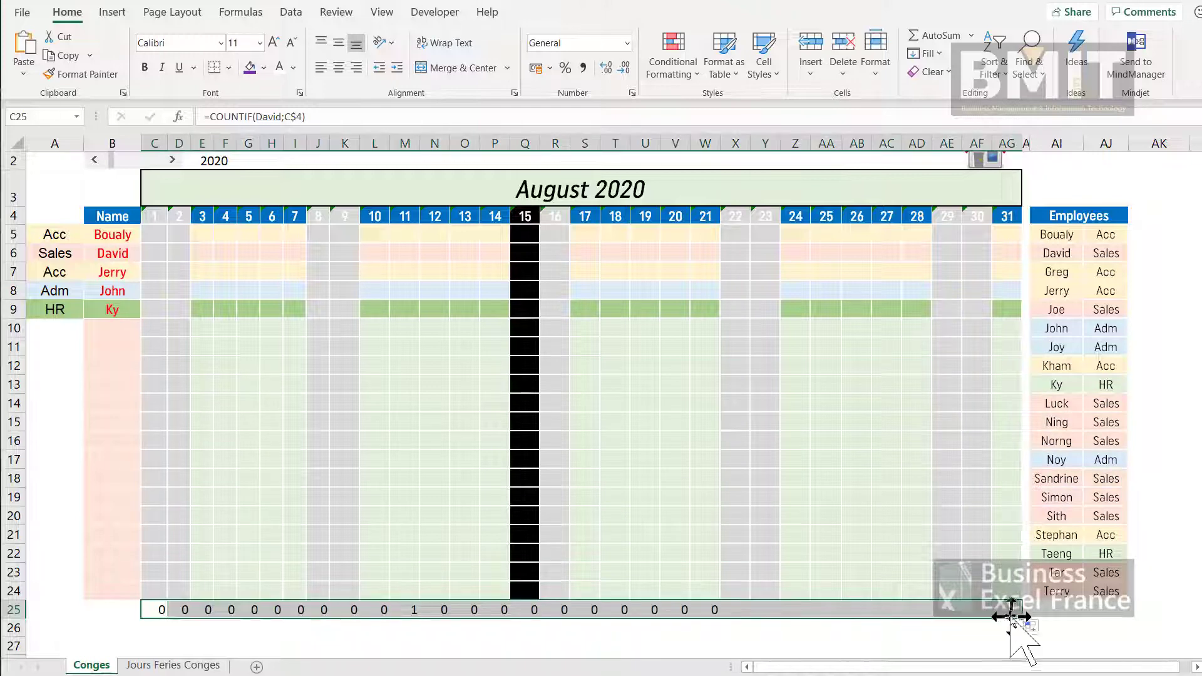
left_click(400, 610)
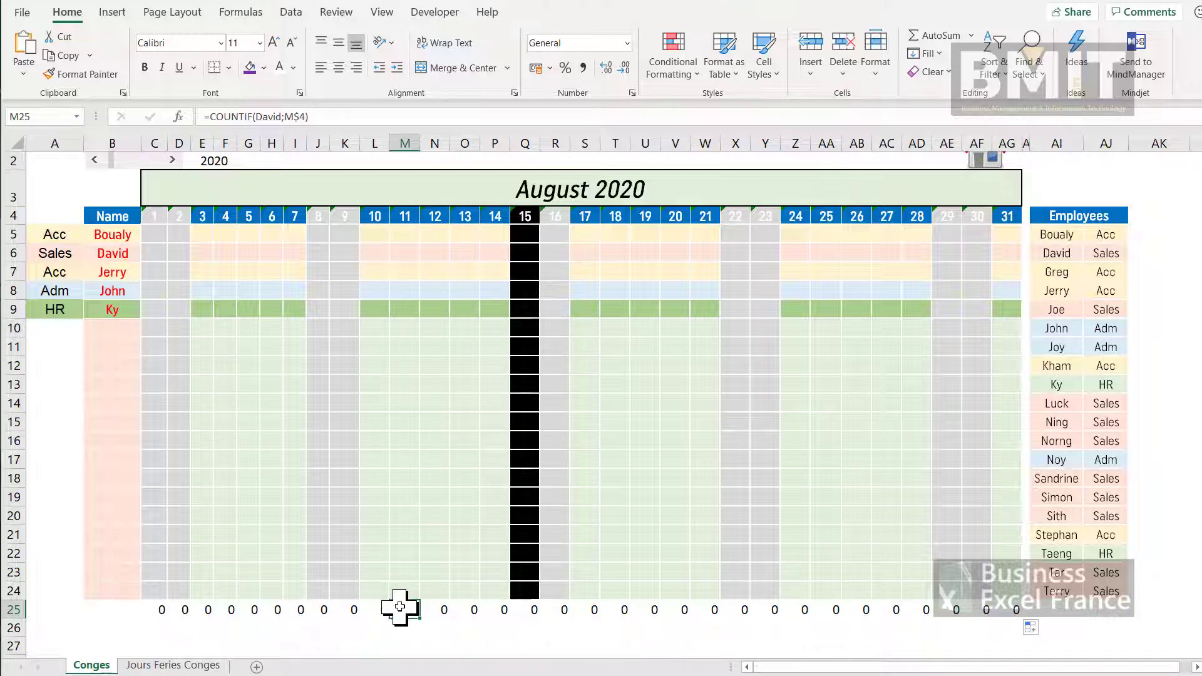
left_click(188, 668)
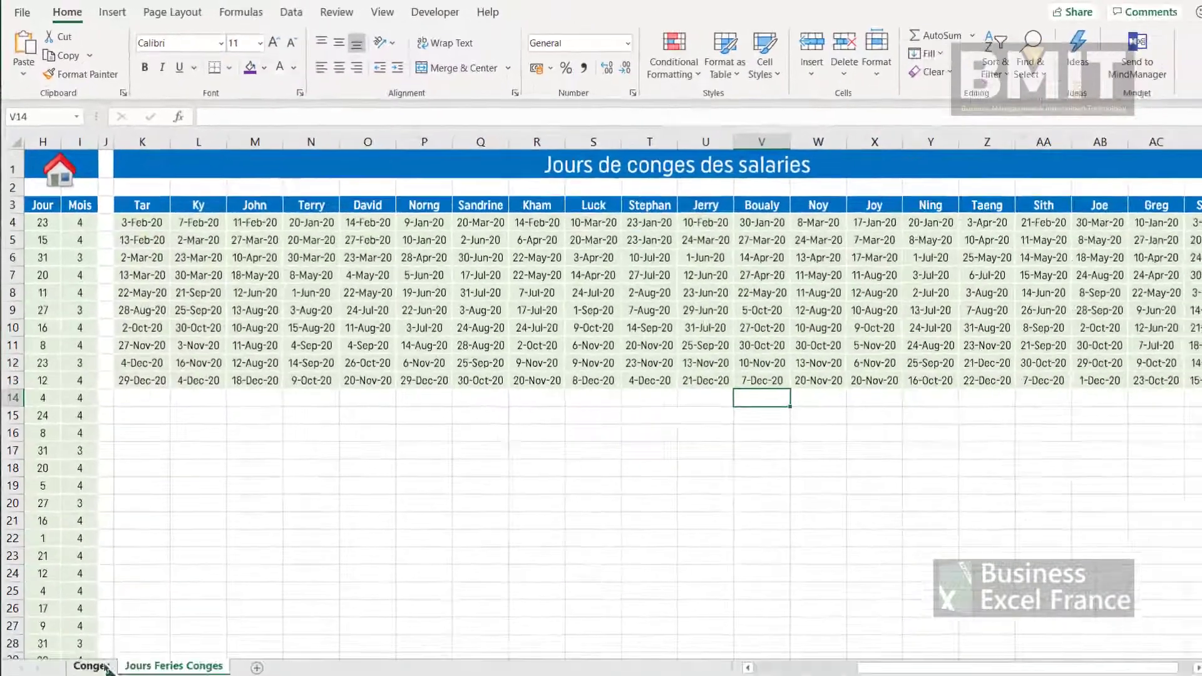
key("ctrl+Page_Up")
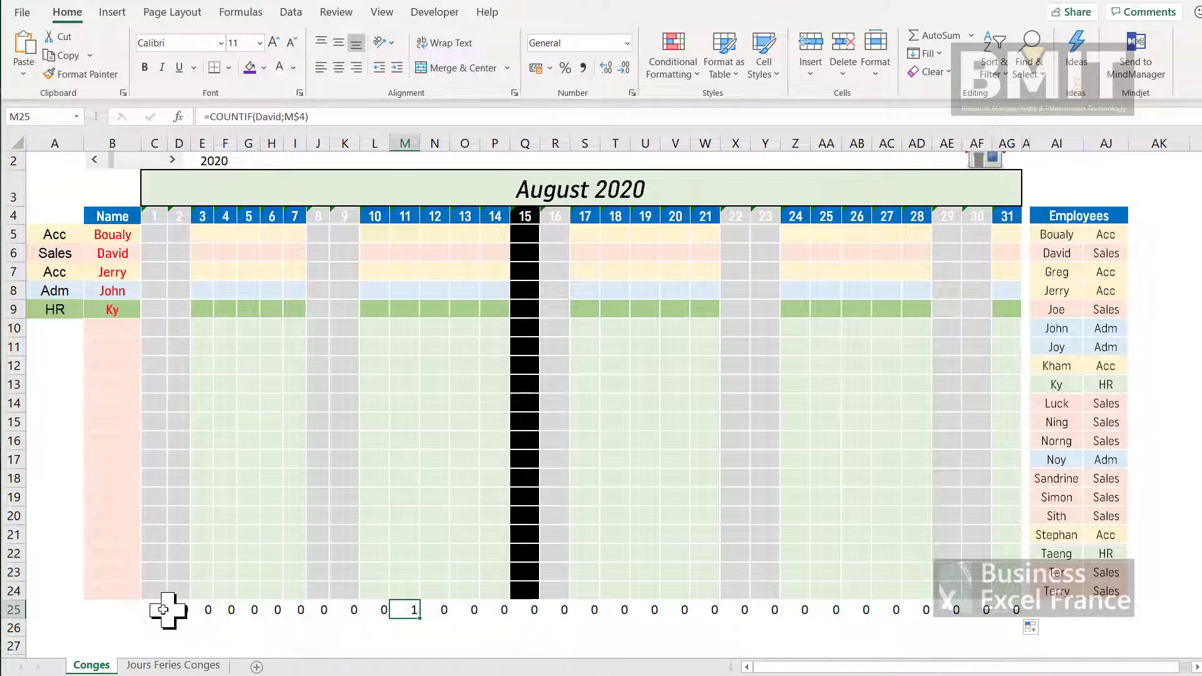
Clear the test COUNTIF formulas from C25:AG25.
left_click_drag(156, 609, 1008, 616)
key("Delete")
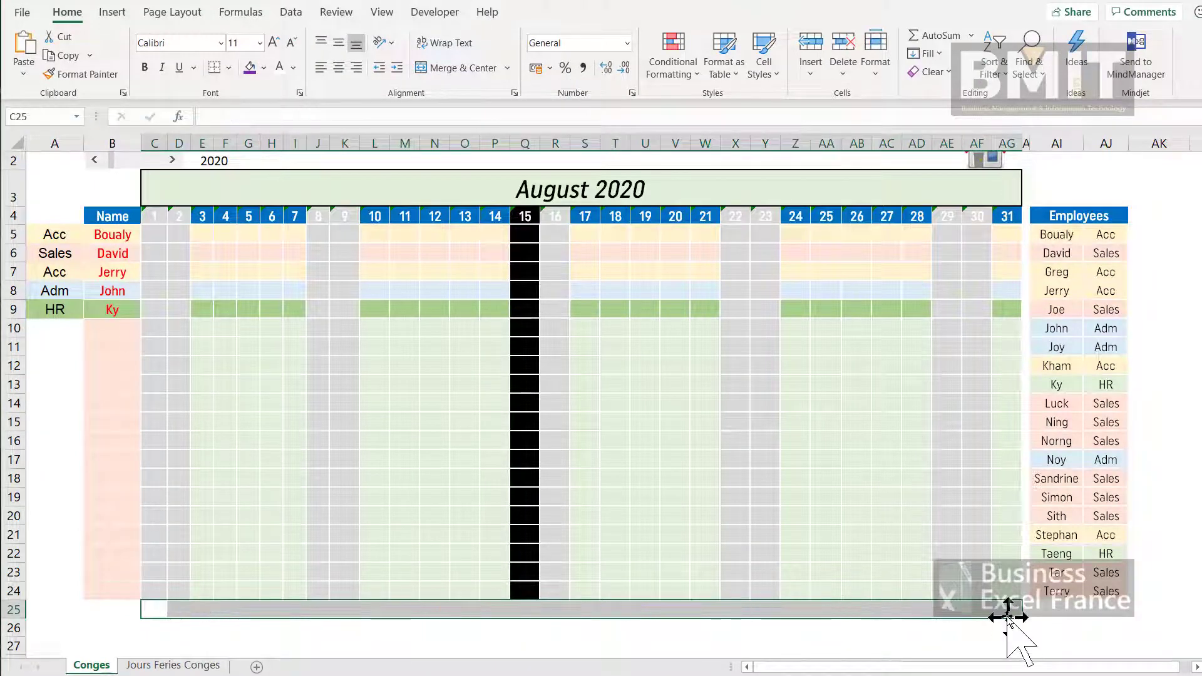
left_click(386, 368)
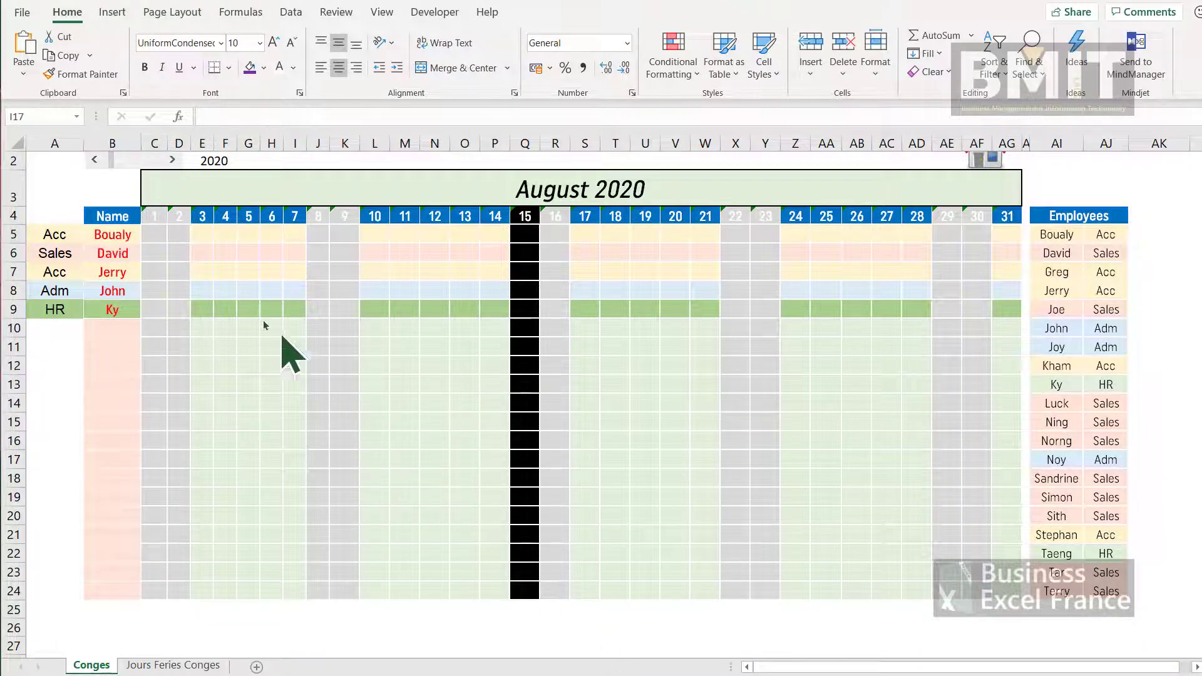
Start a new formula-based conditional formatting rule for the calendar cells C5:AG24 on the Conges sheet.
left_click(151, 228)
left_click_drag(150, 227, 996, 588)
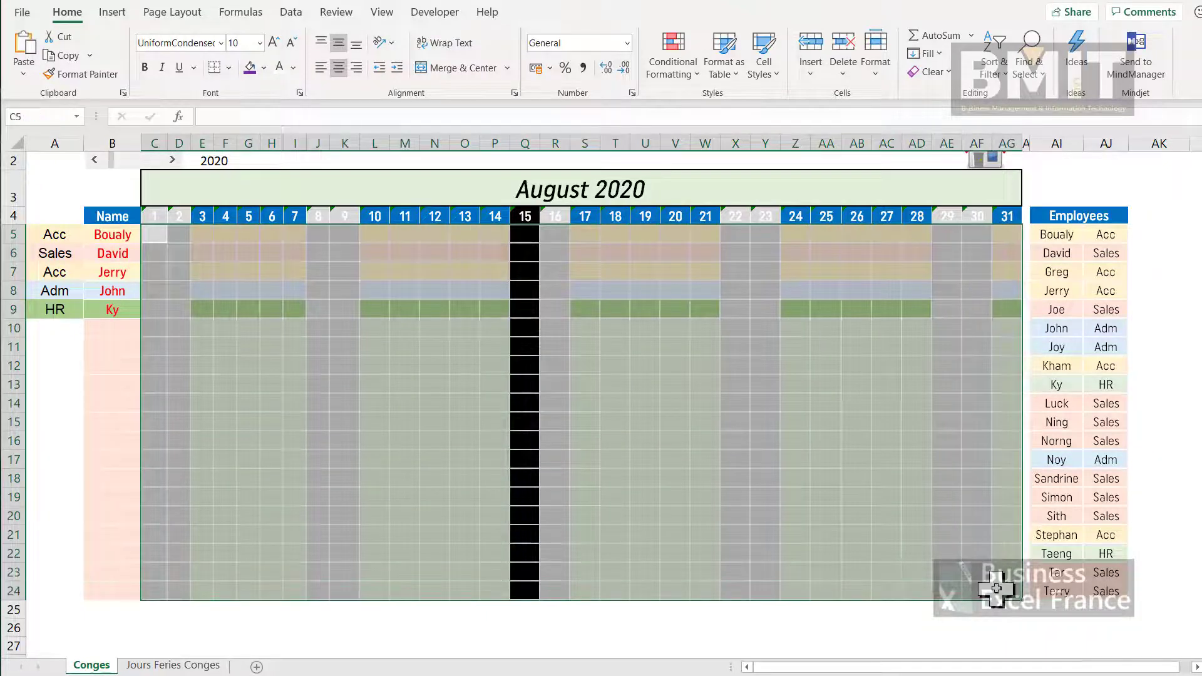
left_click(684, 65)
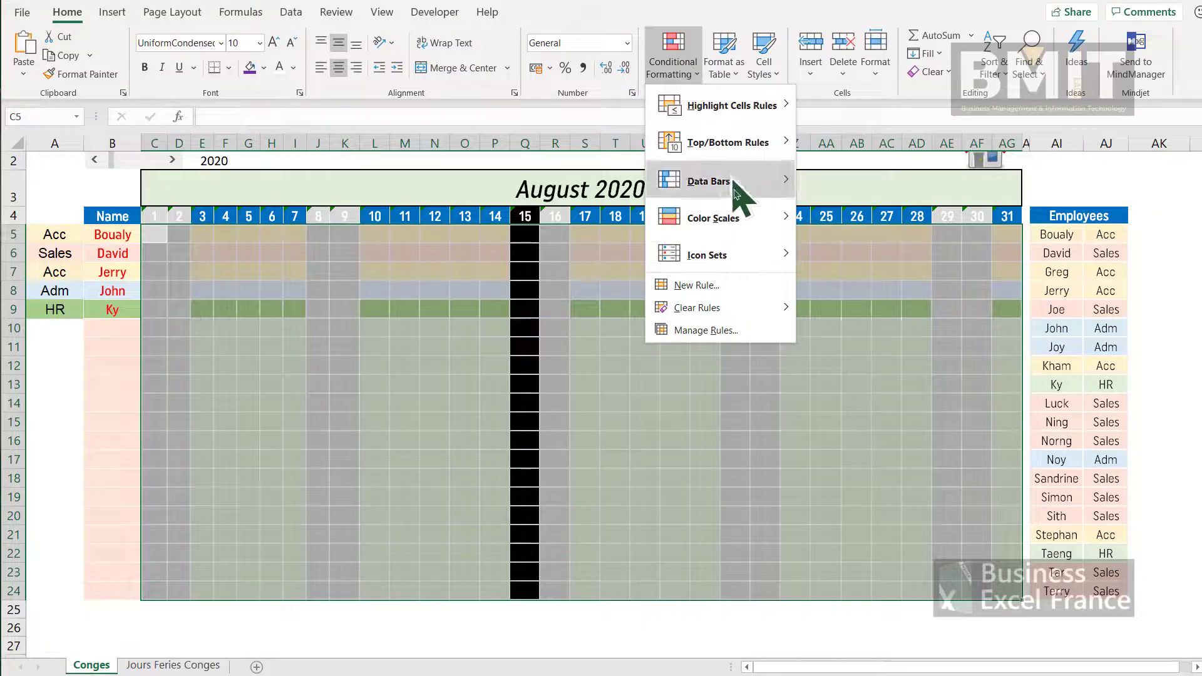
left_click(724, 286)
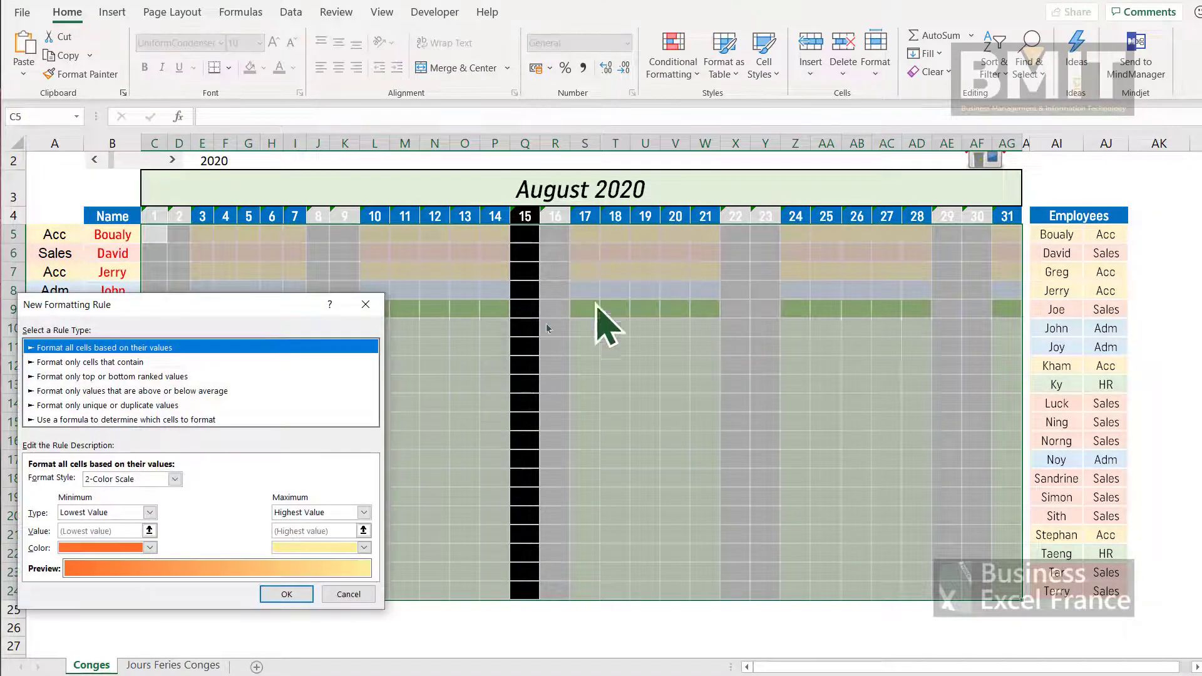
left_click(224, 418)
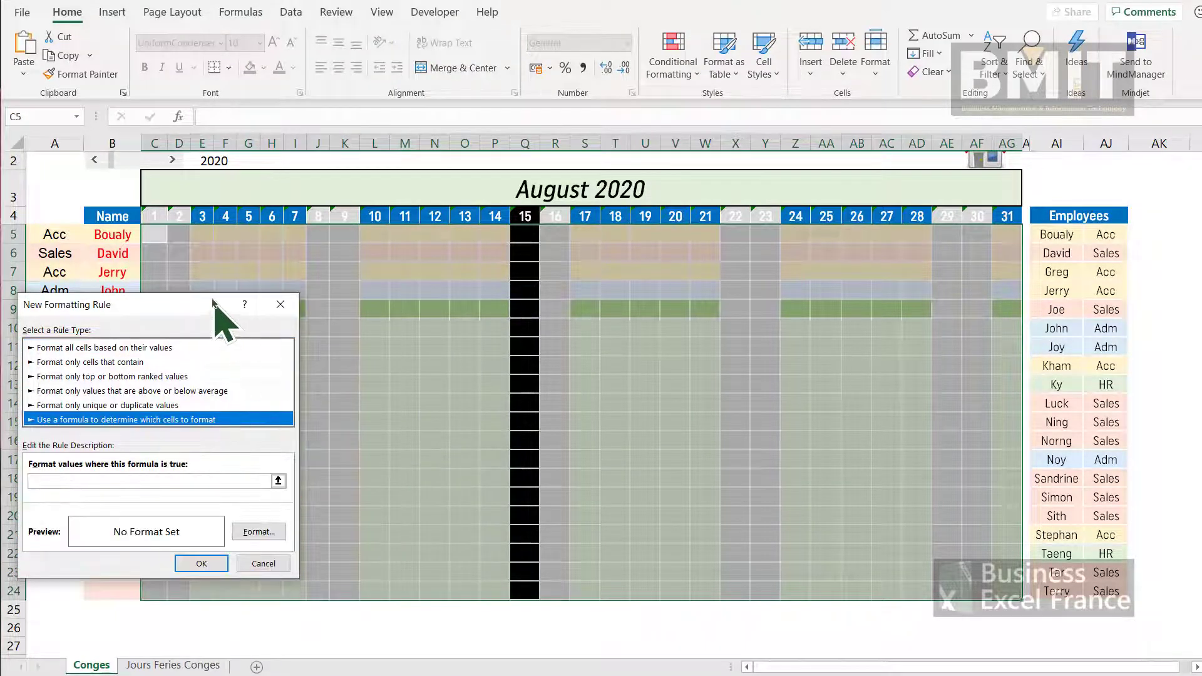
left_click_drag(213, 304, 392, 303)
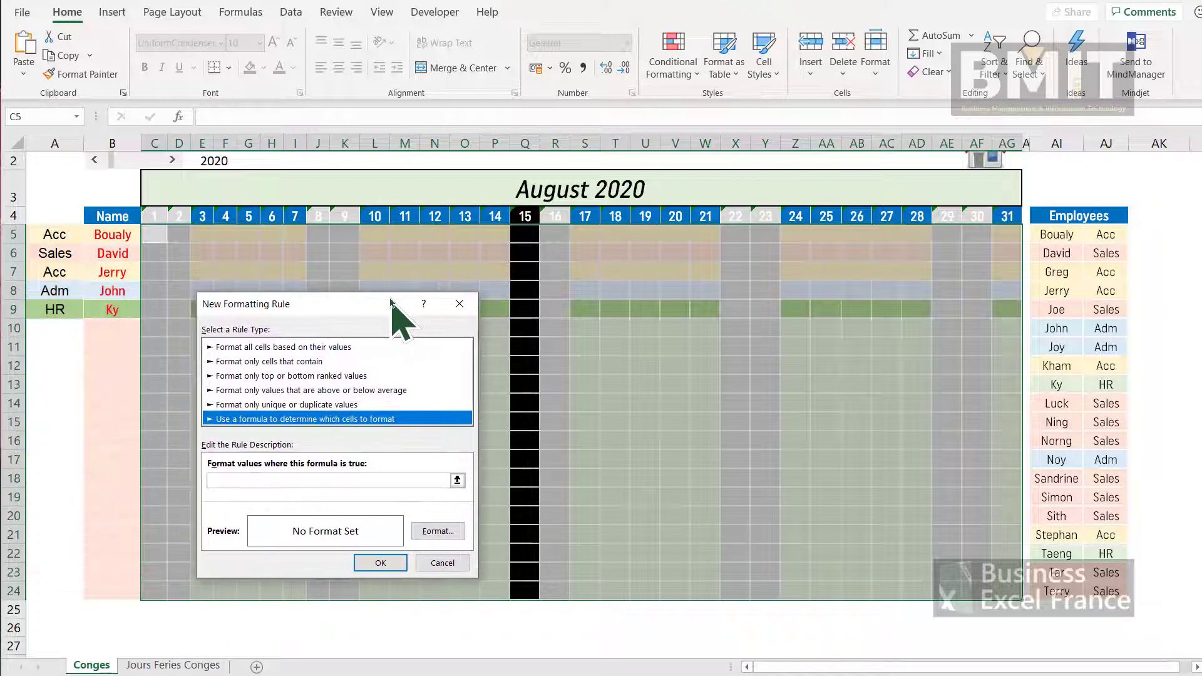
Enter =countif(indirect($B5);C$4) as the rule formula, so it counts each date in the row employee's named leave range.
left_click(311, 481)
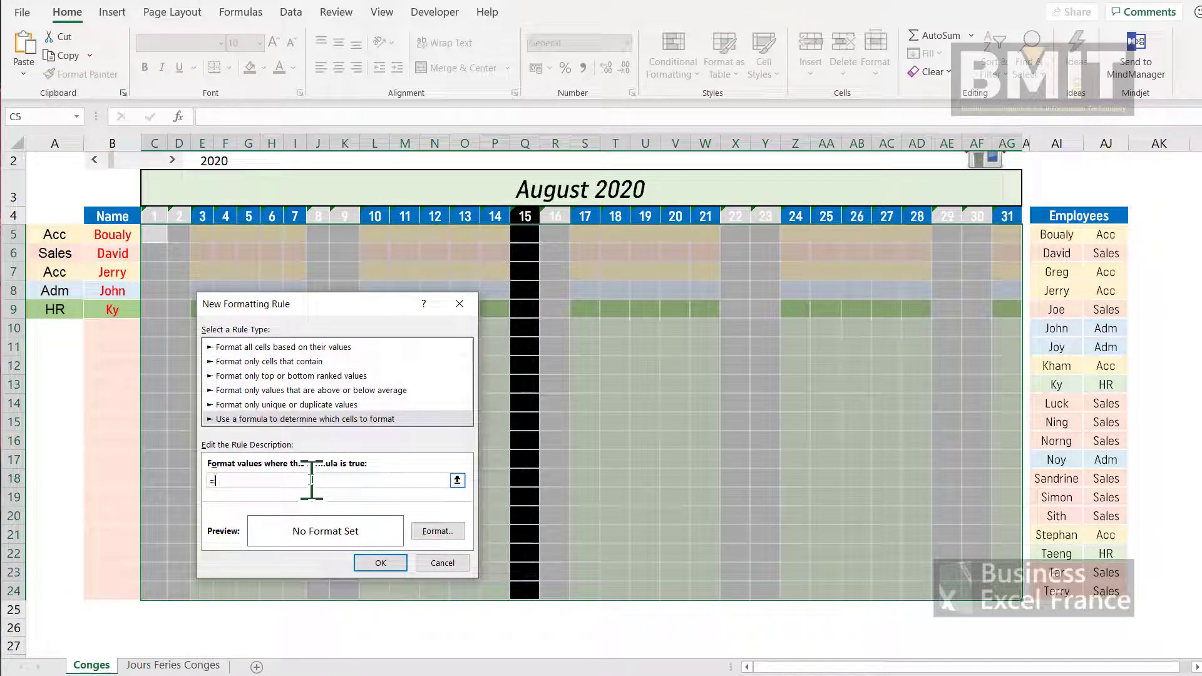
type("=countif(indirect(")
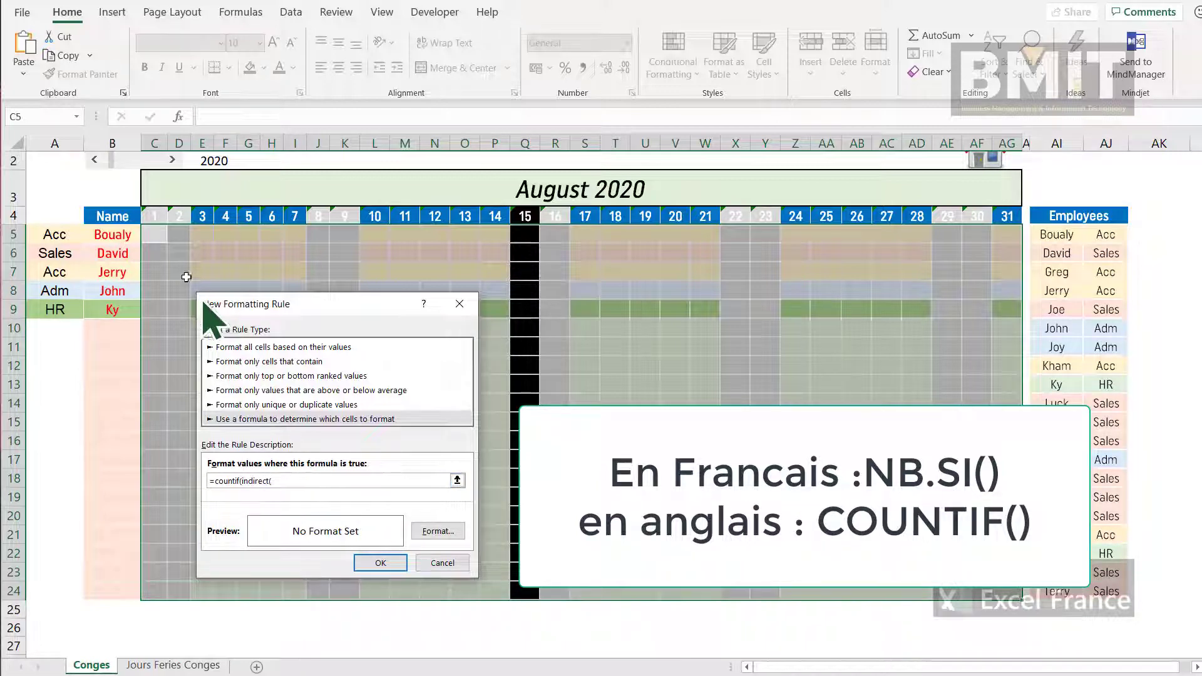
left_click(112, 238)
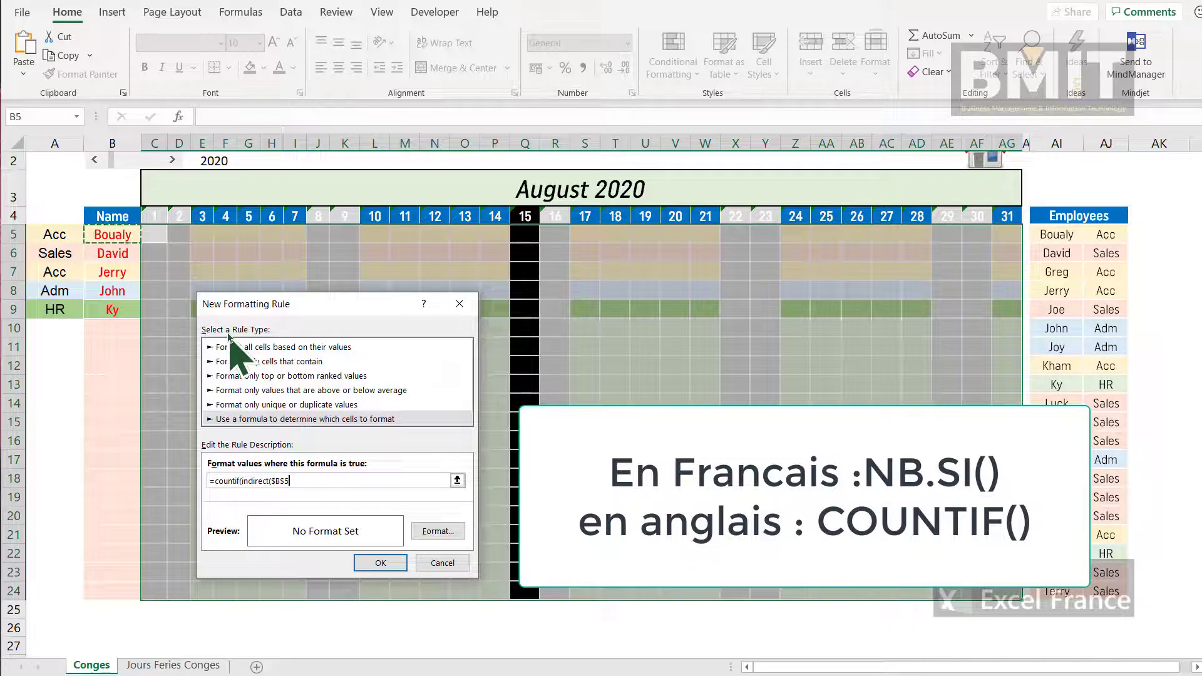
key("F4")
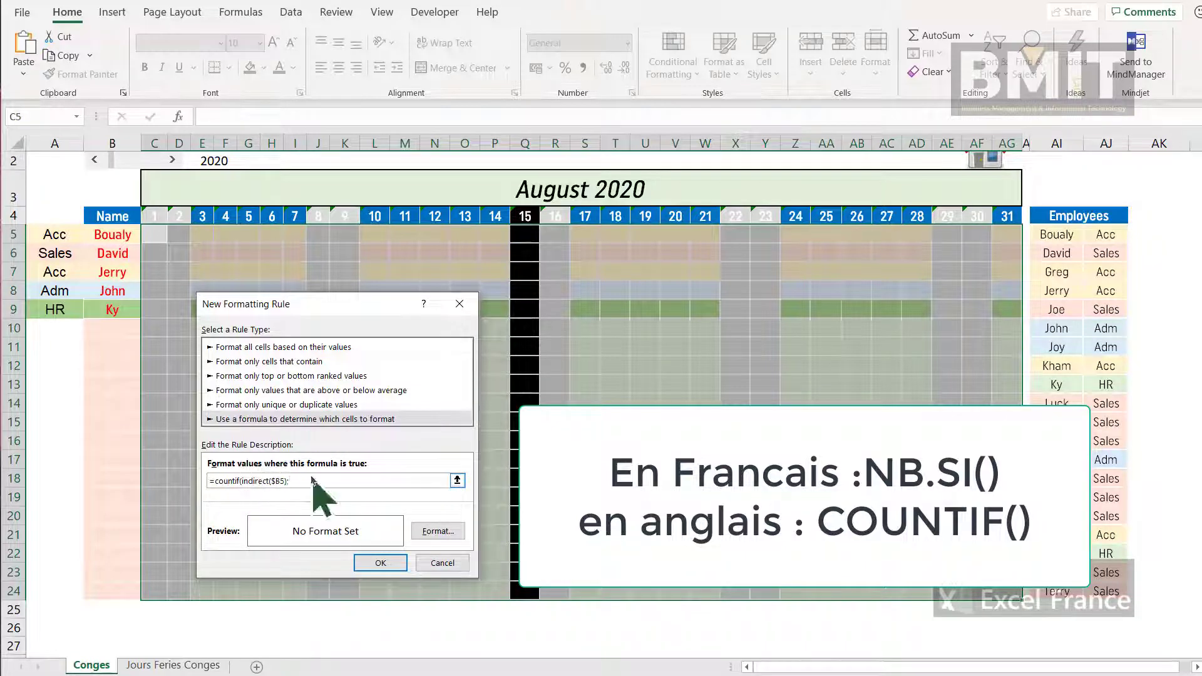
key("F4")
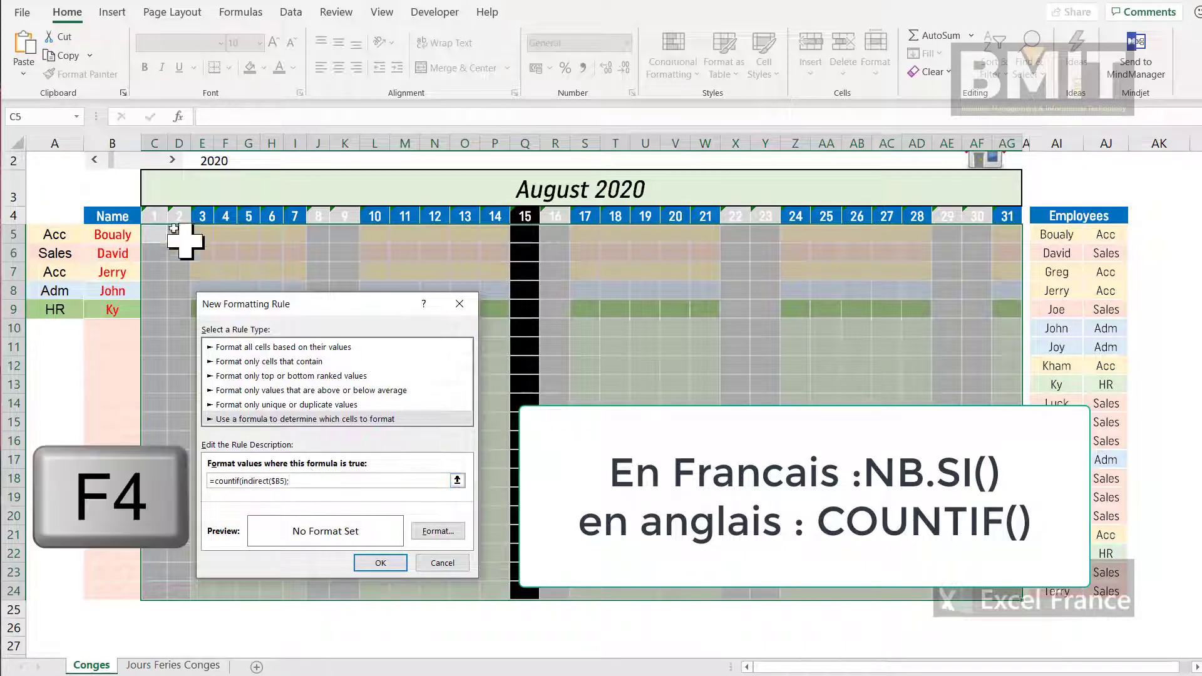
left_click(157, 214)
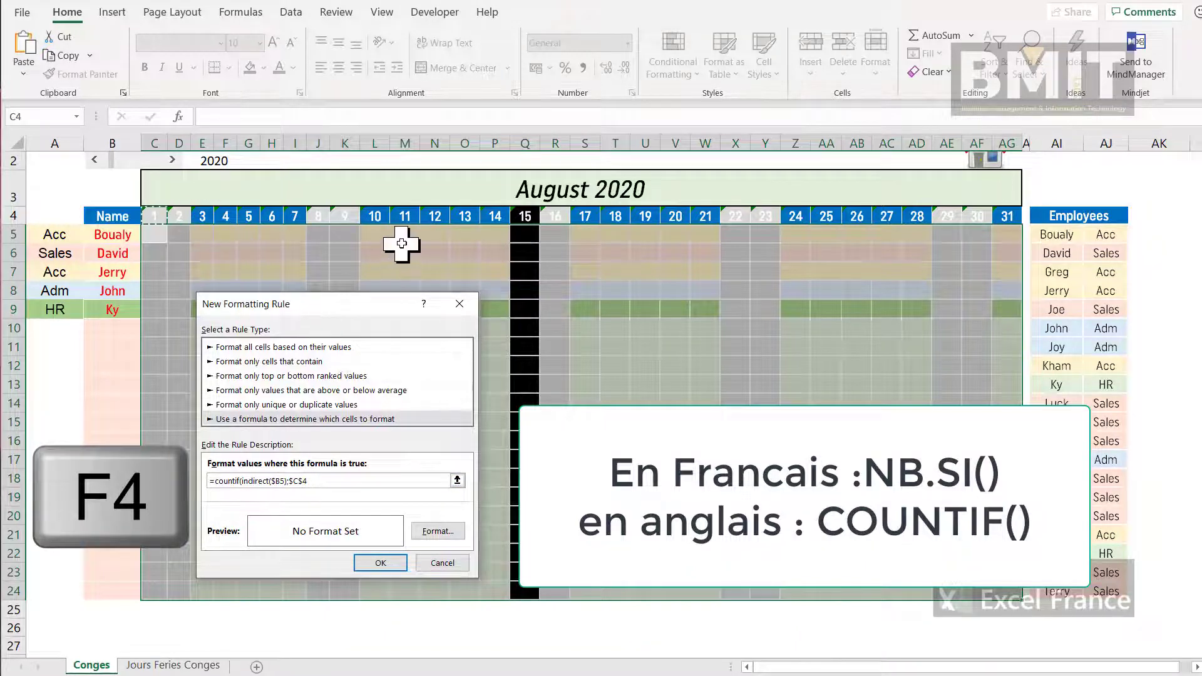
key("F4")
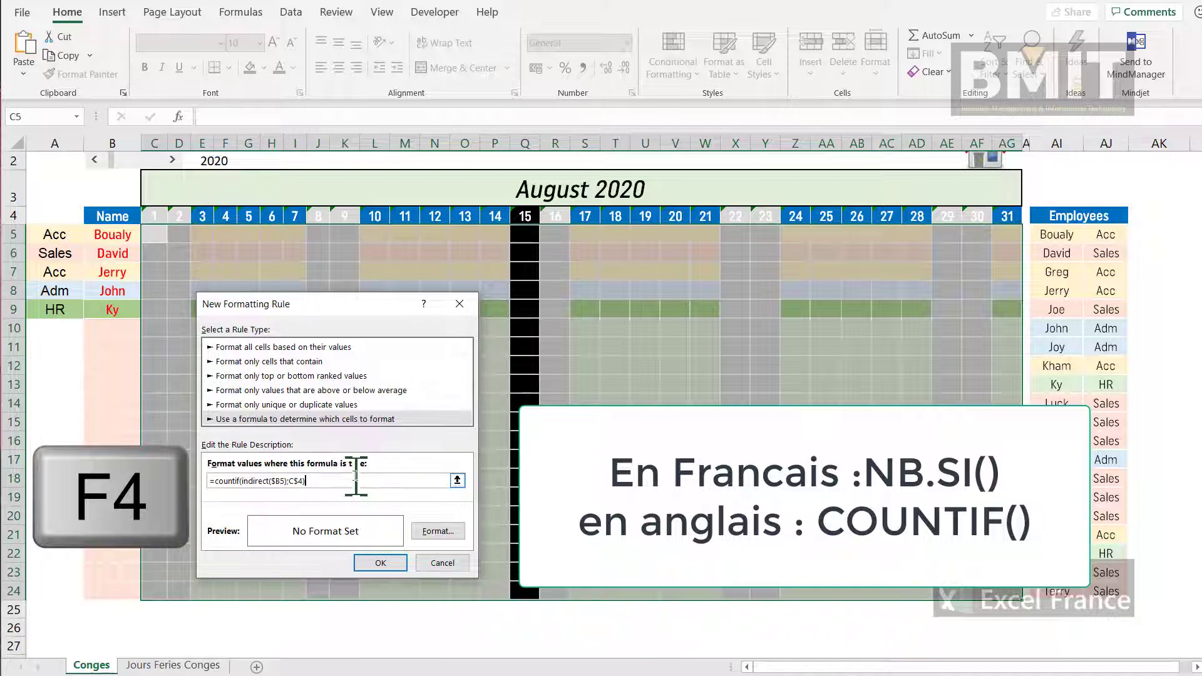
Give the leave rule a purple background fill and apply it to the calendar.
left_click(454, 531)
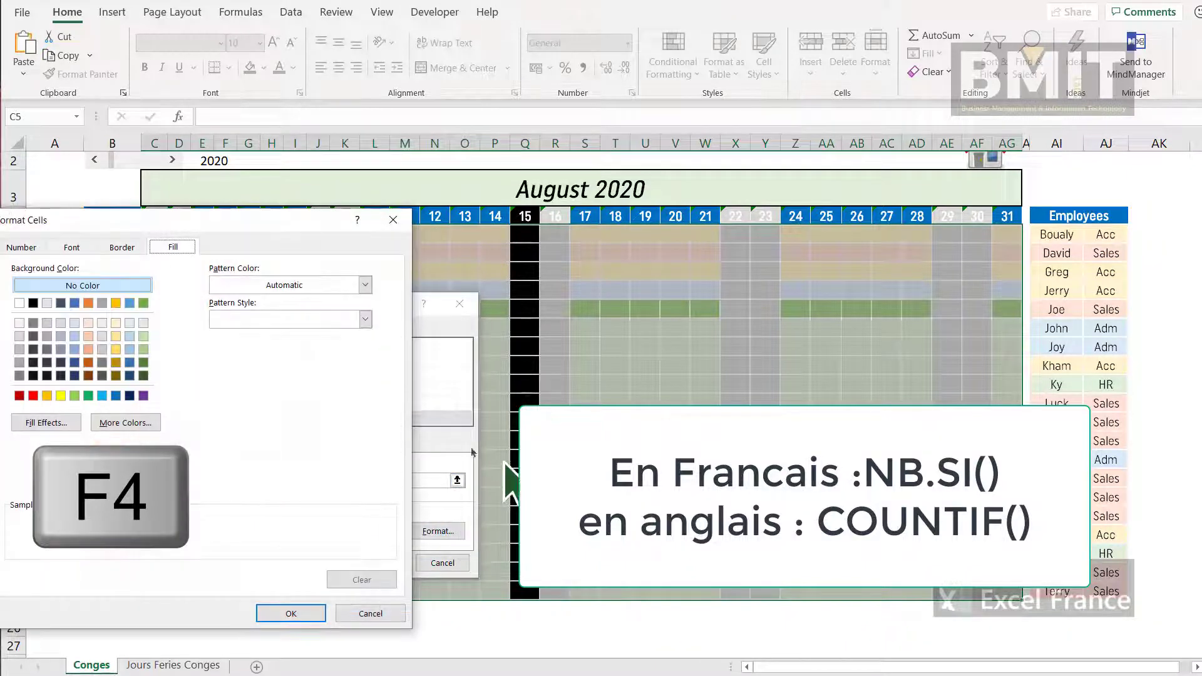
left_click(143, 396)
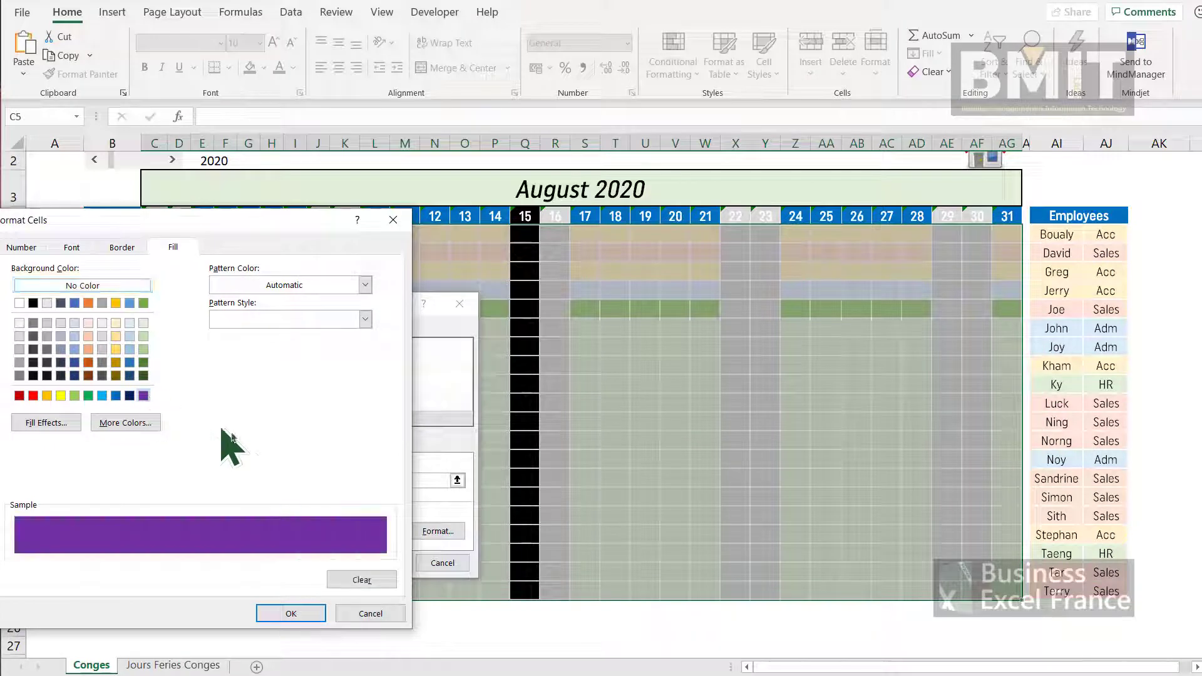
left_click(312, 615)
left_click(379, 563)
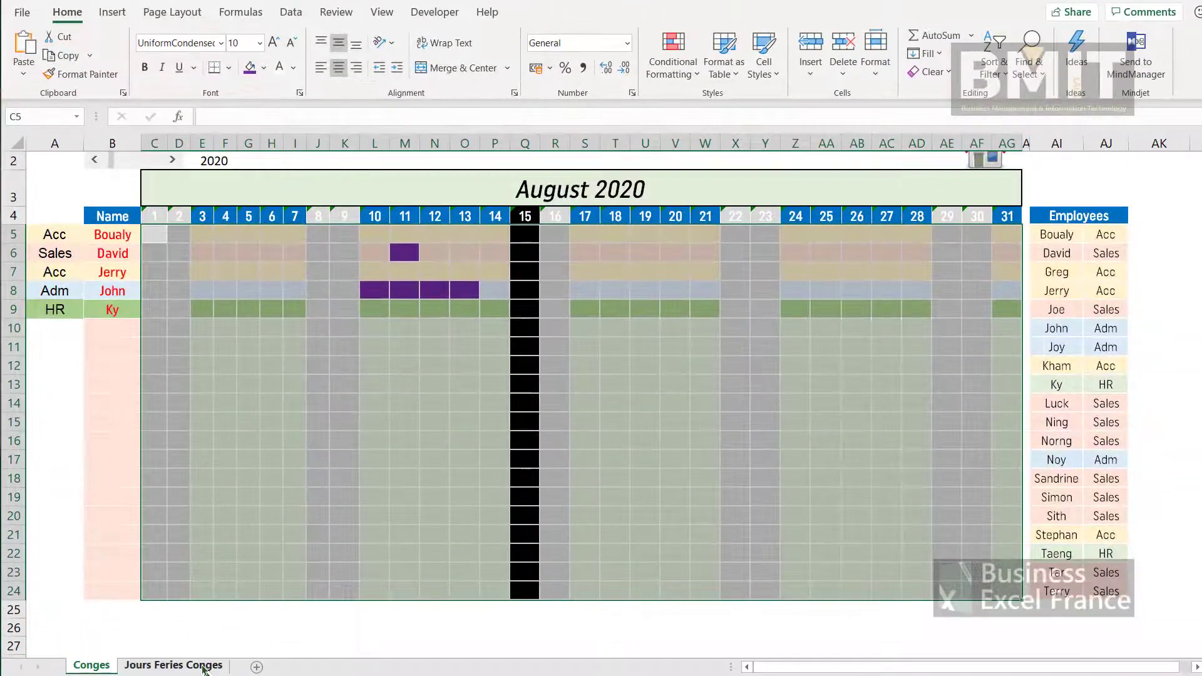
Compare the purple August days on the Conges sheet with the leave dates on the Jours Feries Conges sheet.
left_click(204, 669)
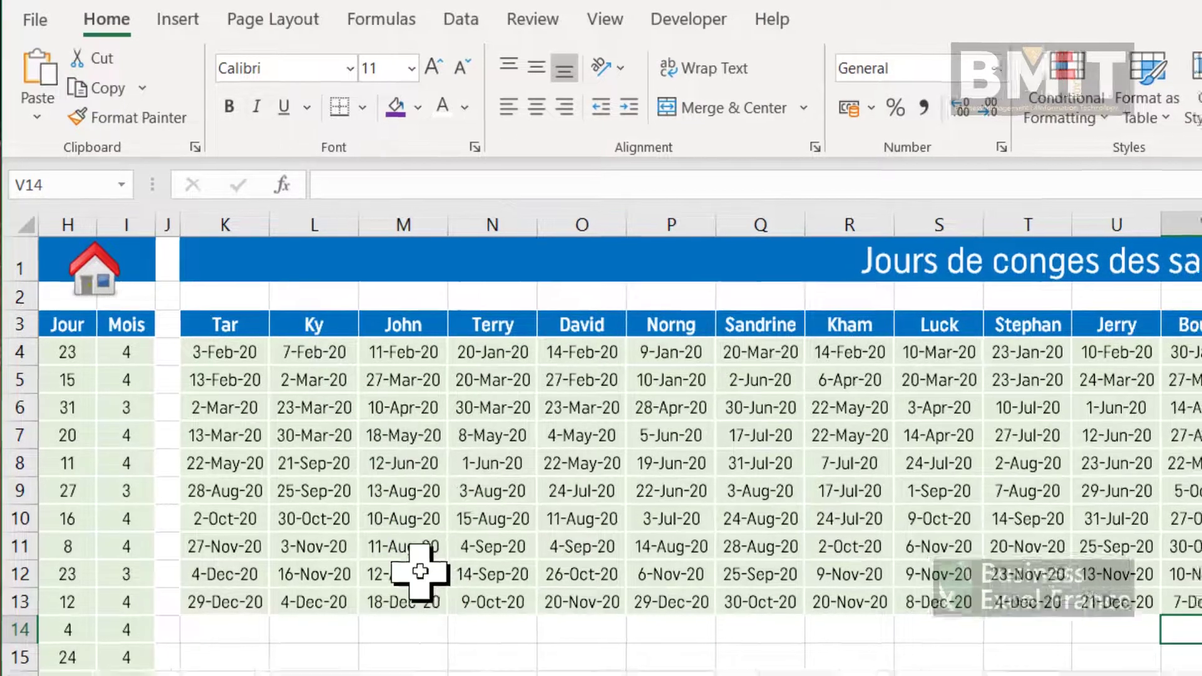
left_click(90, 664)
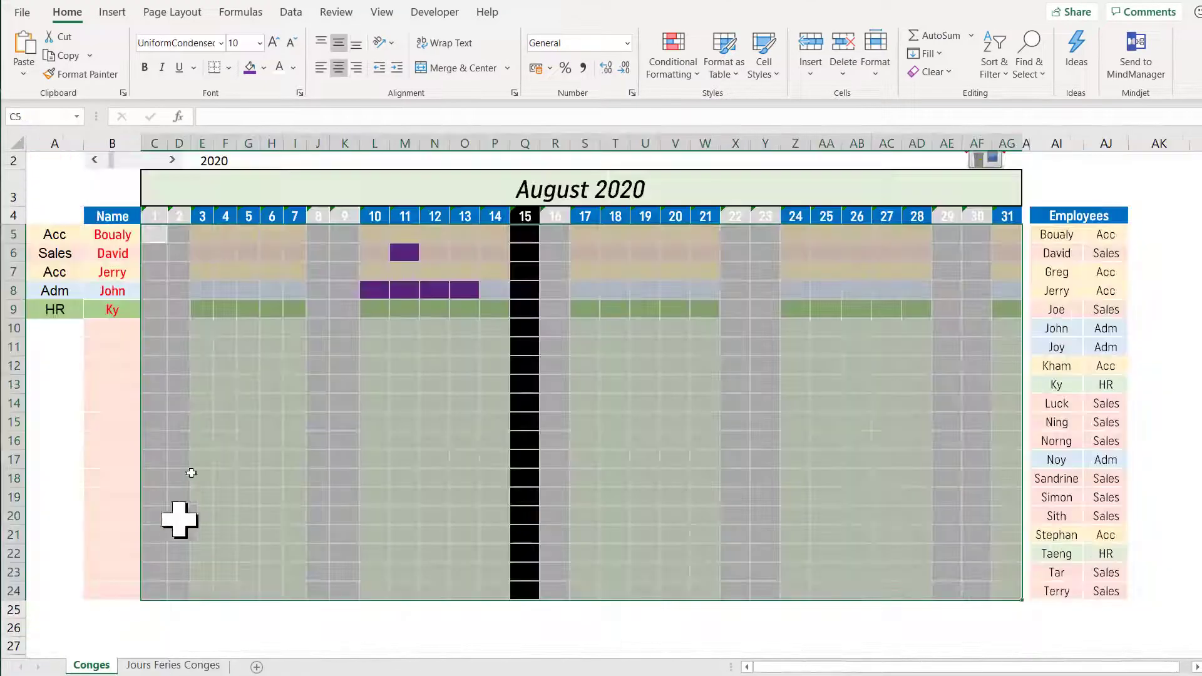
left_click(484, 354)
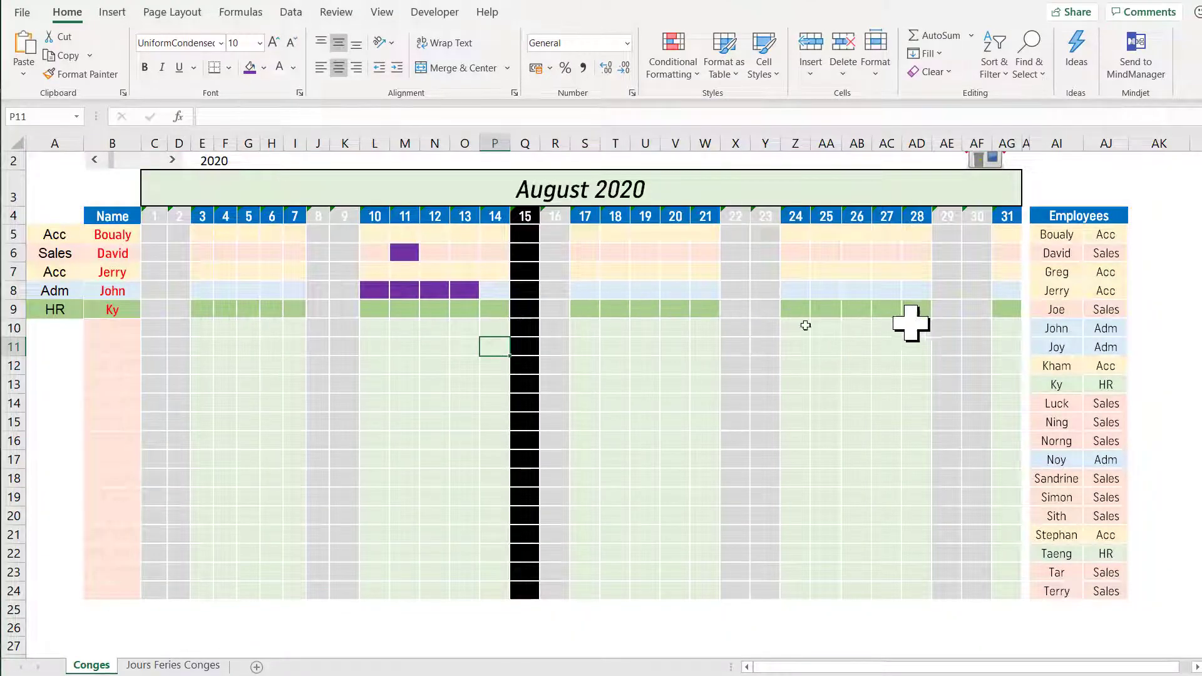
Fill B10 with the Acc employee listed in AI12, using the cell's validation list.
left_click(112, 328)
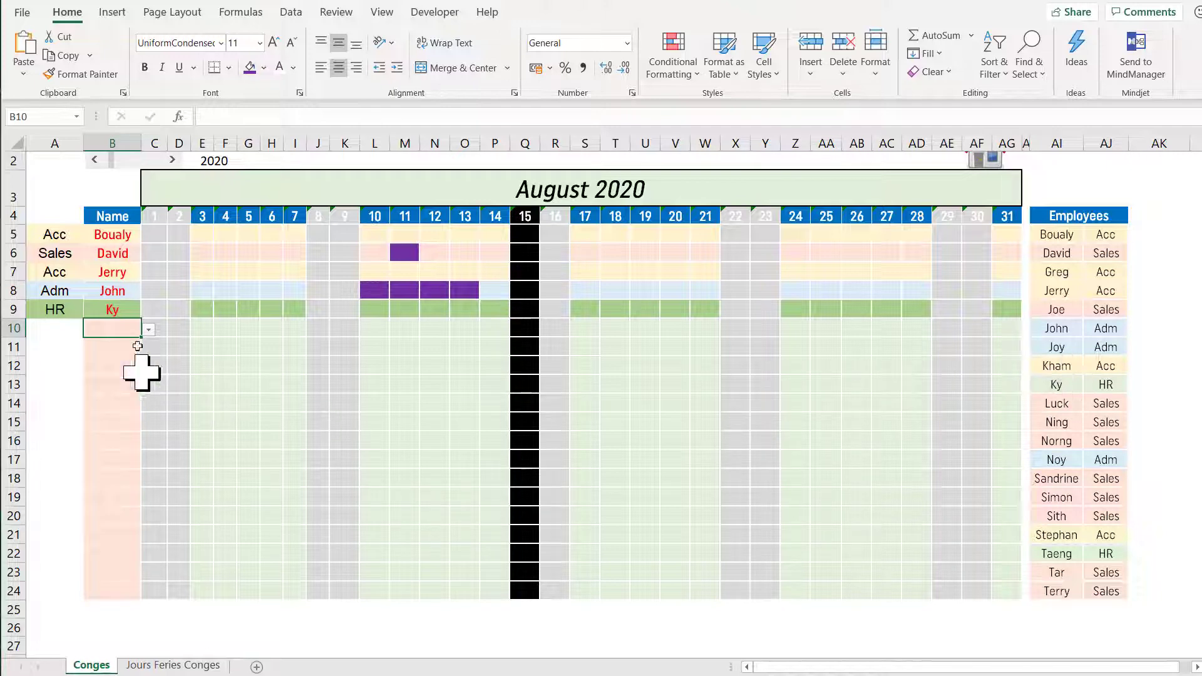
left_click(149, 330)
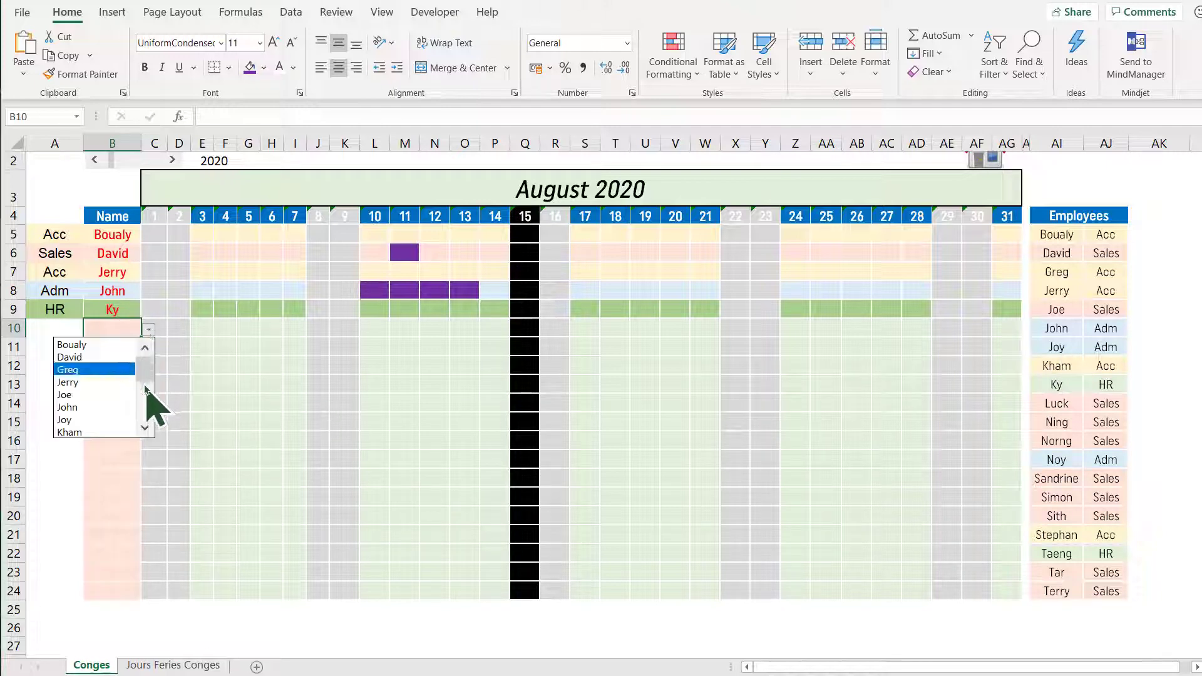
left_click(144, 389)
left_click(144, 347)
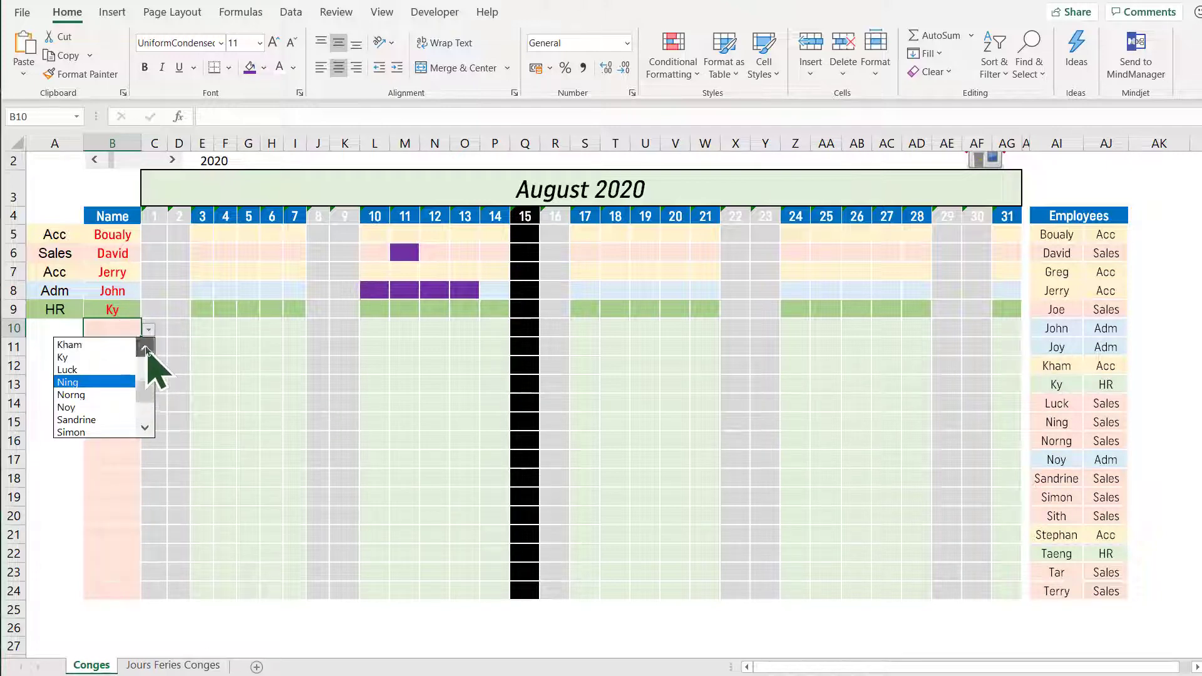
left_click(111, 344)
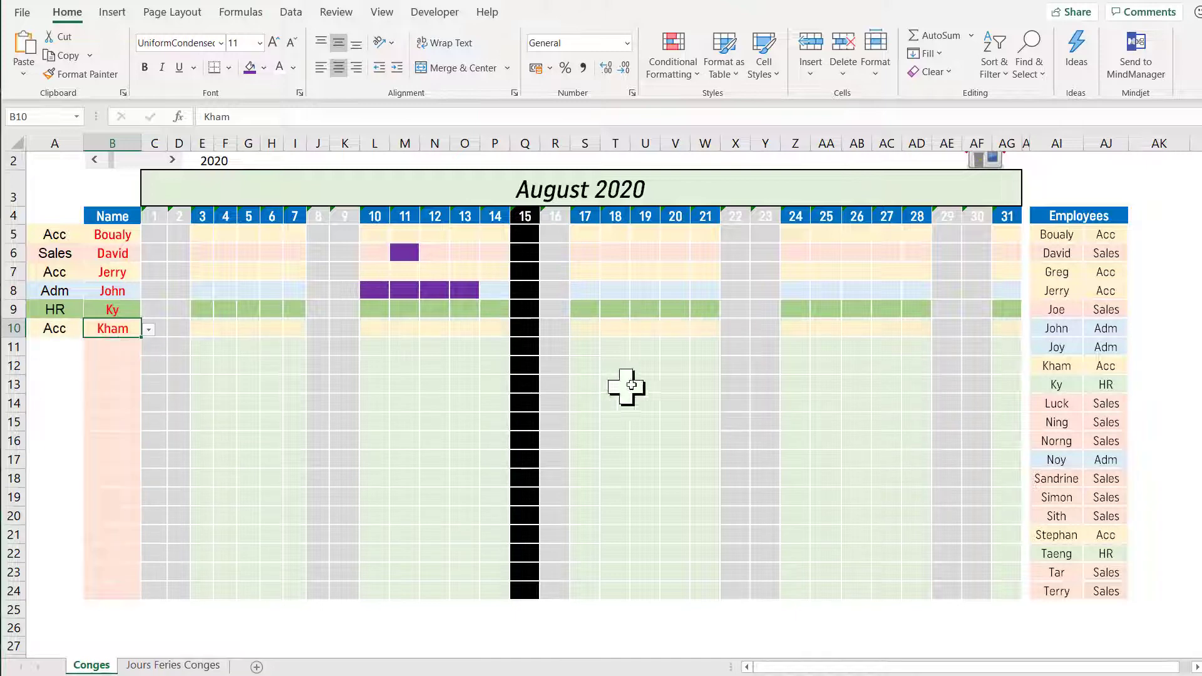
Fill B11 with the Sales employee listed in AI14, using the cell's validation list.
double_click(126, 344)
left_click(148, 348)
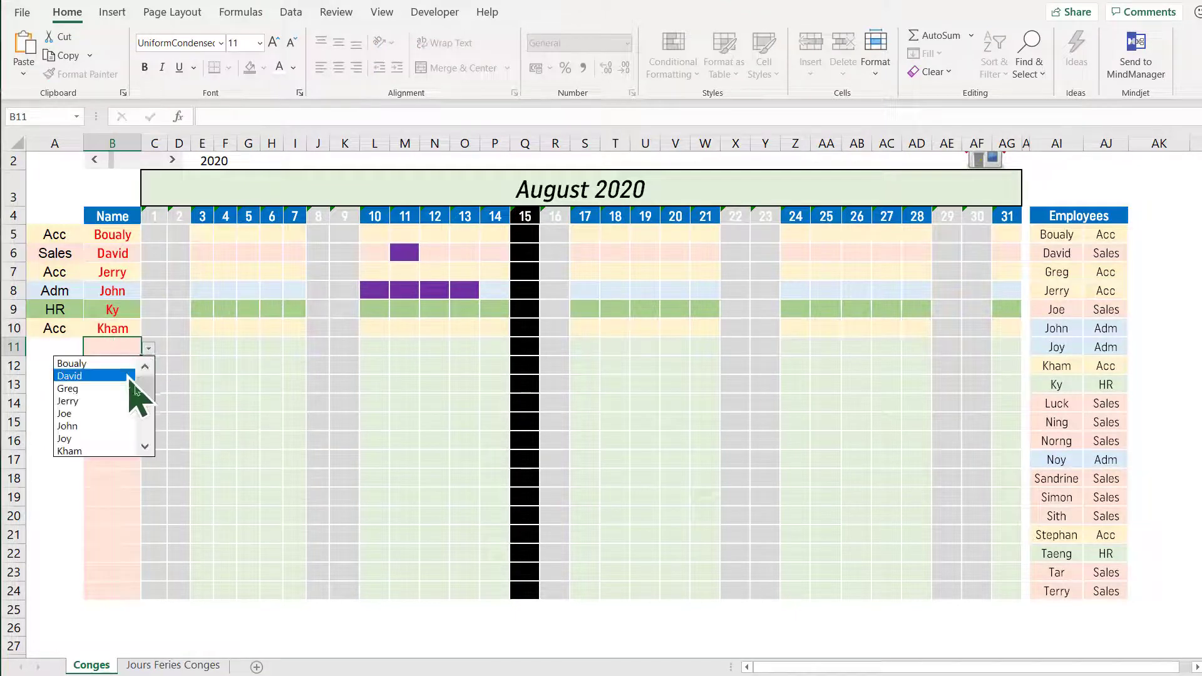
left_click(140, 414)
left_click(118, 377)
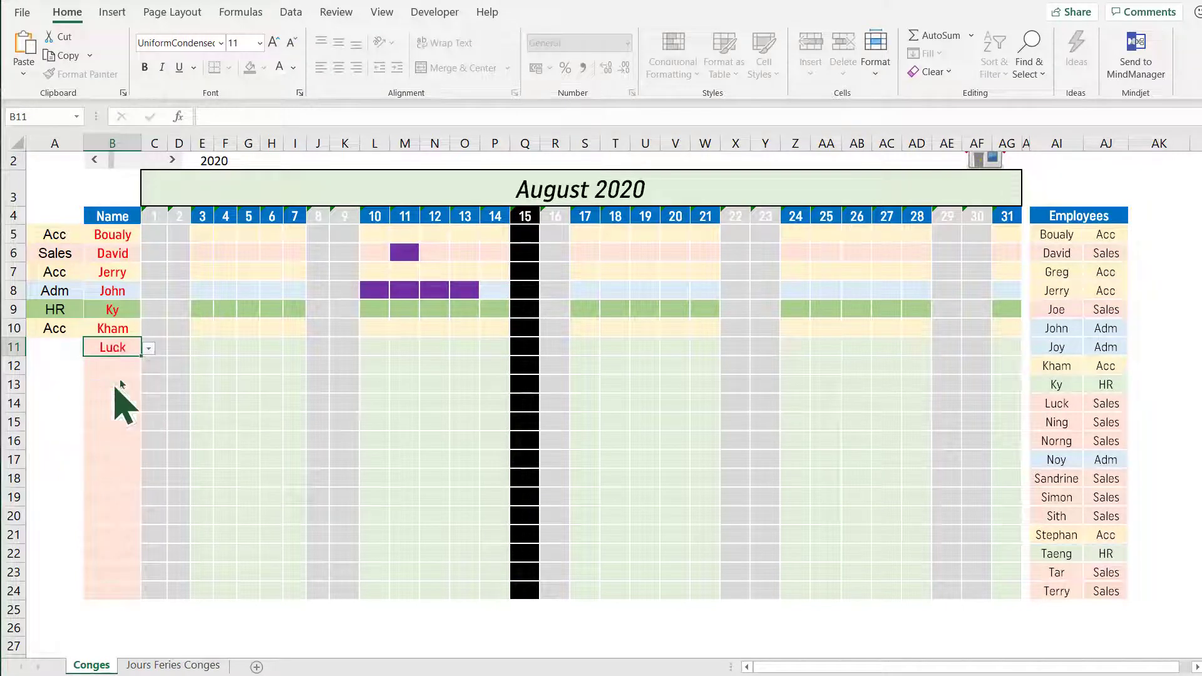
Fill B12 with the Sales employee listed in AI15 and check that person's leave dates on the Jours Feries Conges sheet.
left_click(122, 366)
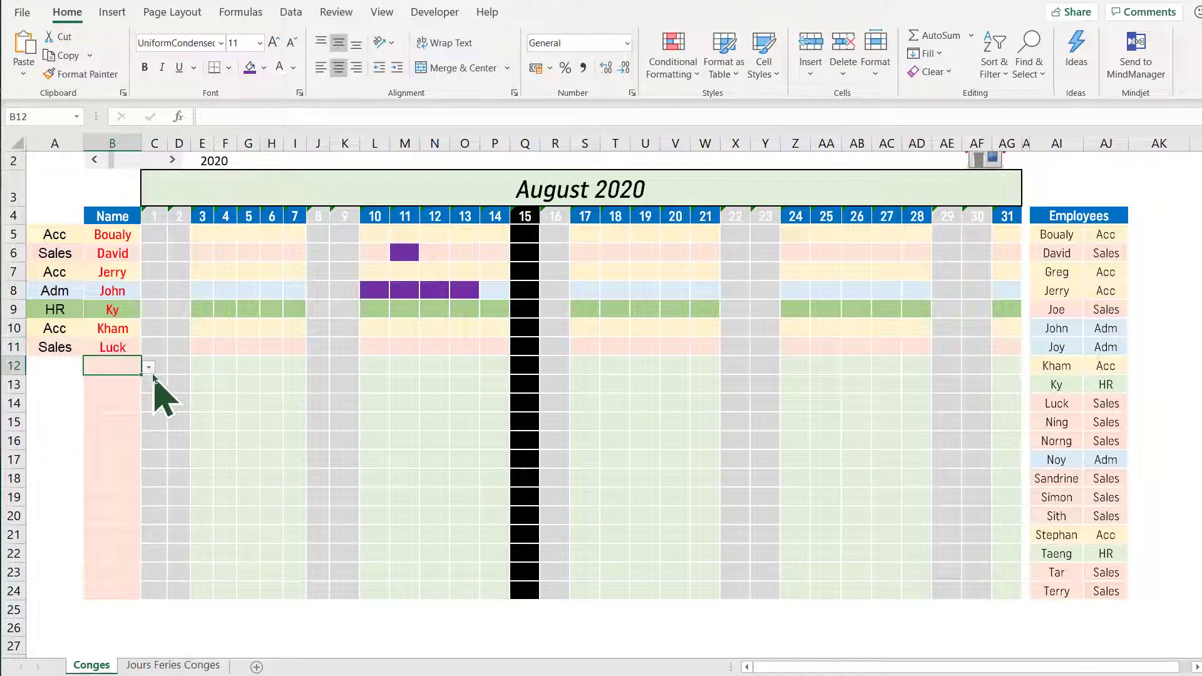
left_click(149, 367)
left_click(150, 426)
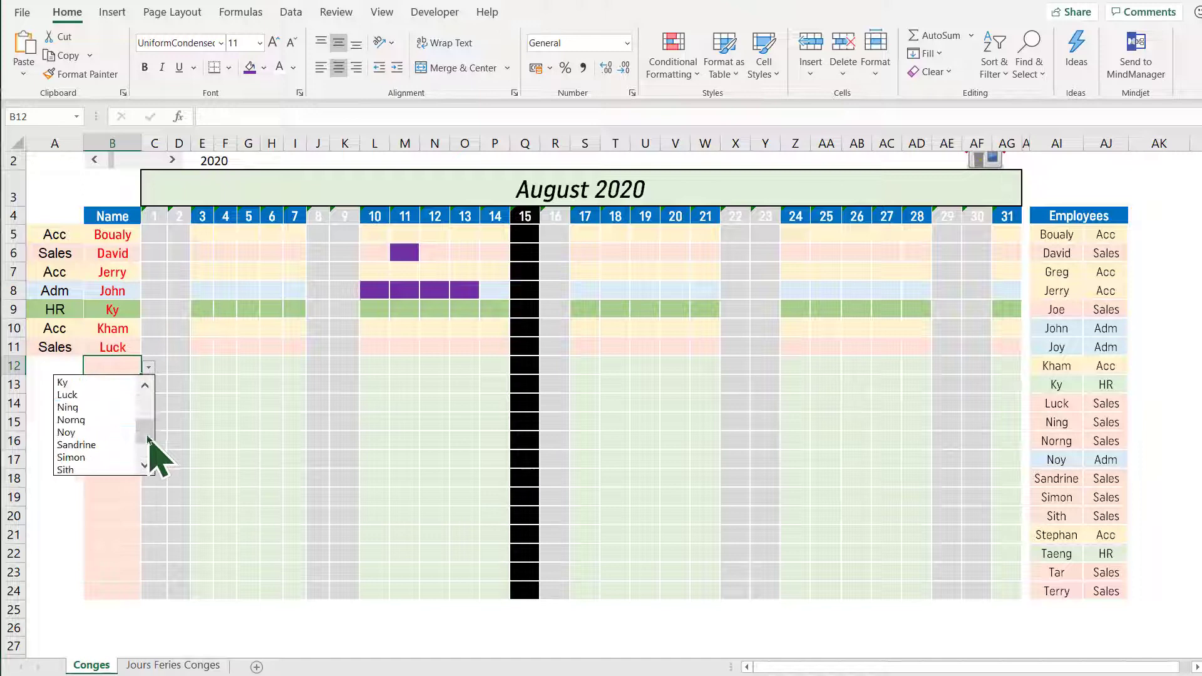
left_click(94, 407)
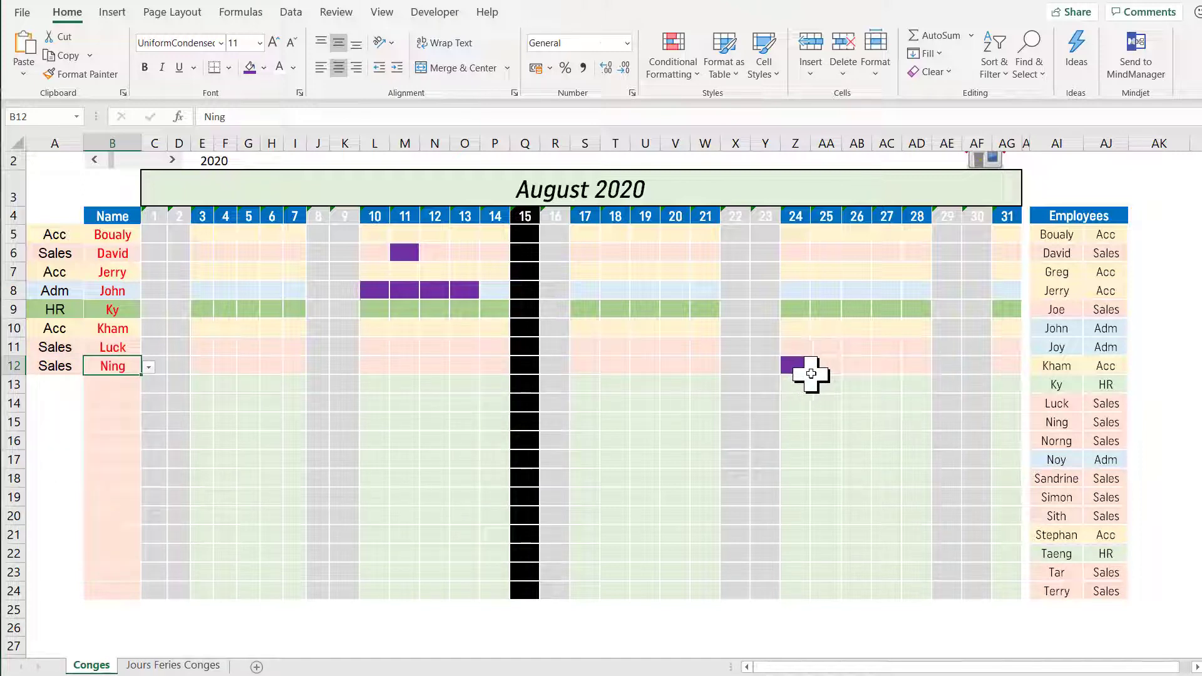
left_click(183, 665)
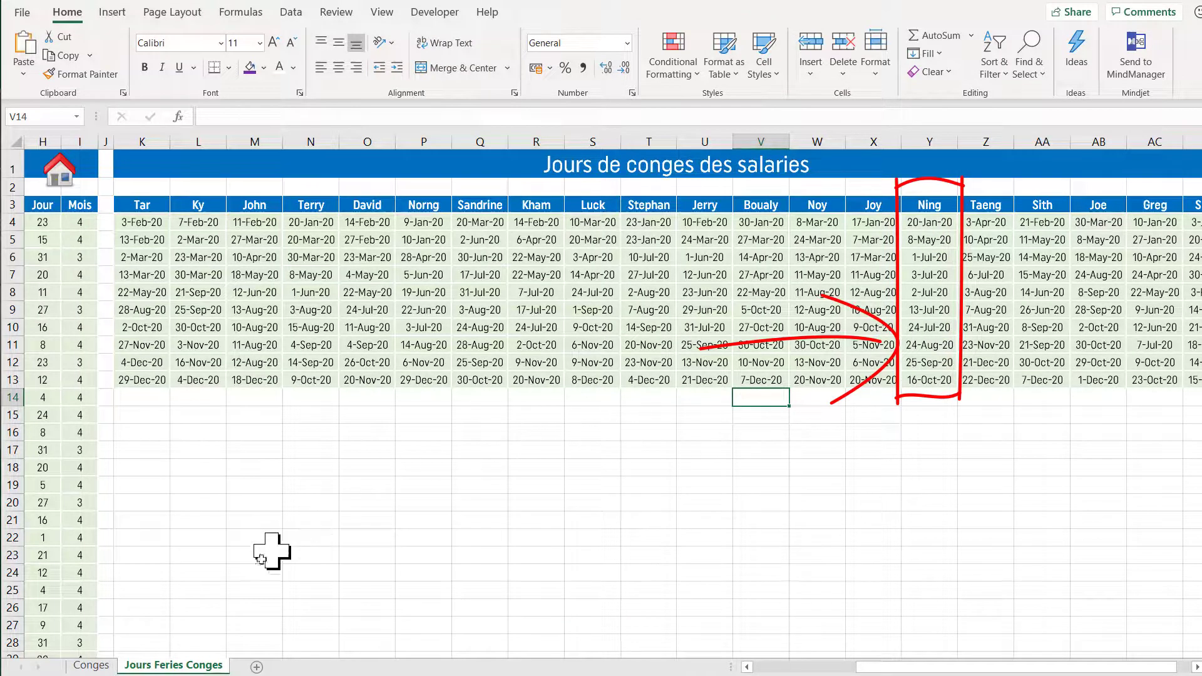
left_click(93, 665)
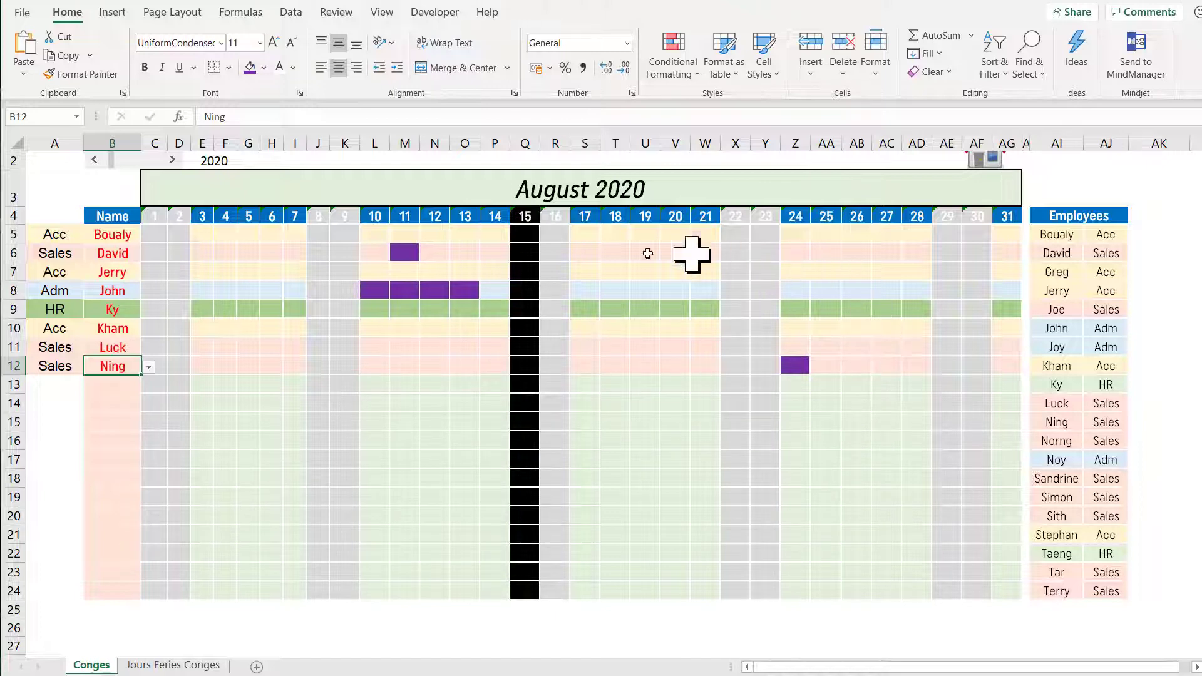
Switch the calendar month to July to test the leave highlighting.
scroll(134, 219, "up", 1)
left_click(170, 164)
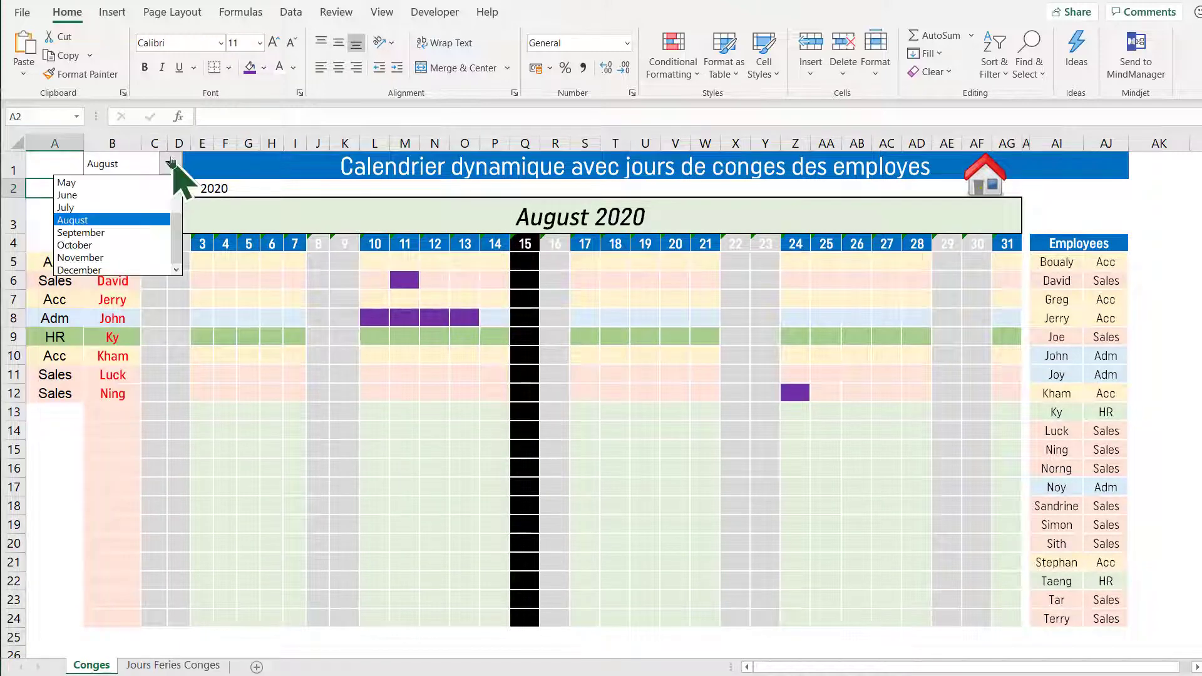
left_click(132, 208)
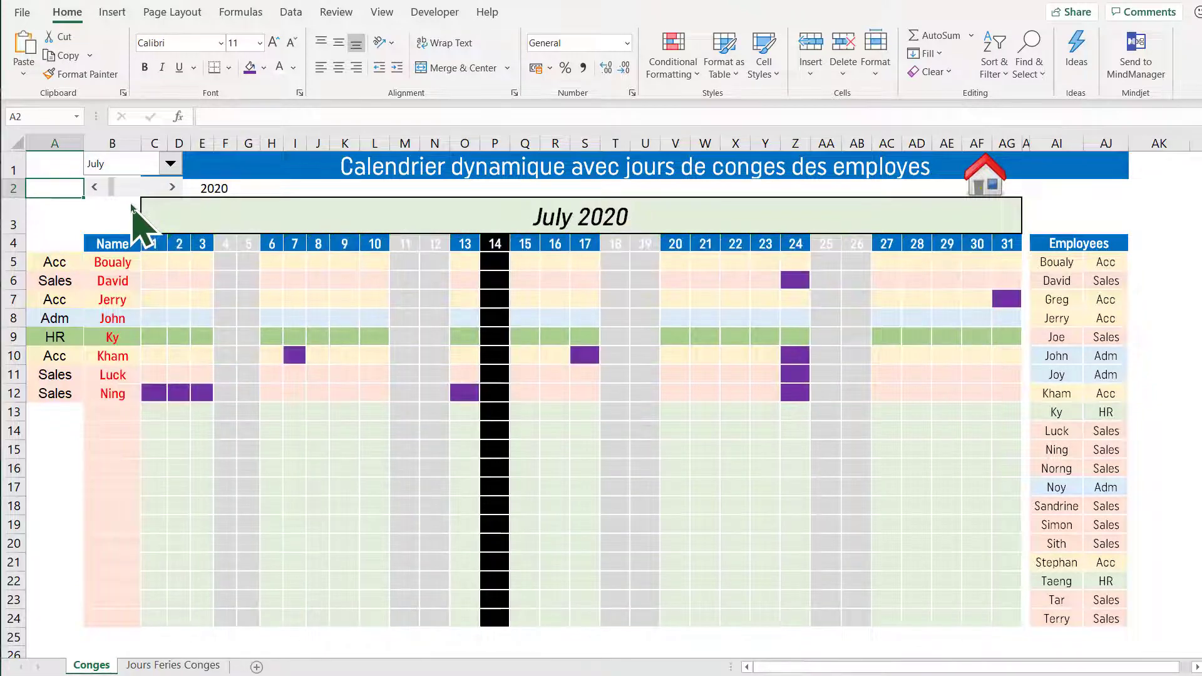
Try choosing other months in the calendar's month selector to check the leave highlighting.
left_click(170, 164)
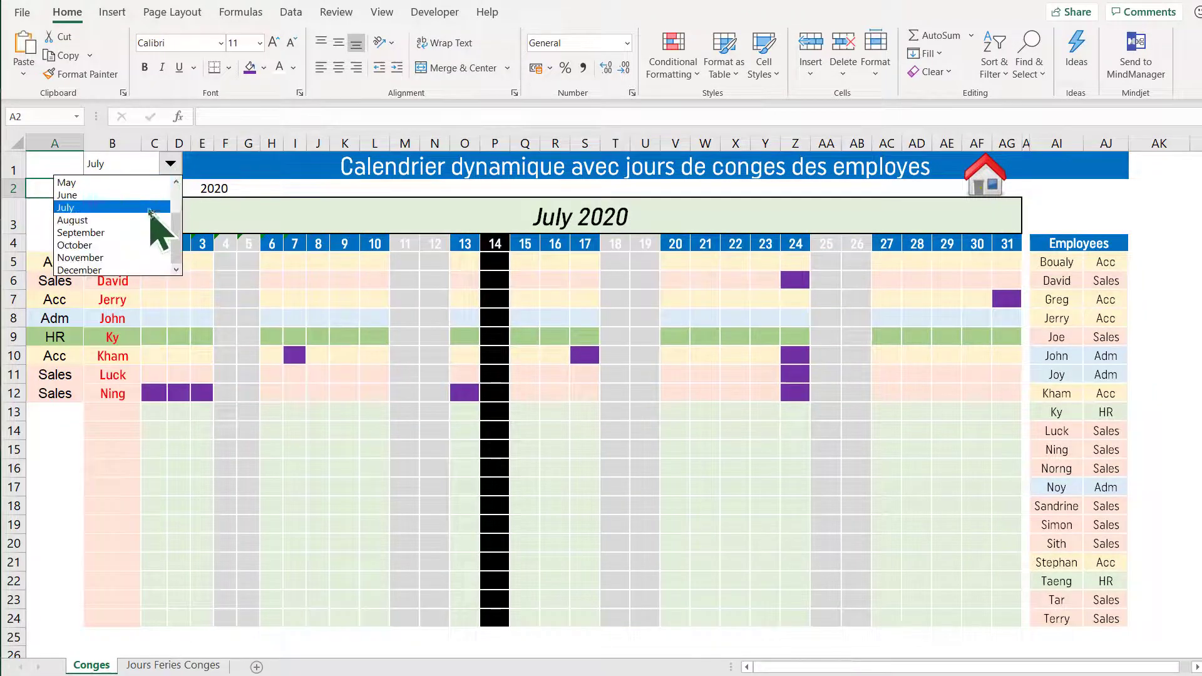
left_click(177, 184)
left_click(140, 183)
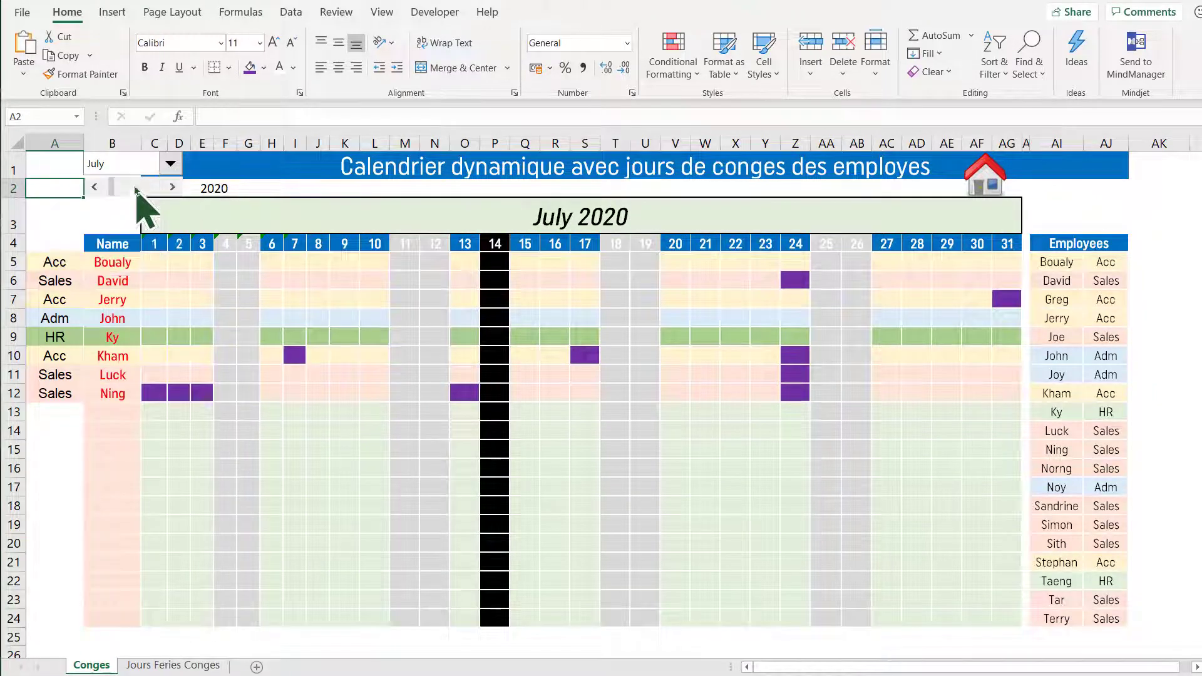
left_click(170, 164)
left_click(154, 194)
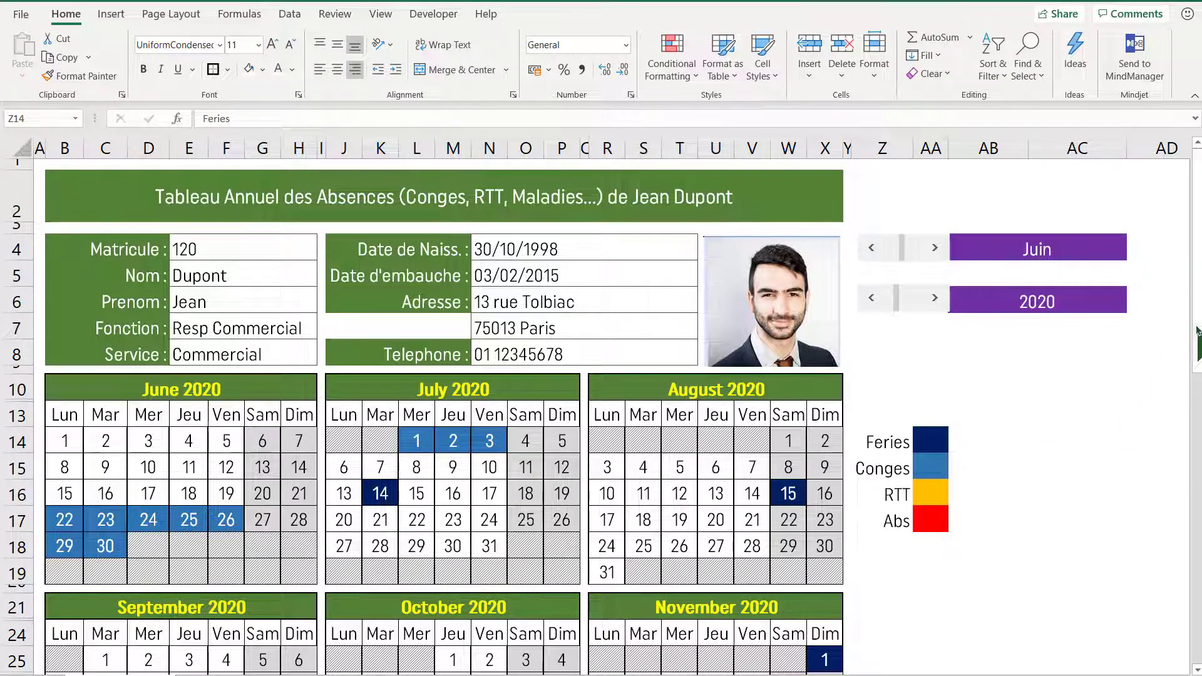
Examine the colour-coded absence days across all twelve months of the annual table, from June 2020 to May 2021.
scroll(1189, 375, "down", 7)
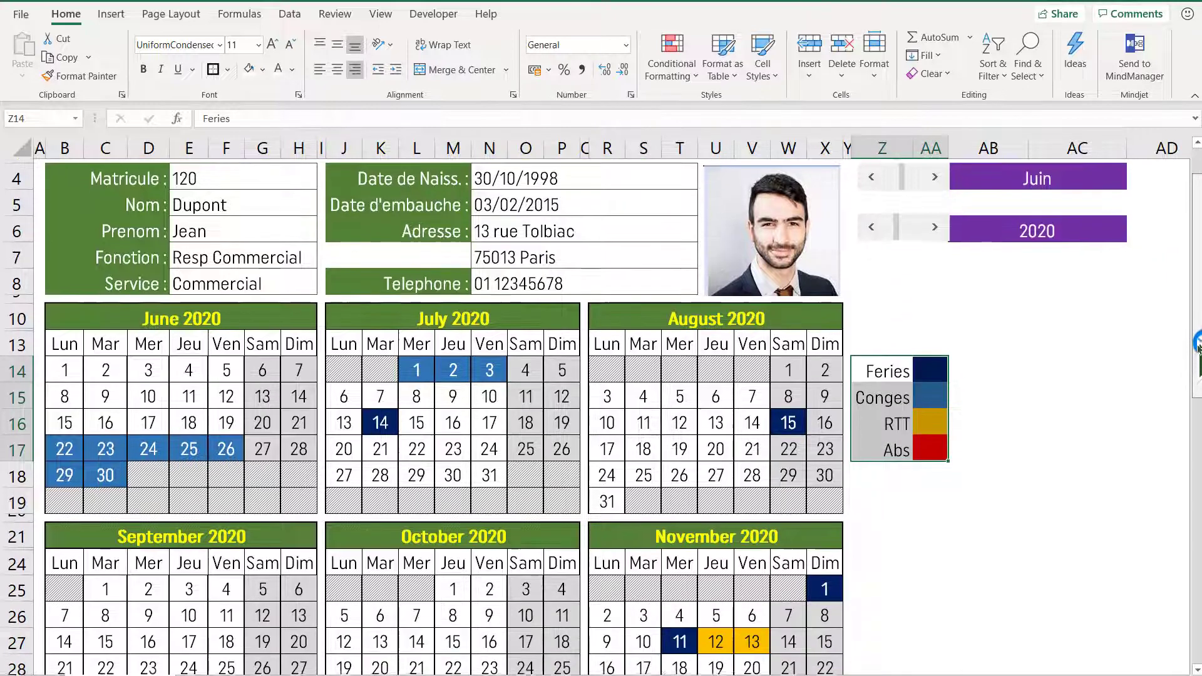
scroll(1182, 519, "down", 4)
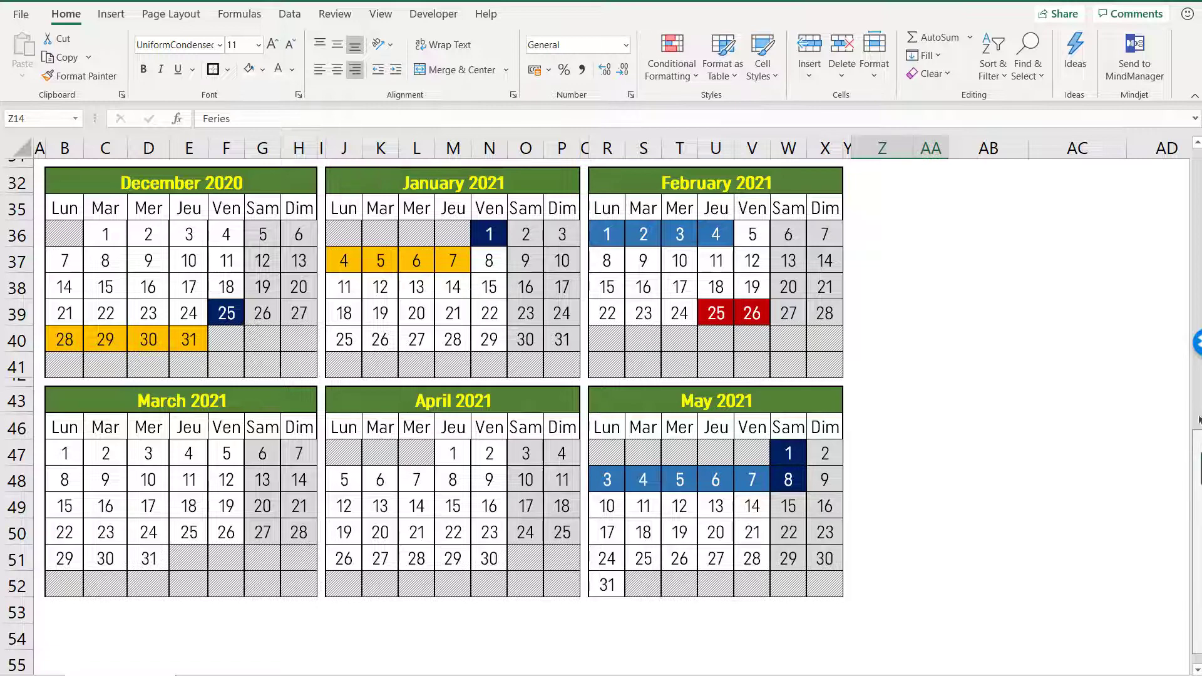
scroll(1189, 424, "up", 5)
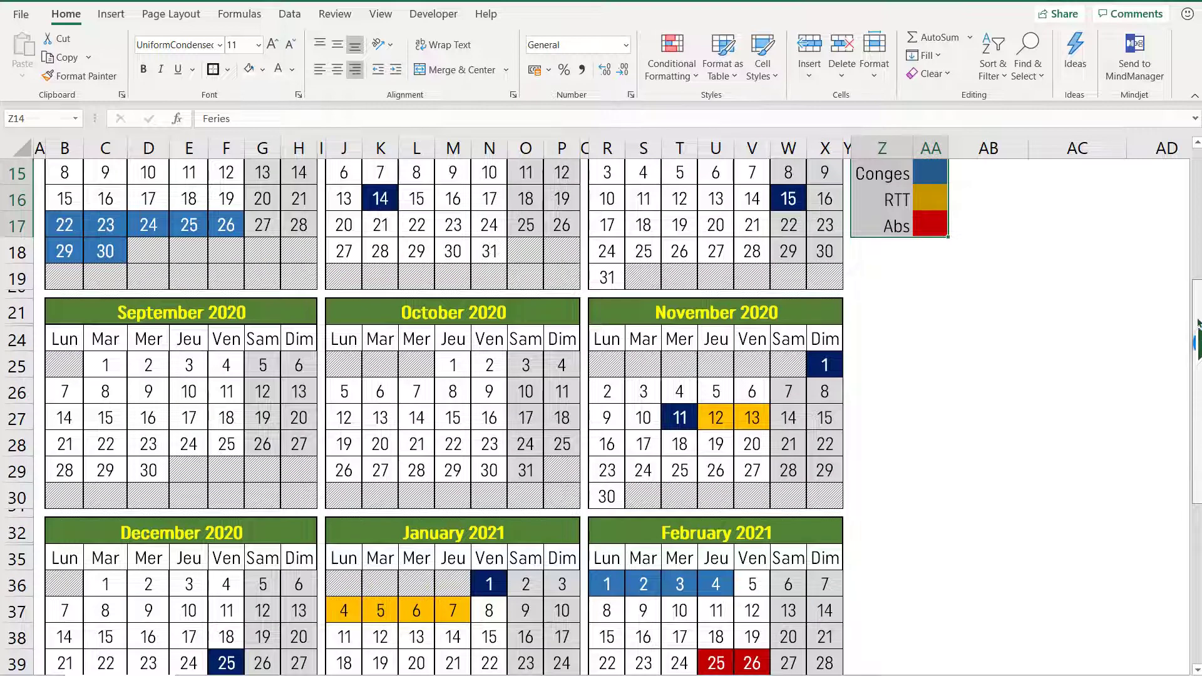
scroll(1196, 421, "up", 5)
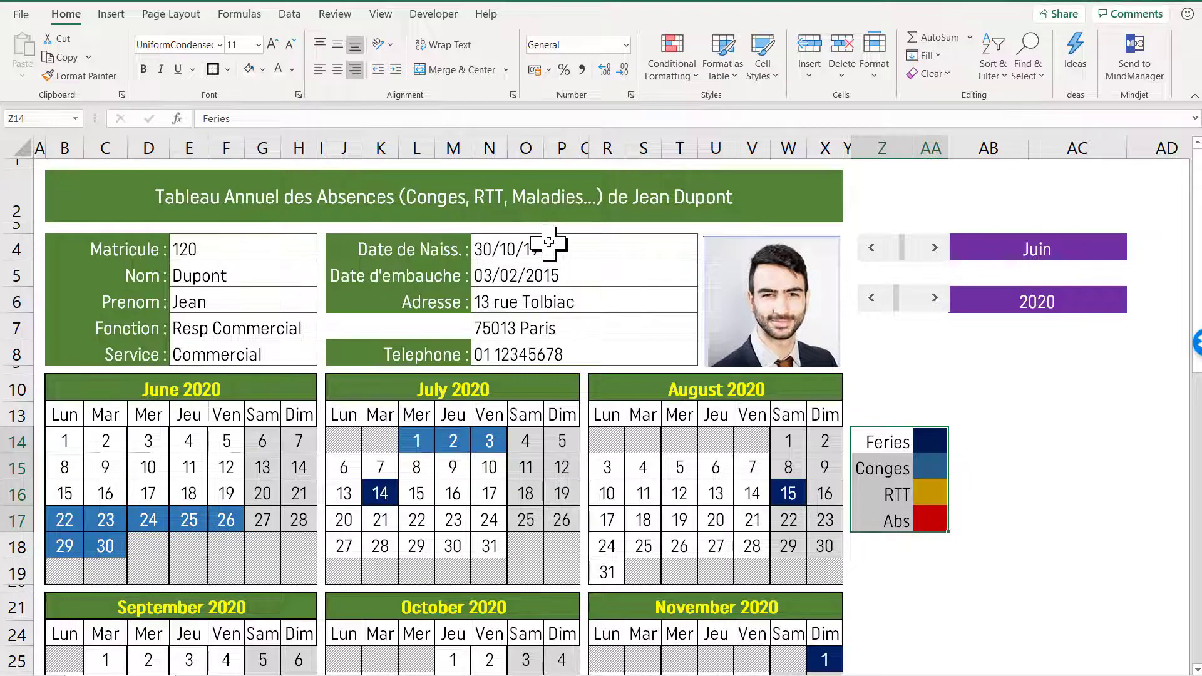
Switch the annual absence table to the second employee in the Matricule list and check the employee details sheet.
left_click(294, 249)
left_click(322, 253)
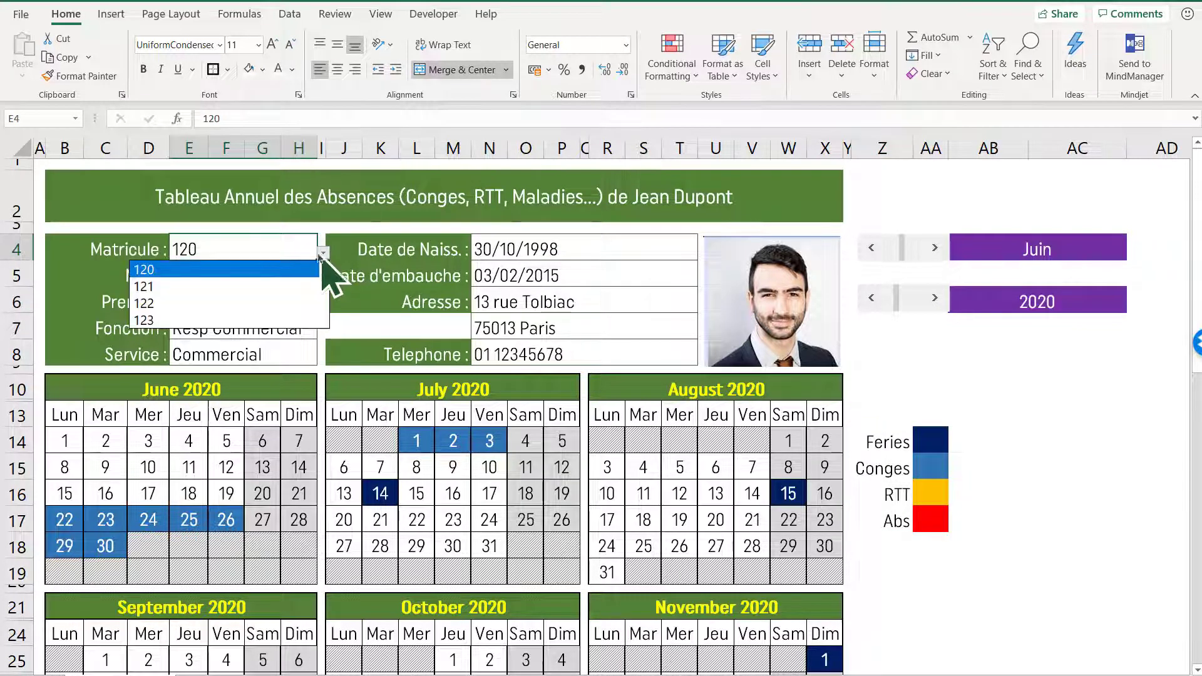
left_click(254, 286)
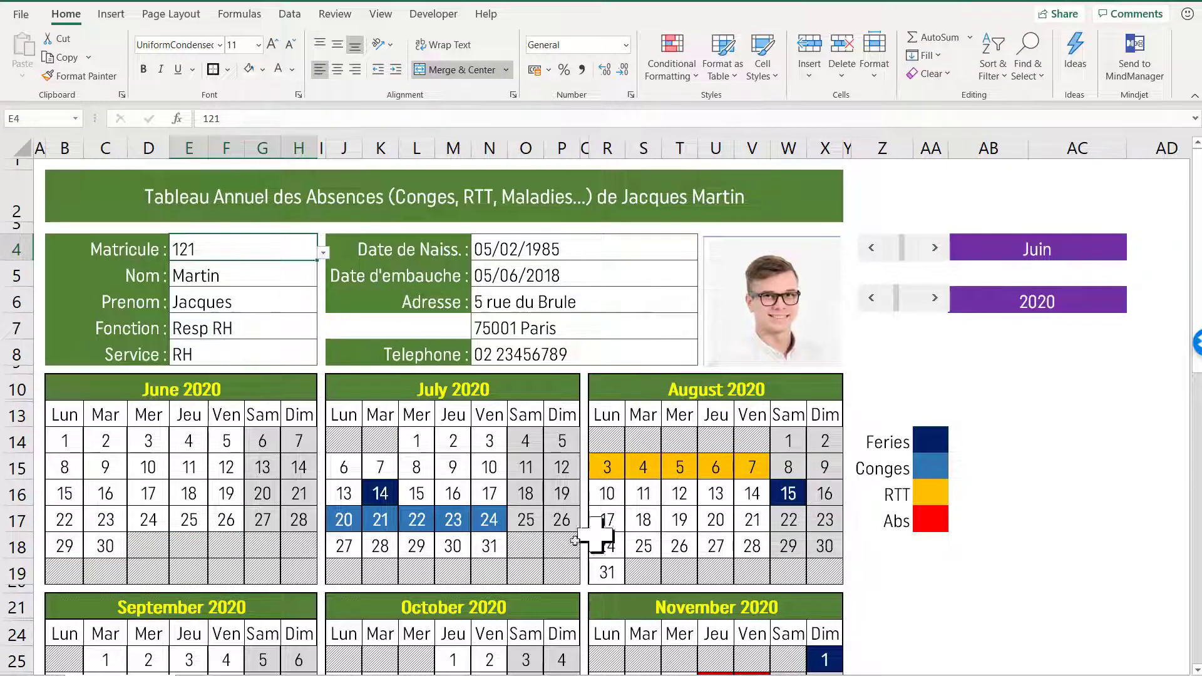
key("ctrl+Page_Down")
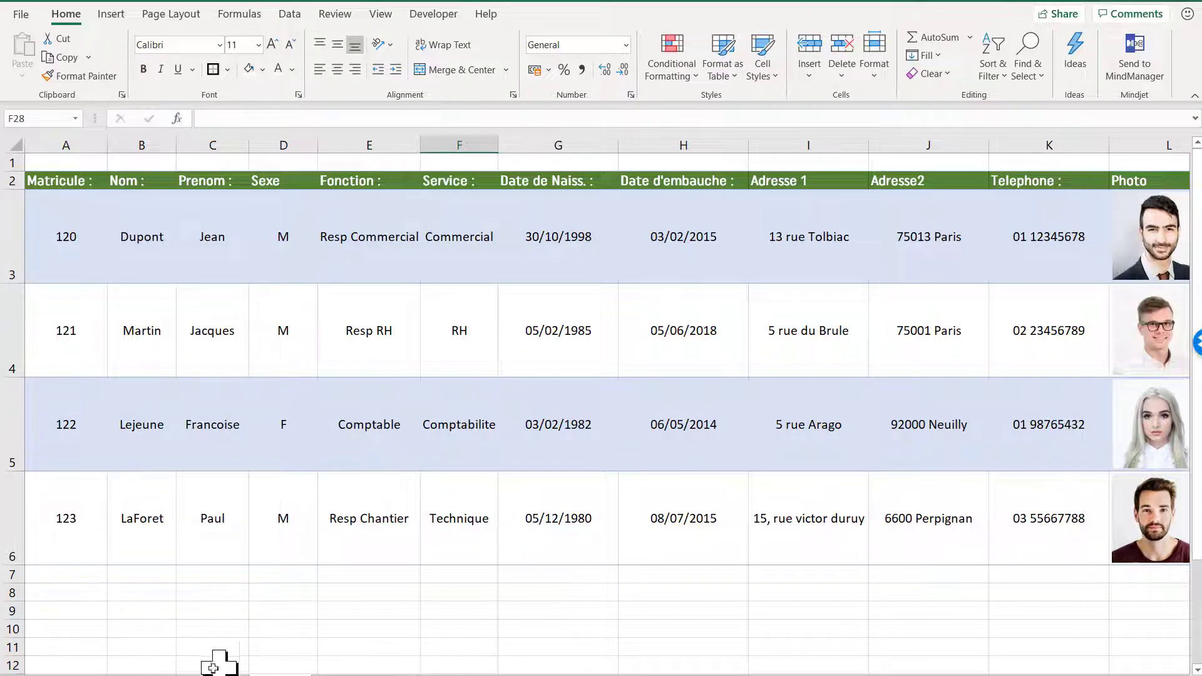
key("ctrl+Page_Up")
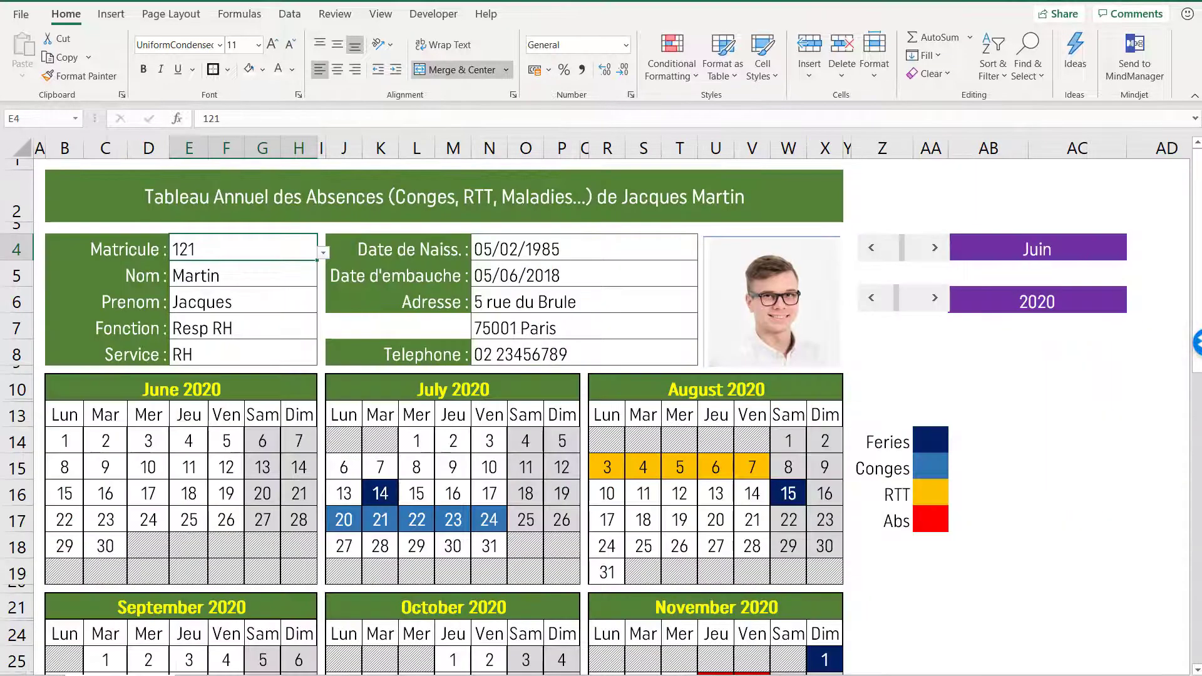
Switch the annual absence table to the third employee in the Matricule list and look through that employee's monthly calendars.
left_click(323, 253)
left_click(268, 302)
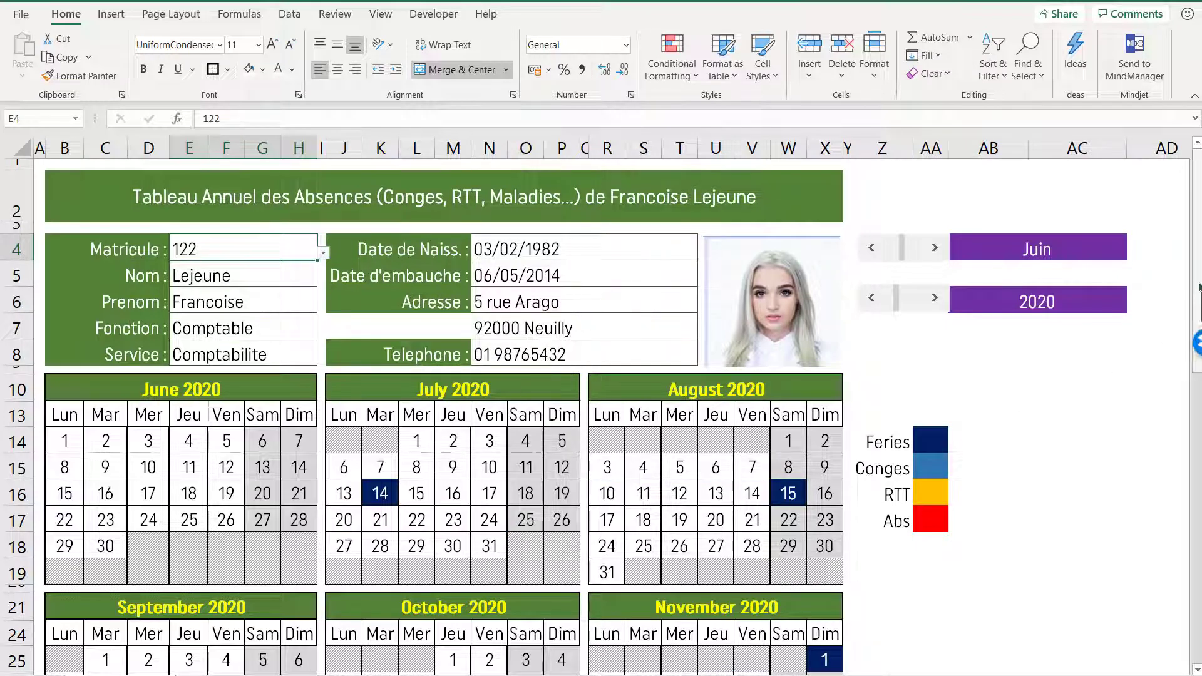
left_click(1187, 1)
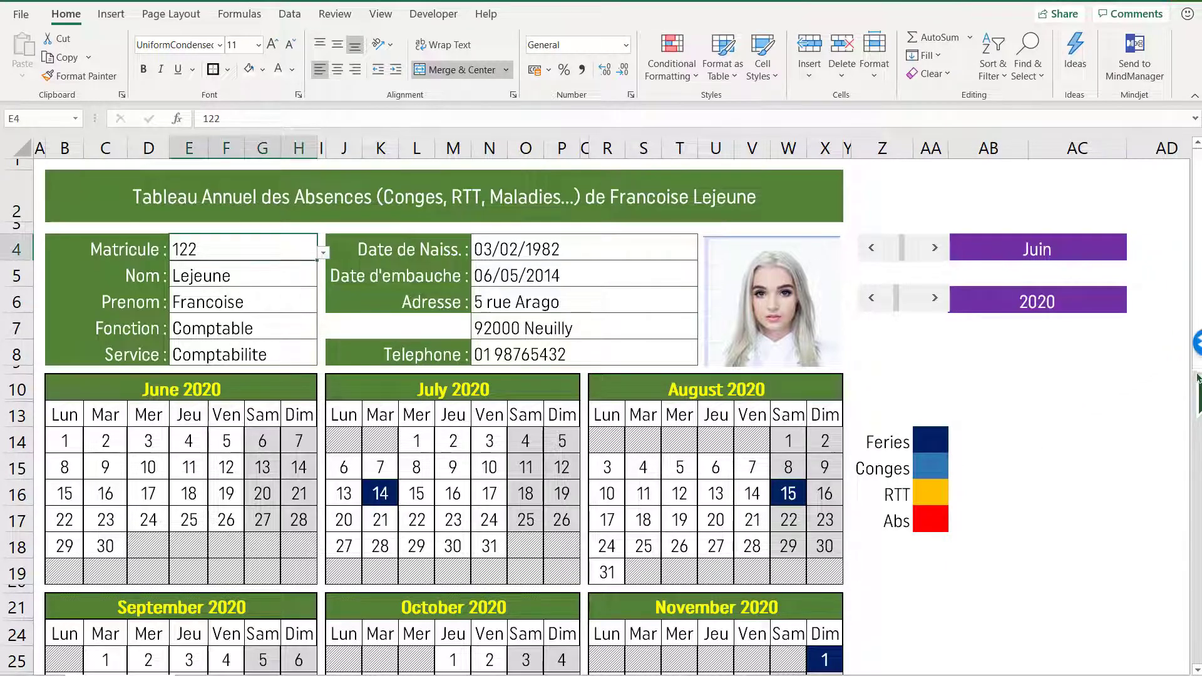
left_click_drag(1197, 377, 1197, 241)
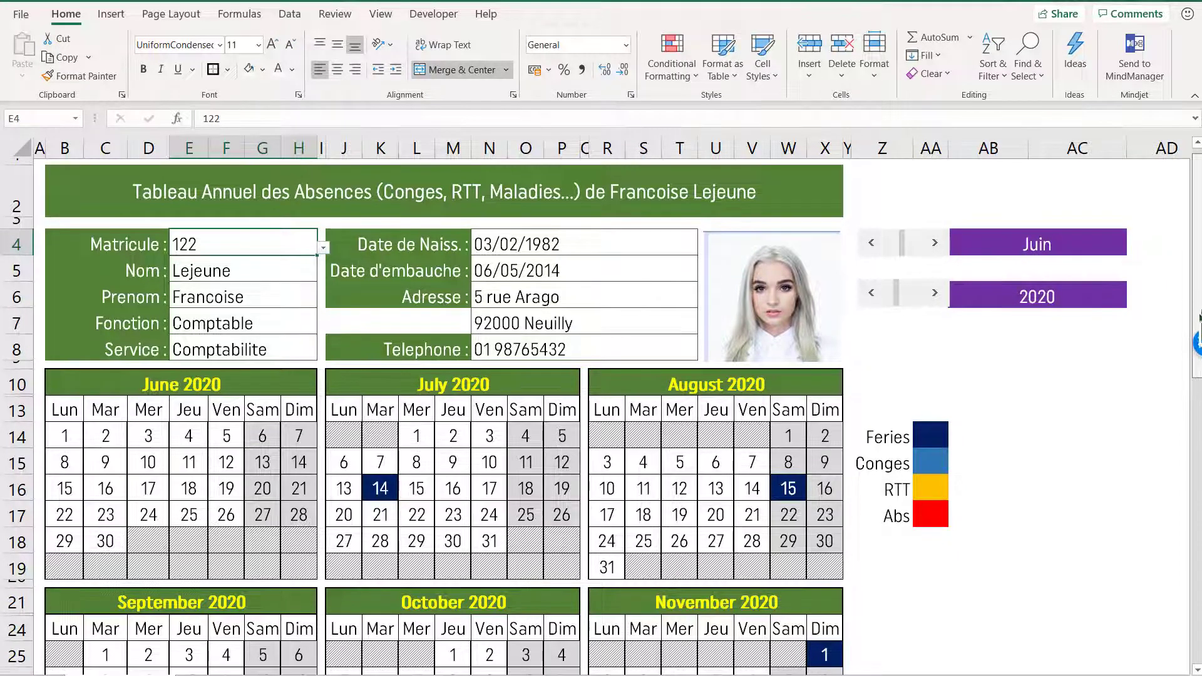
scroll(1199, 294, "down", 2)
scroll(1198, 275, "up", 2)
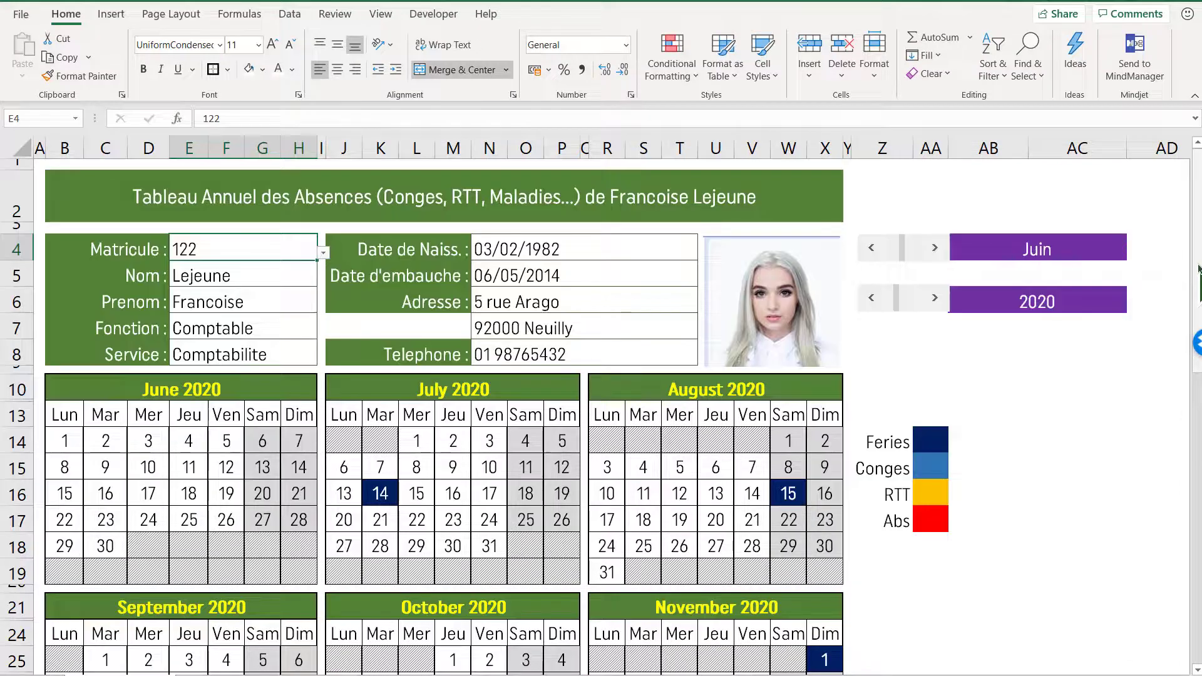